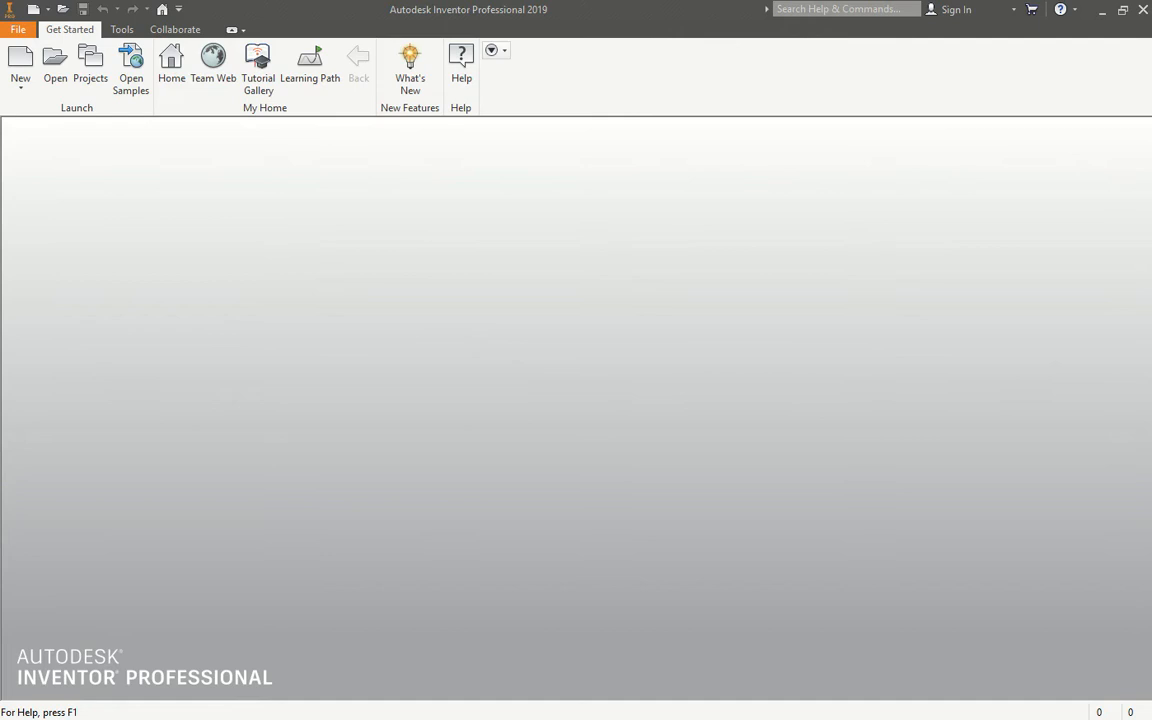
# Step: Open the project manager and delete the existing Oldham_Coupling project
pyautogui.click(22, 78)
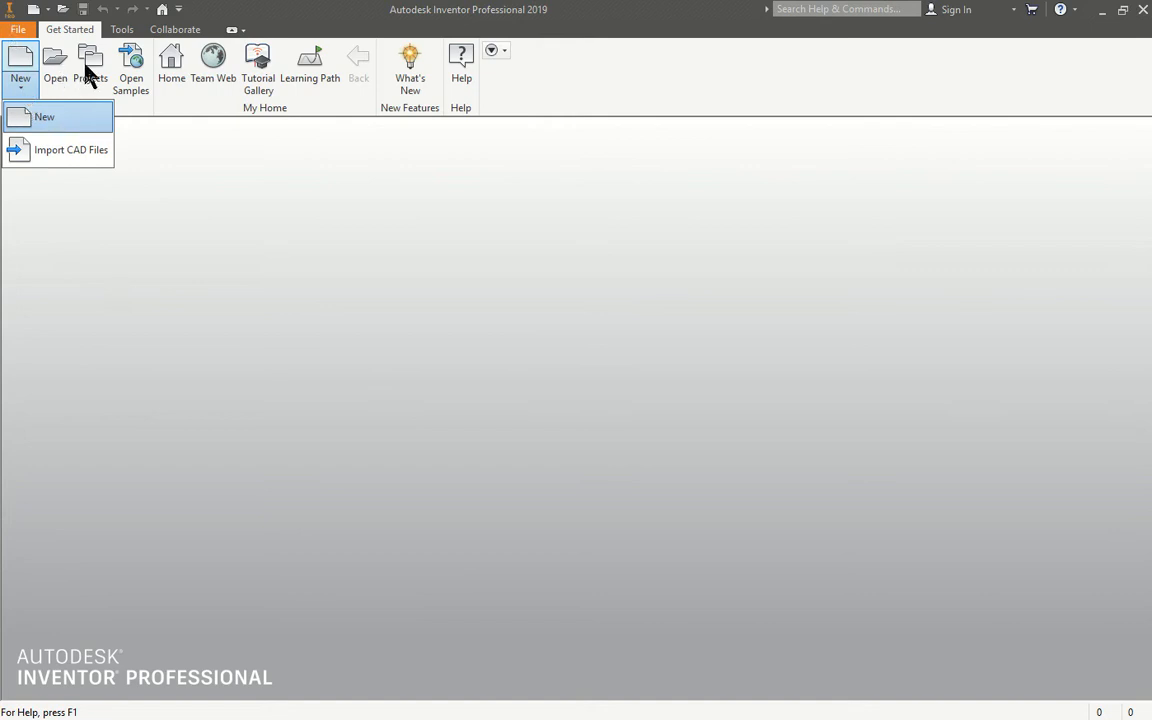
pyautogui.click(88, 70)
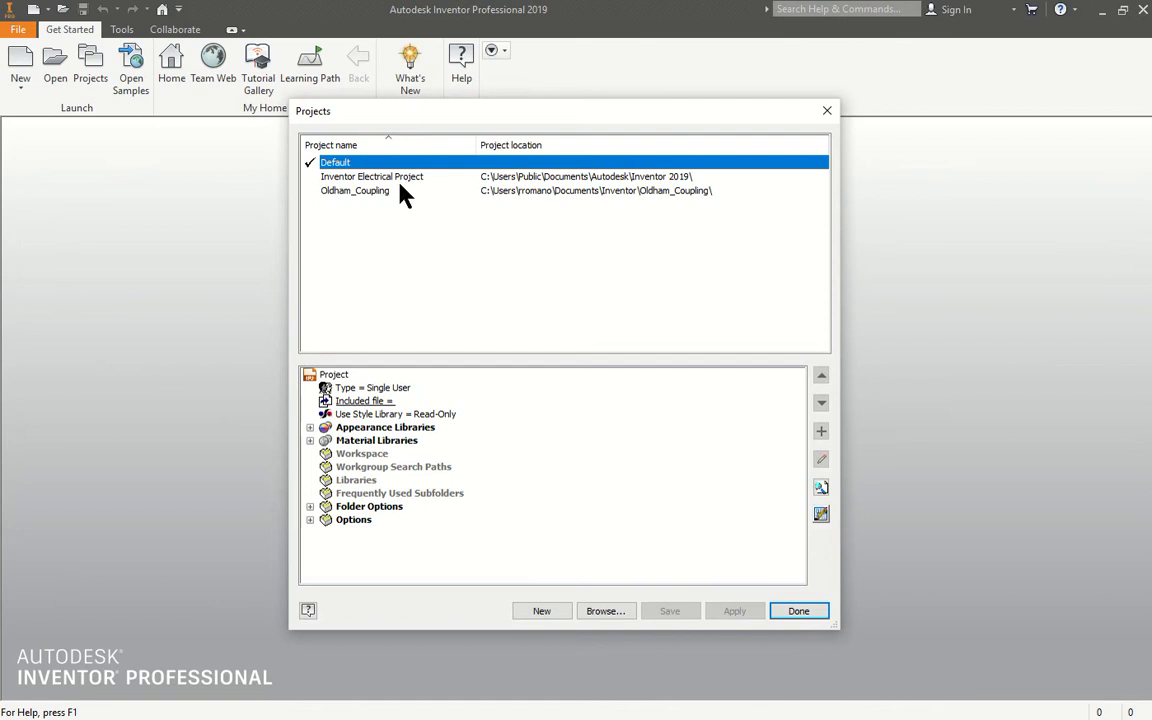
pyautogui.click(362, 190)
pyautogui.rightClick(362, 191)
pyautogui.click(405, 255)
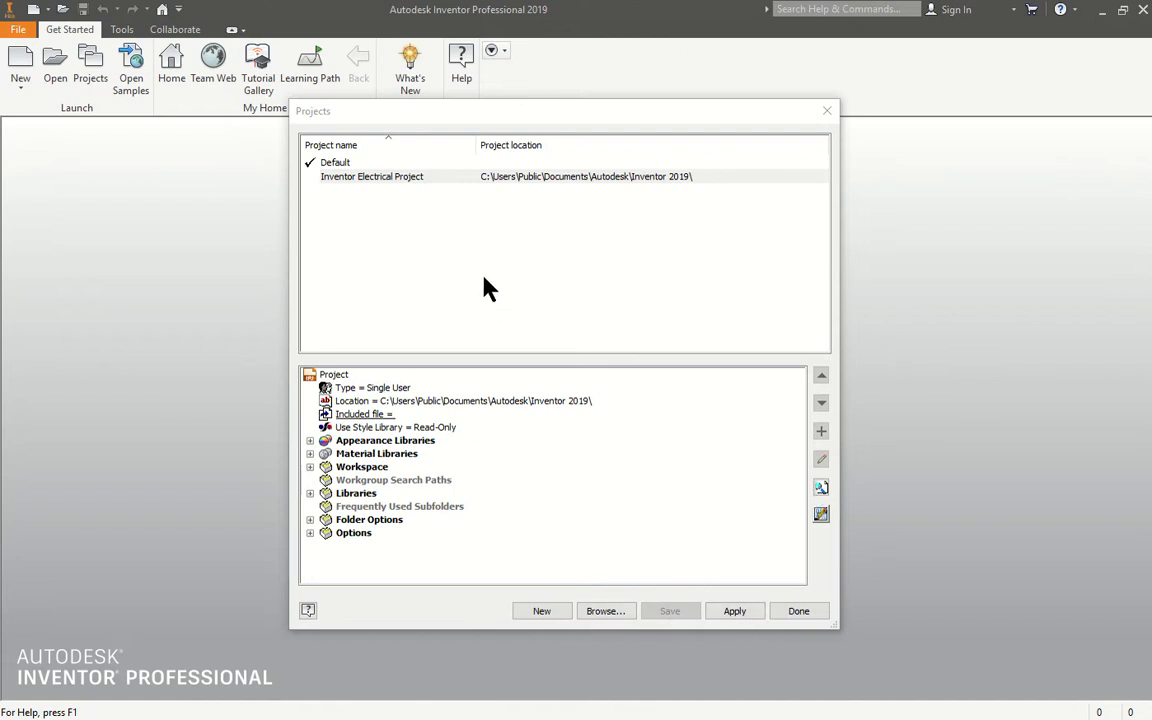
pyautogui.click(433, 385)
# Step: Set up a new single-user project named "Oldham Coupling"
pyautogui.click(541, 611)
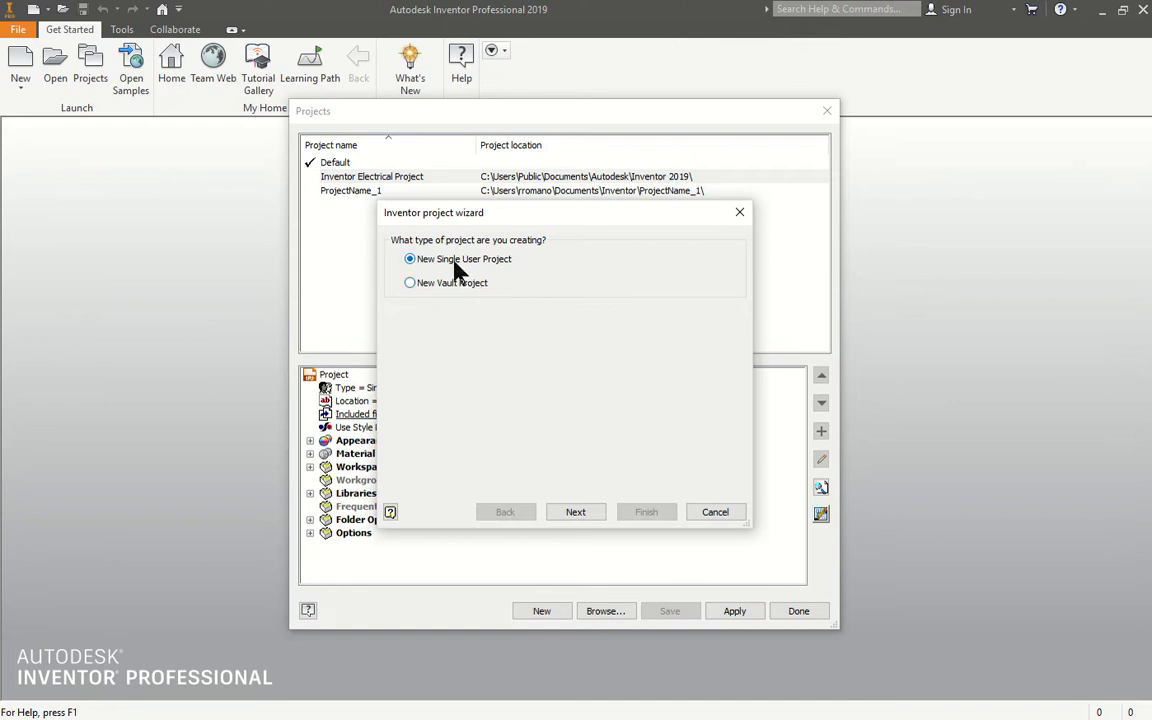
pyautogui.click(576, 511)
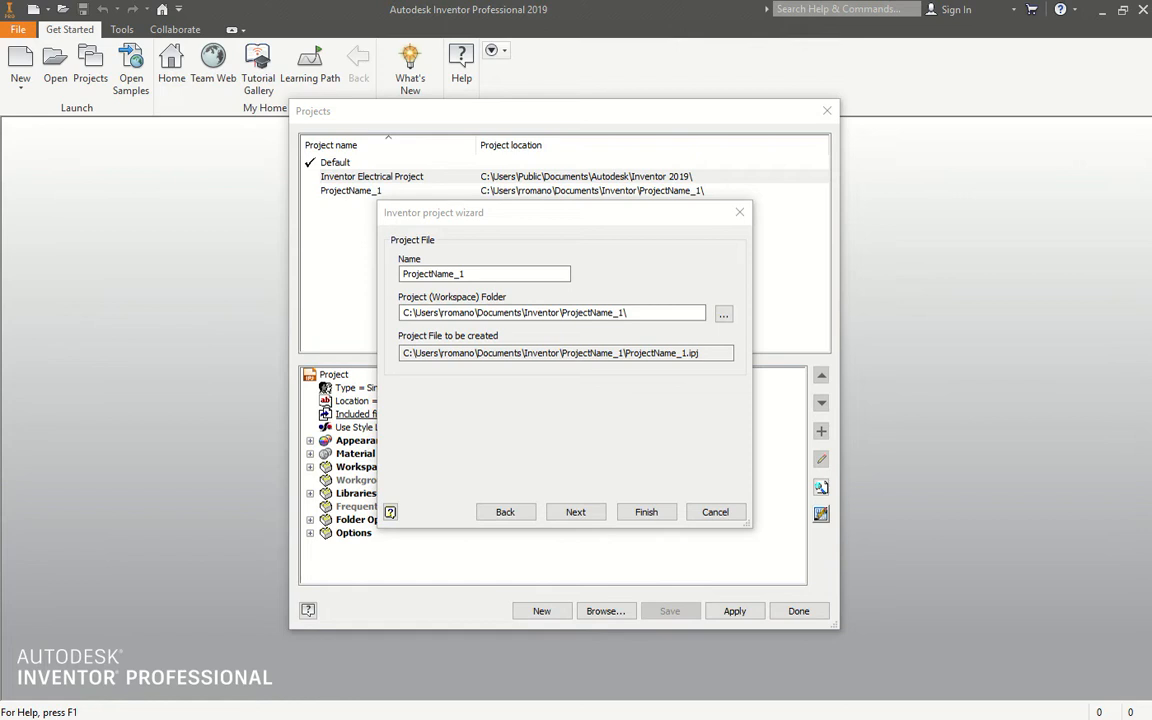
pyautogui.click(512, 278)
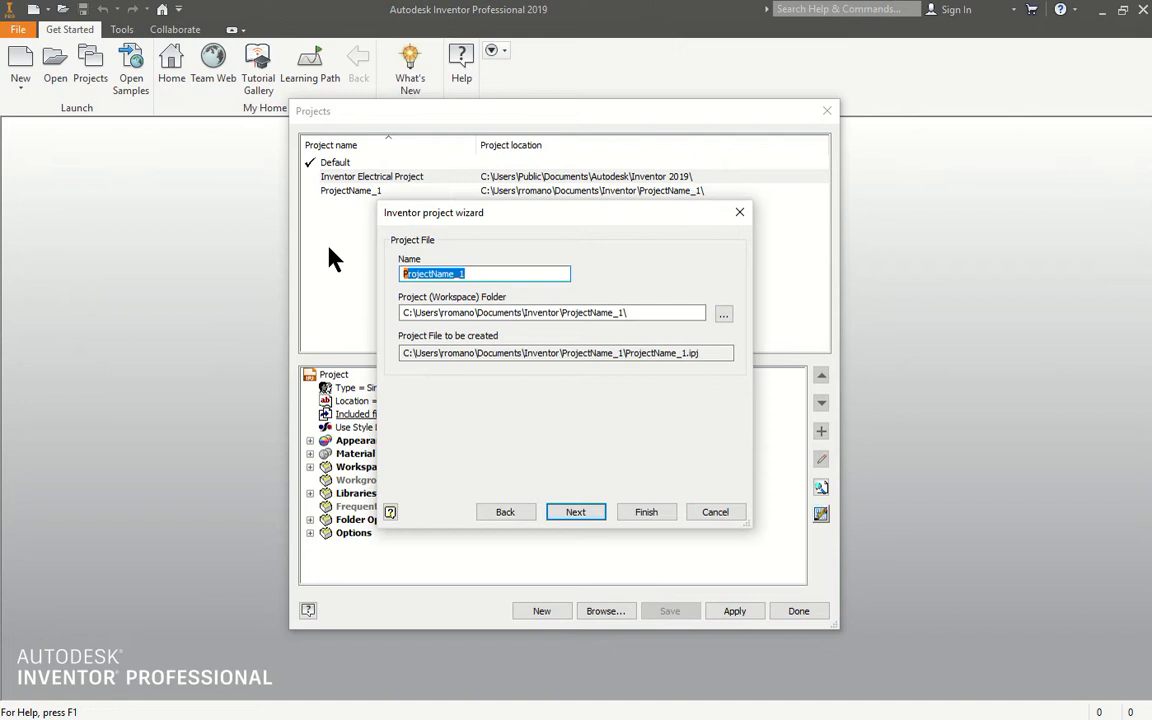
pyautogui.write('Old')
pyautogui.write(' 1')
pyautogui.press('BackSpace')
pyautogui.press('BackSpace')
pyautogui.write('Pro')
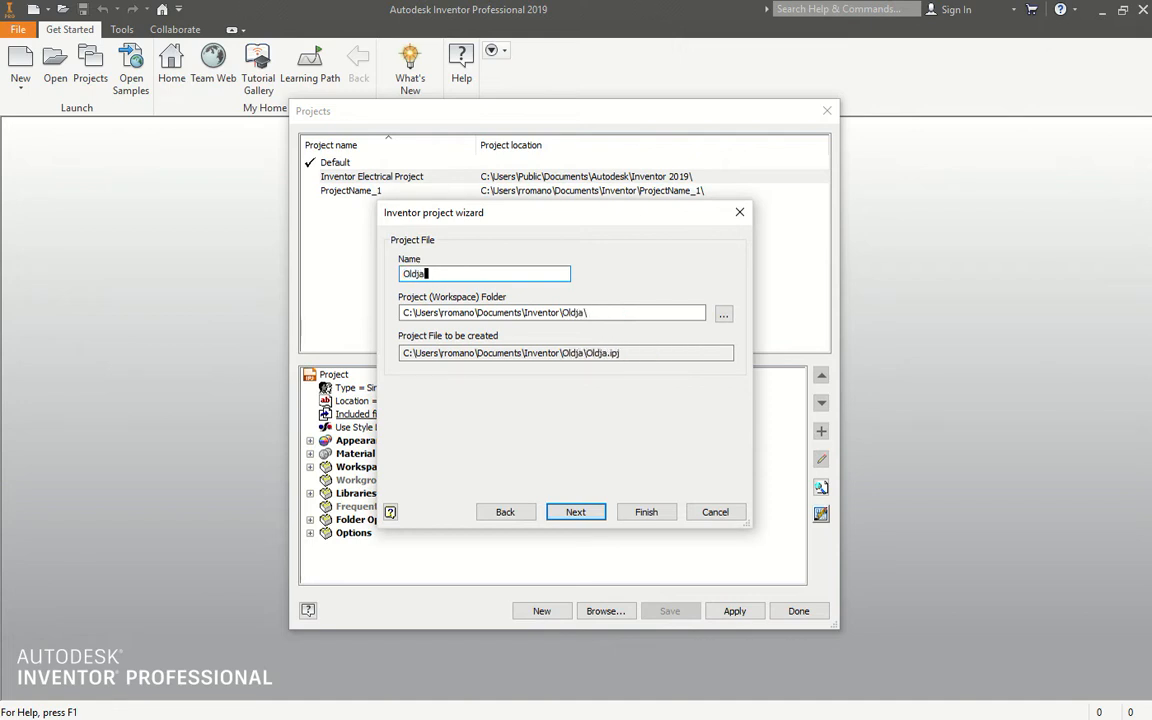
pyautogui.press('BackSpace')
pyautogui.press('BackSpace')
pyautogui.press('BackSpace')
pyautogui.write('ham')
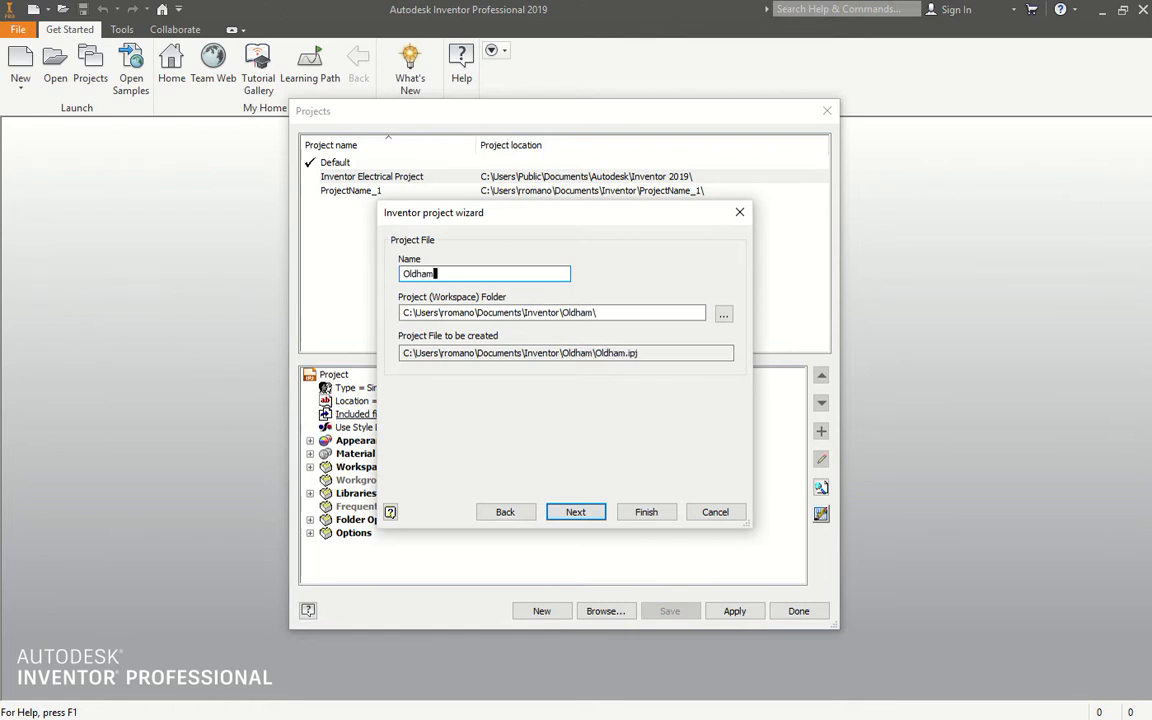
pyautogui.write(' Coupling')
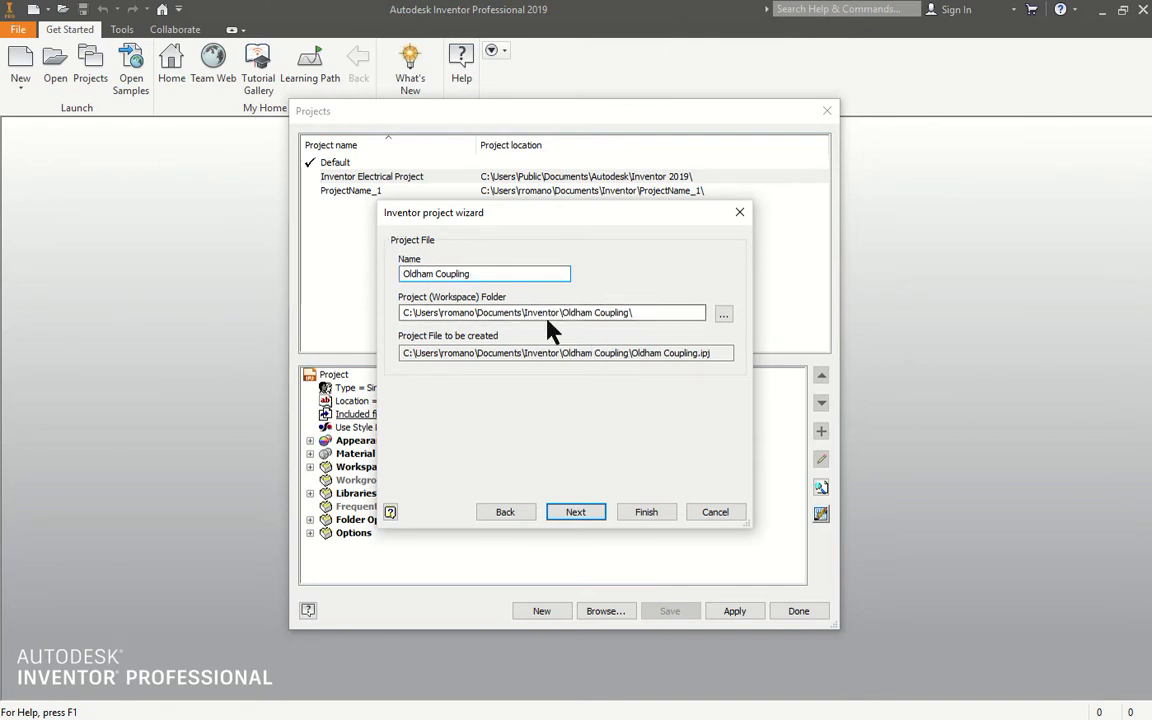
# Step: Finish creating the project without adding libraries, allow its missing folder to be created, and close the project manager
pyautogui.click(632, 313)
pyautogui.click(566, 516)
pyautogui.click(640, 514)
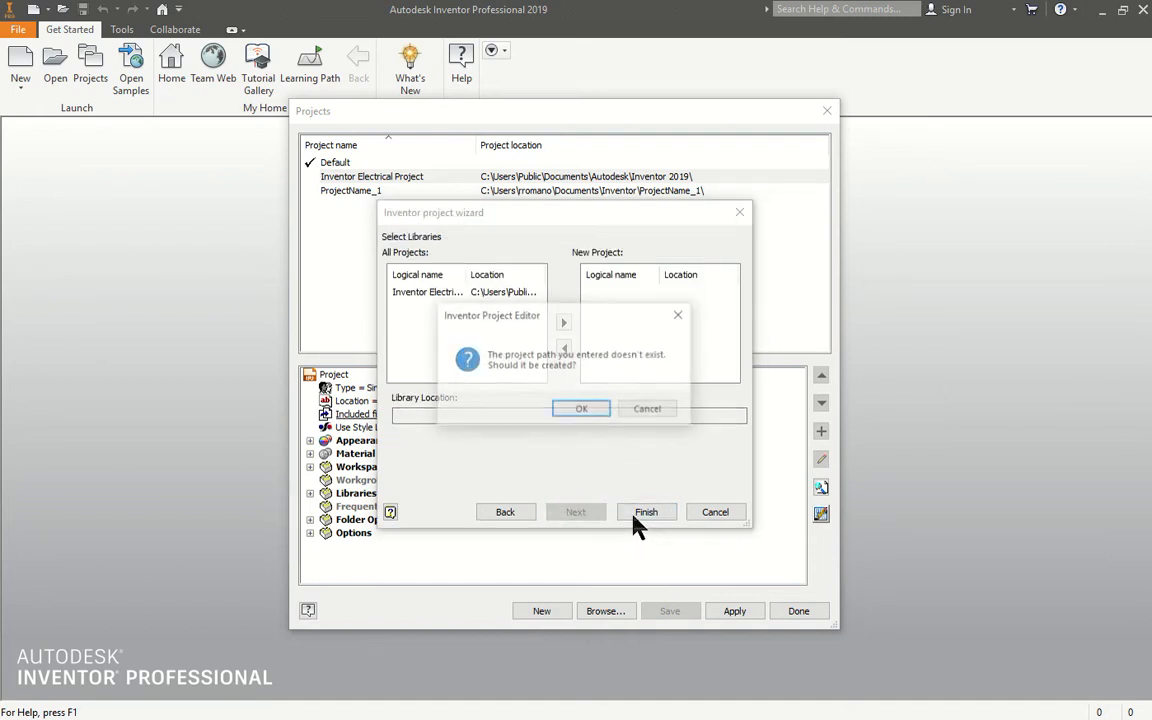
pyautogui.click(579, 410)
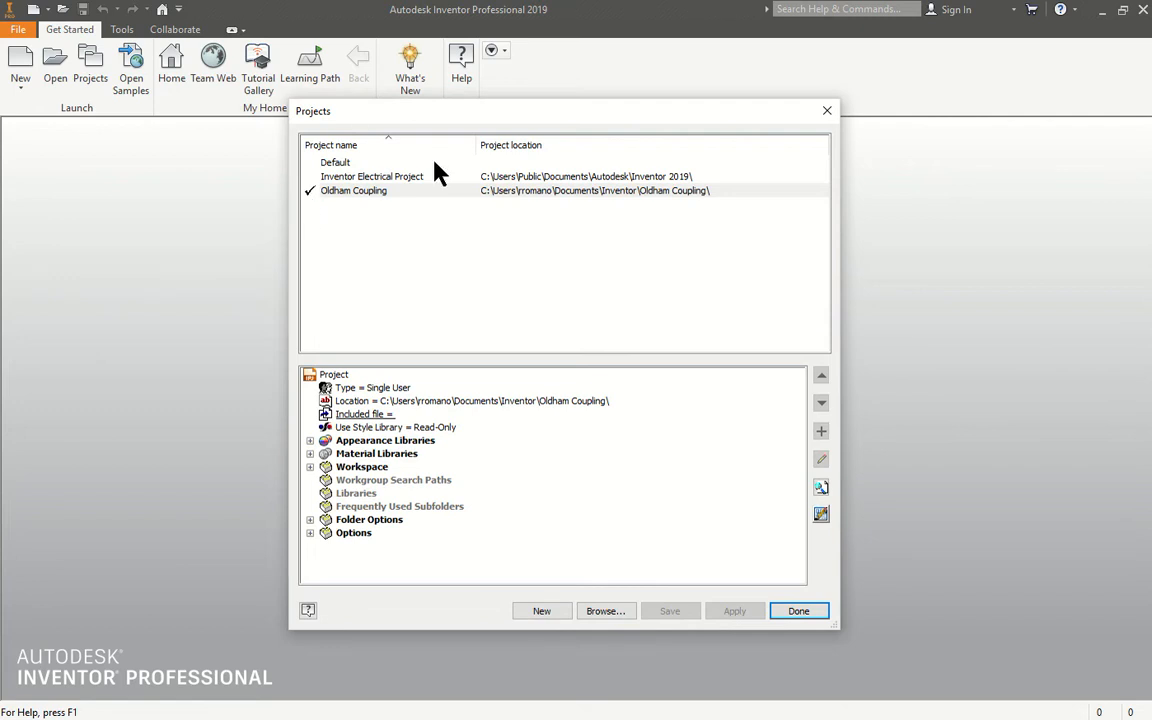
pyautogui.click(827, 110)
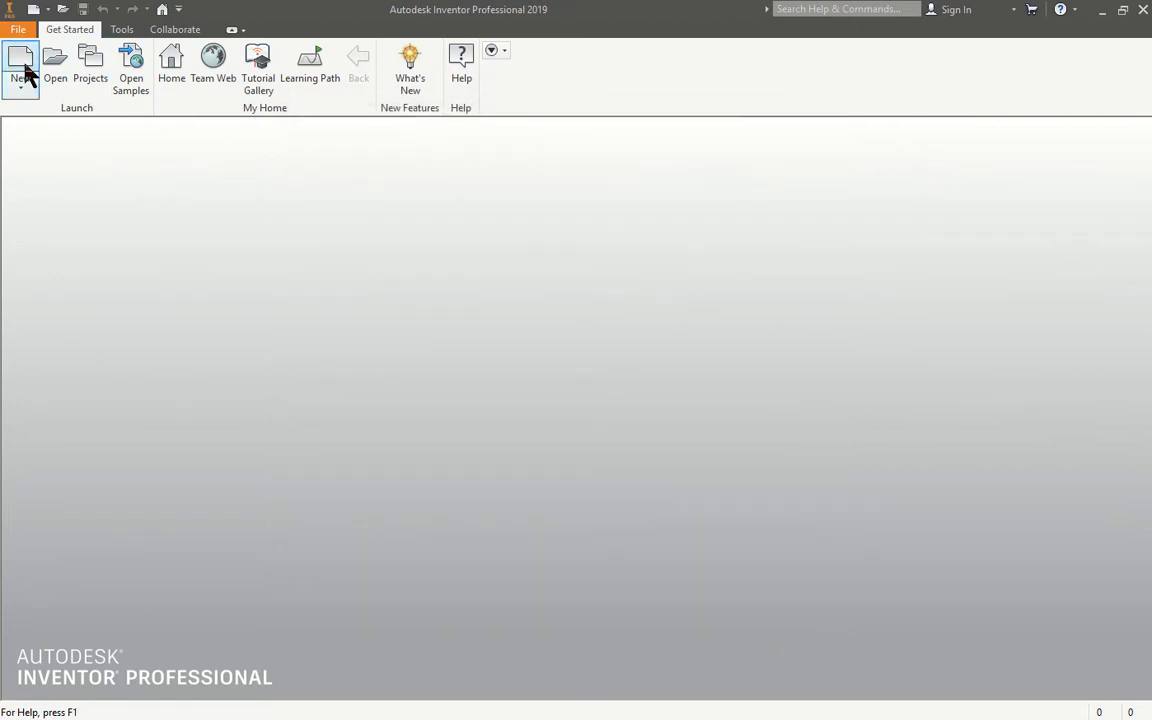
pyautogui.click(22, 70)
pyautogui.doubleClick(540, 245)
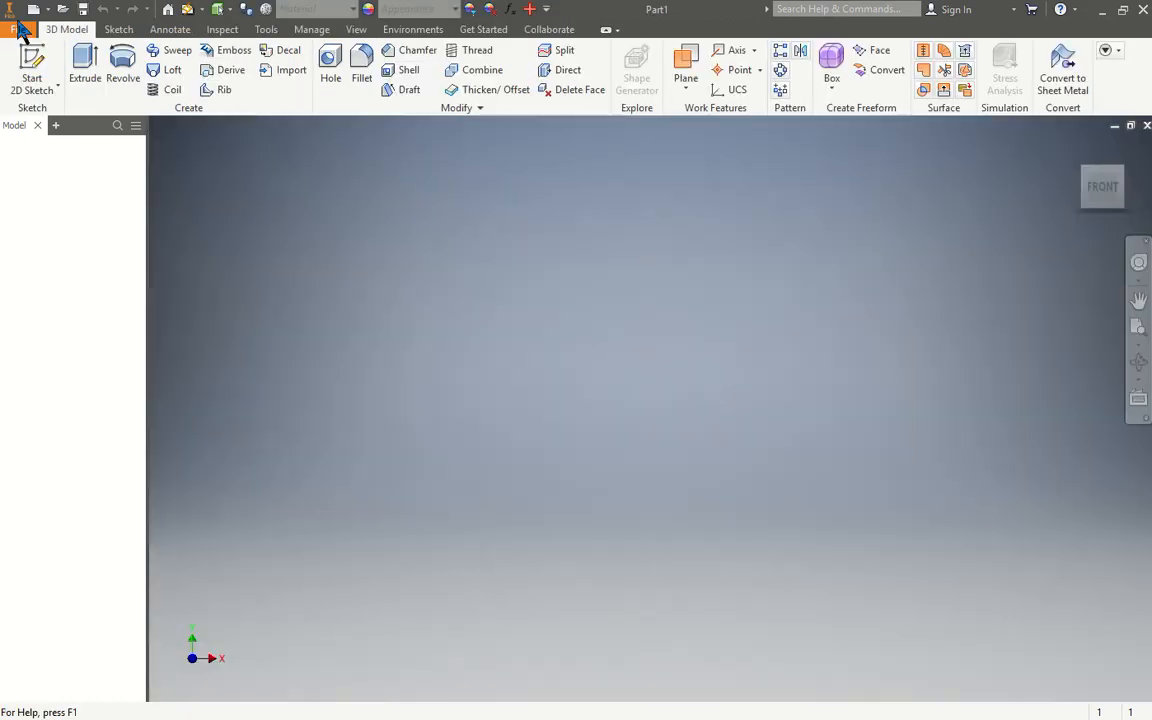
pyautogui.click(18, 30)
pyautogui.moveTo(55, 97)
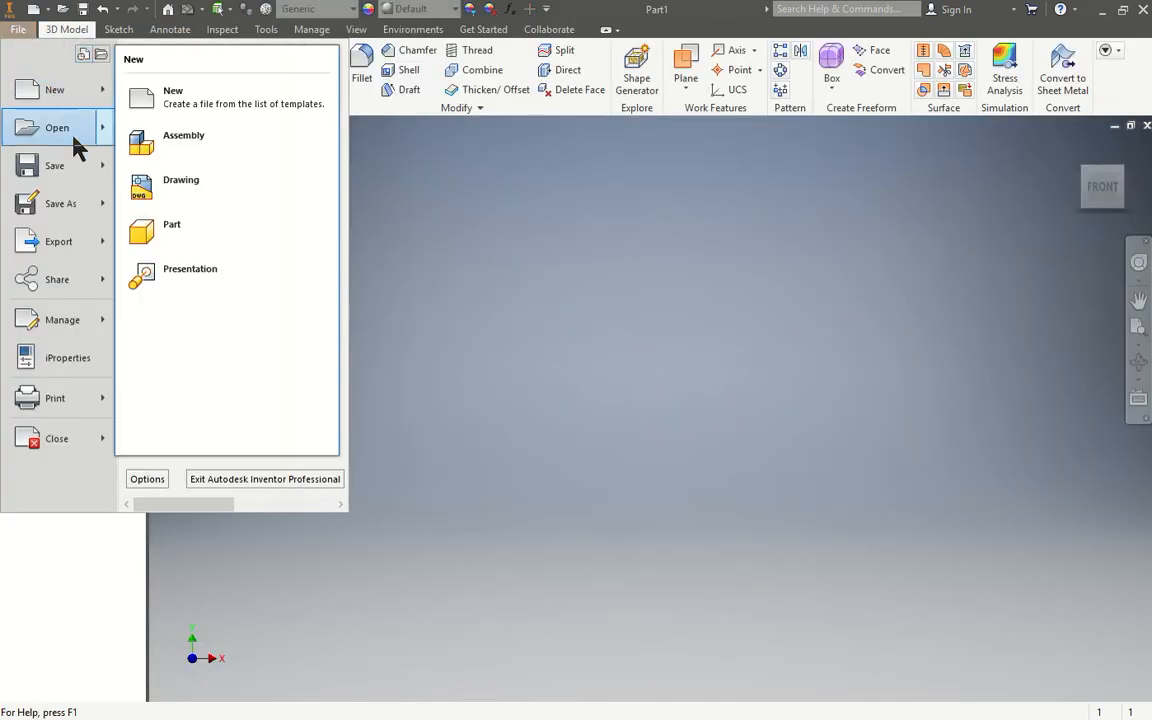
pyautogui.click(588, 135)
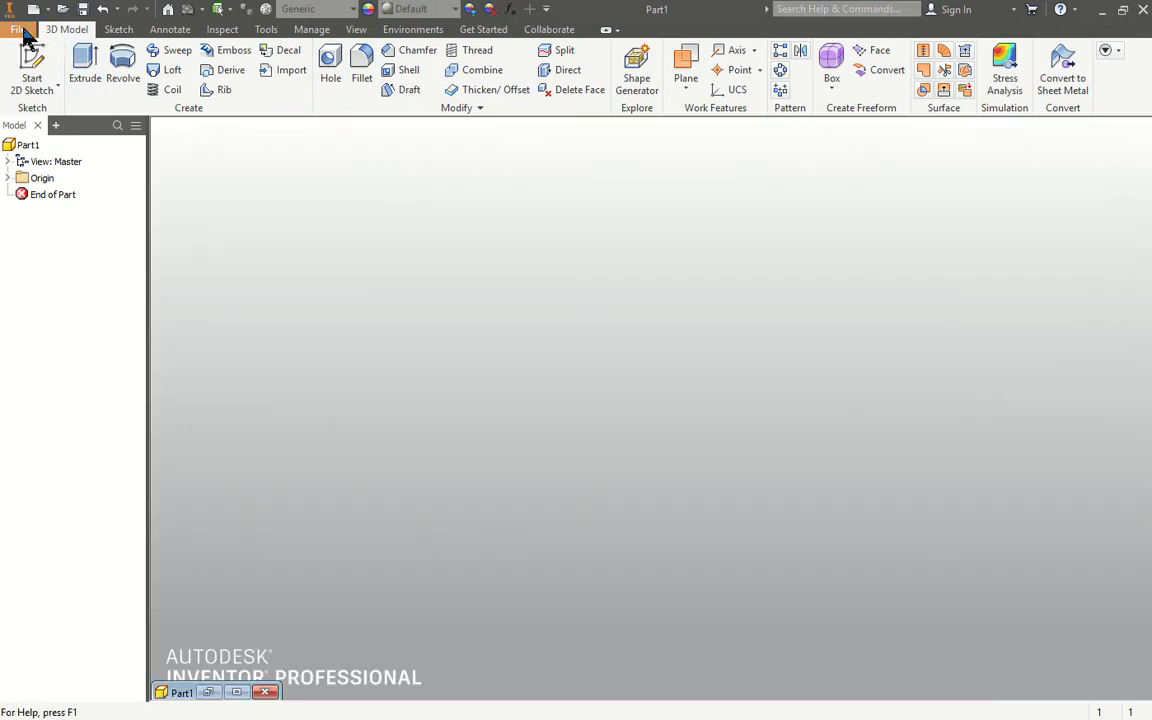
pyautogui.click(20, 29)
pyautogui.click(766, 367)
pyautogui.click(266, 691)
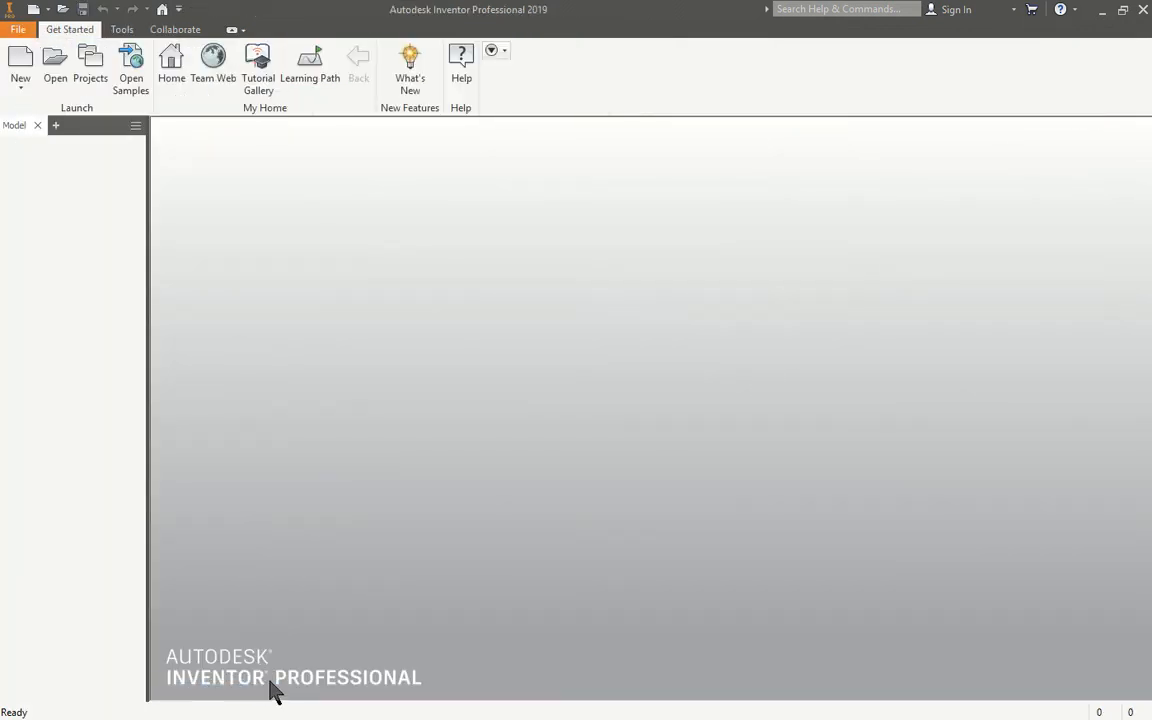
# Step: Check the active project and create a new part from the en-US Standard.ipt template, in a maximized window
pyautogui.click(88, 68)
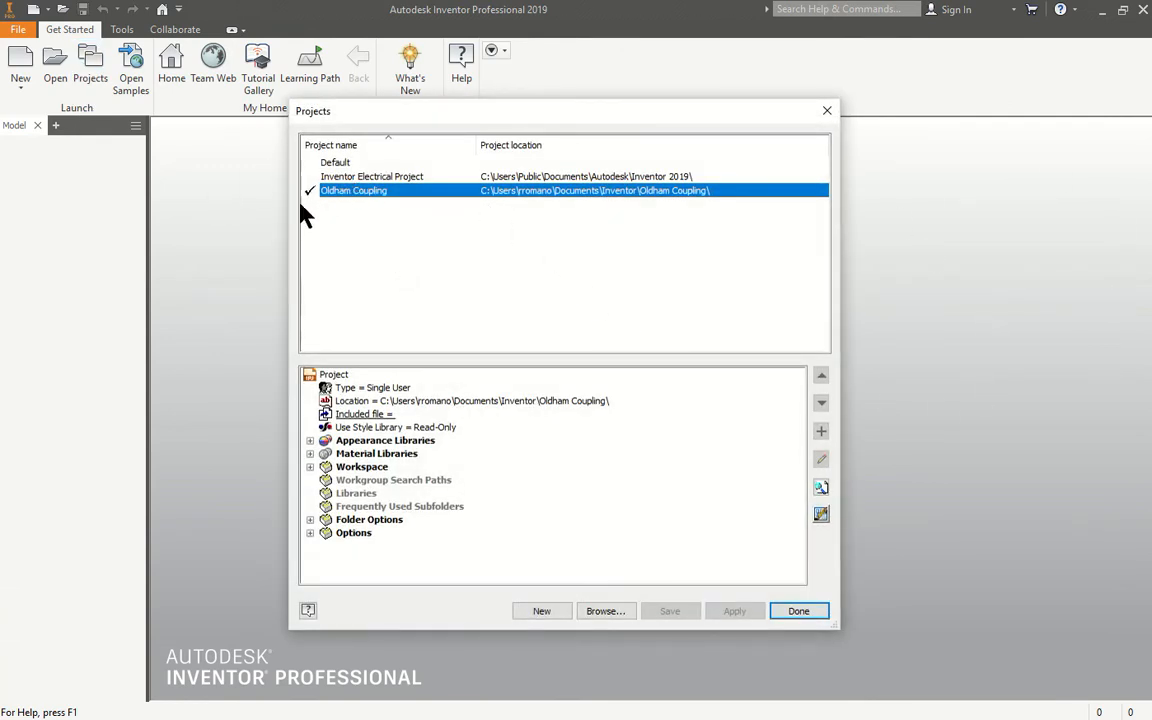
pyautogui.click(803, 617)
pyautogui.click(26, 90)
pyautogui.click(42, 116)
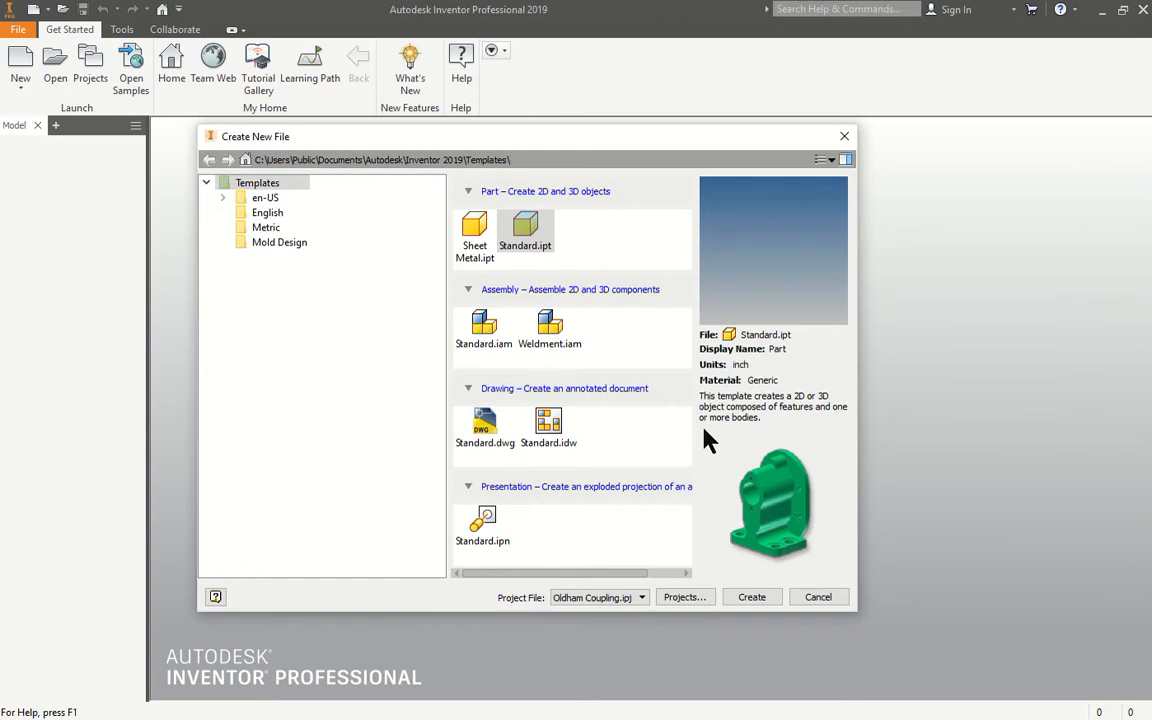
pyautogui.click(270, 229)
pyautogui.click(276, 214)
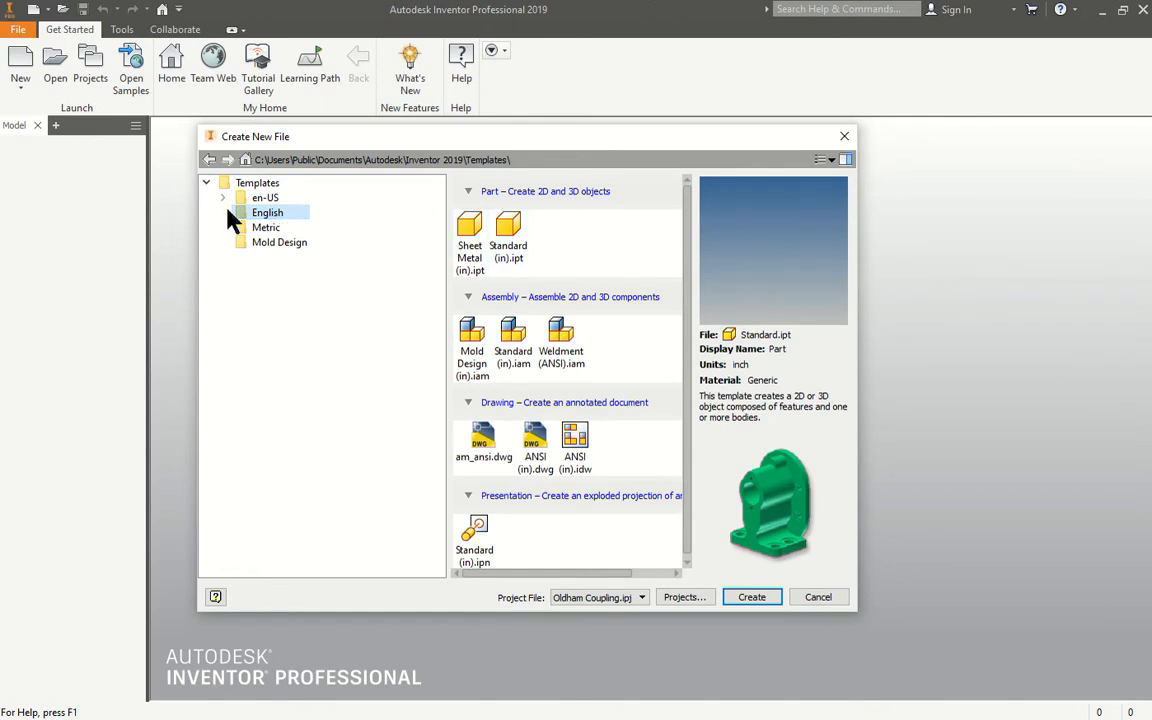
pyautogui.click(258, 199)
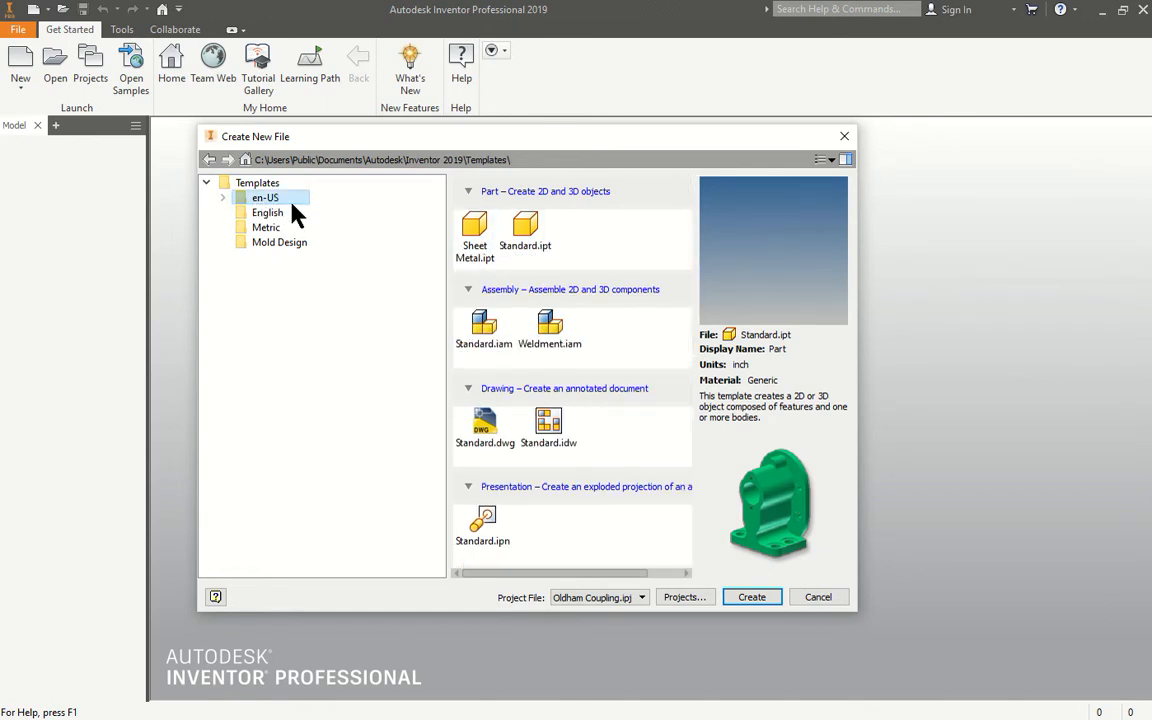
pyautogui.click(527, 228)
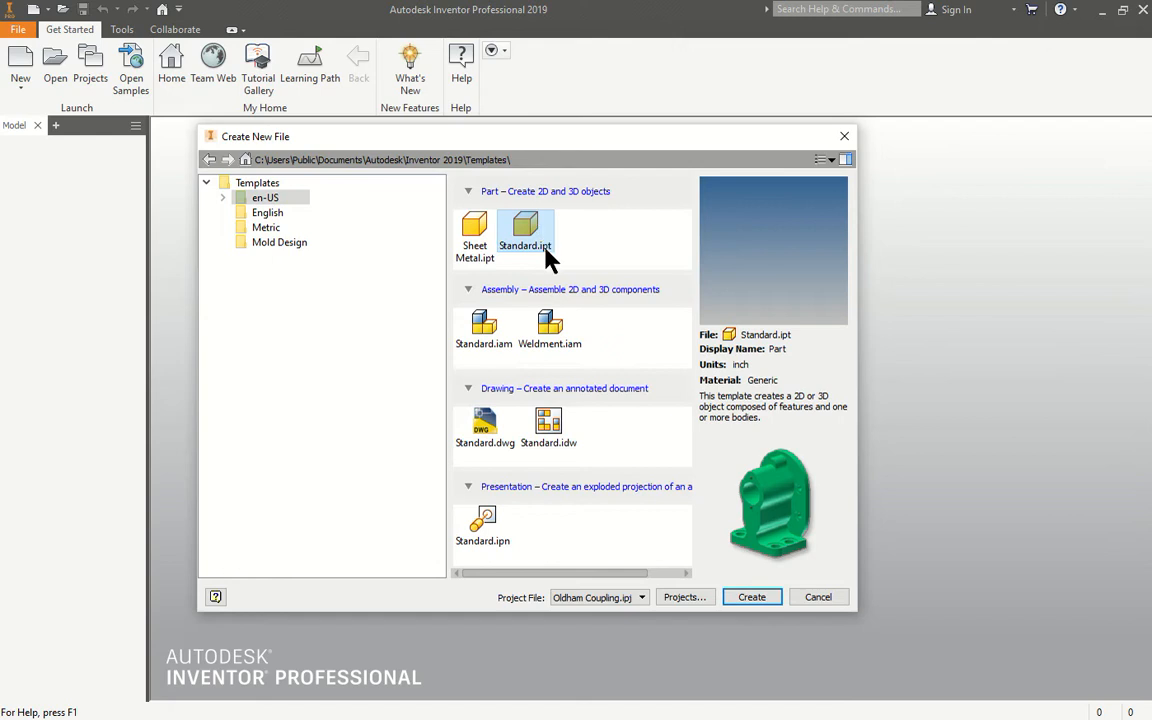
pyautogui.click(750, 598)
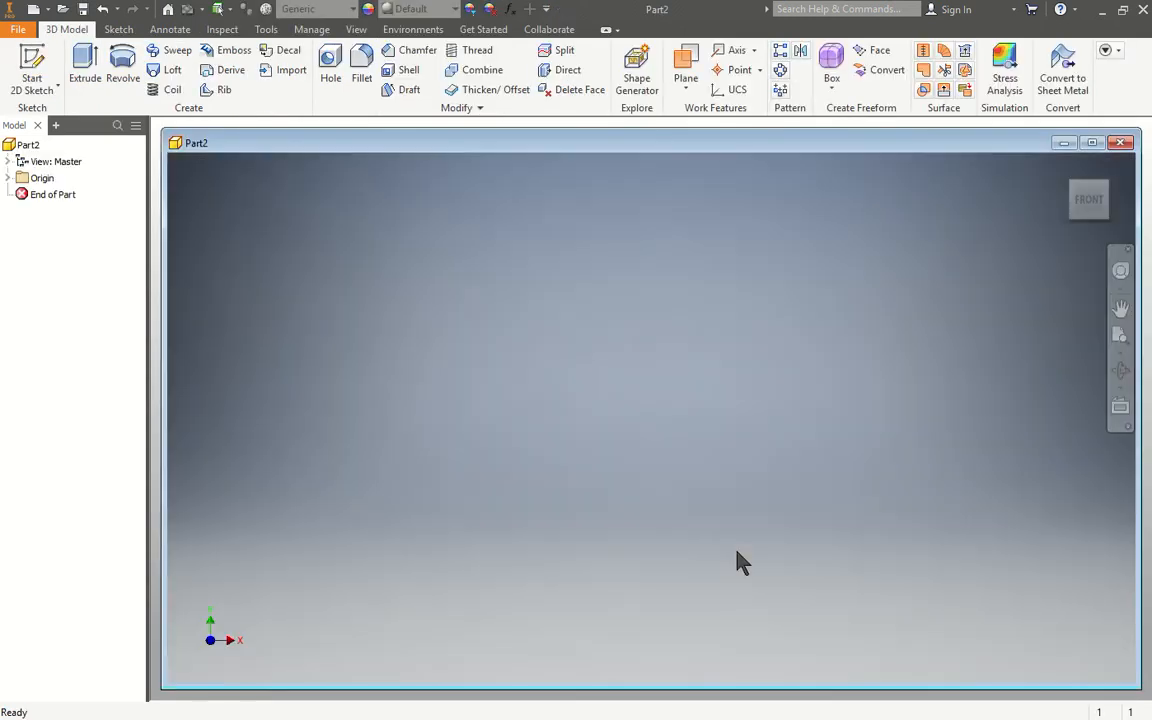
pyautogui.doubleClick(420, 143)
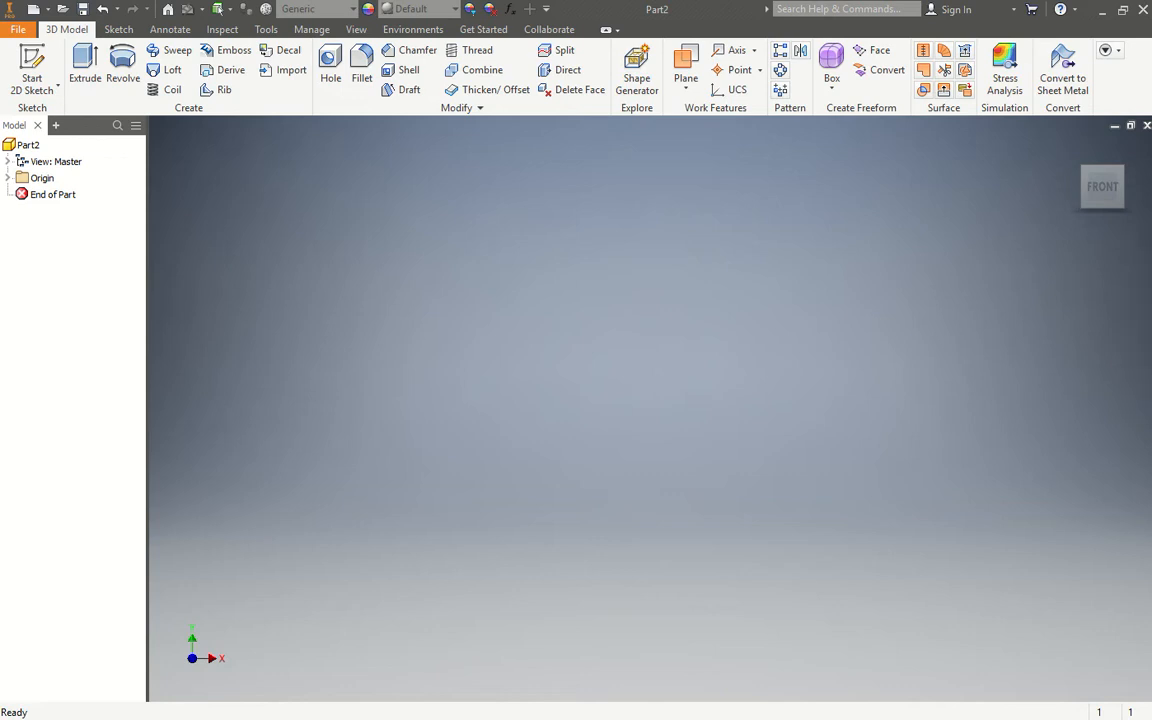
# Step: Start a 2D sketch on the XY plane of the part's origin
pyautogui.click(38, 60)
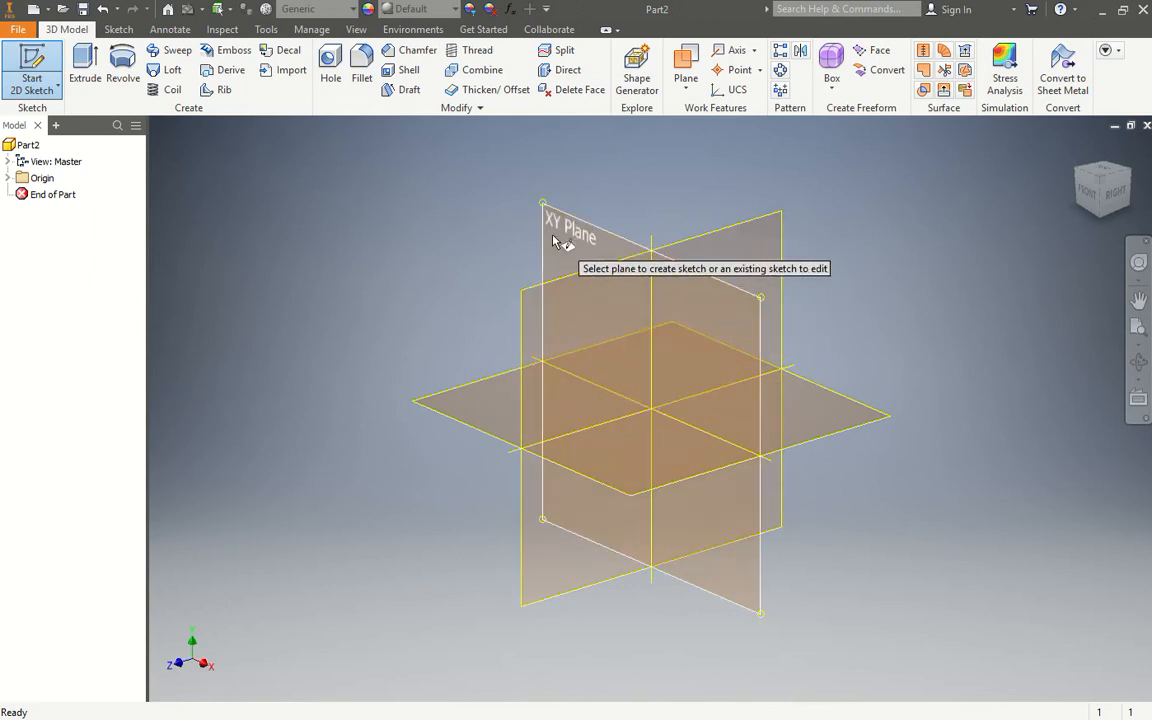
pyautogui.click(8, 177)
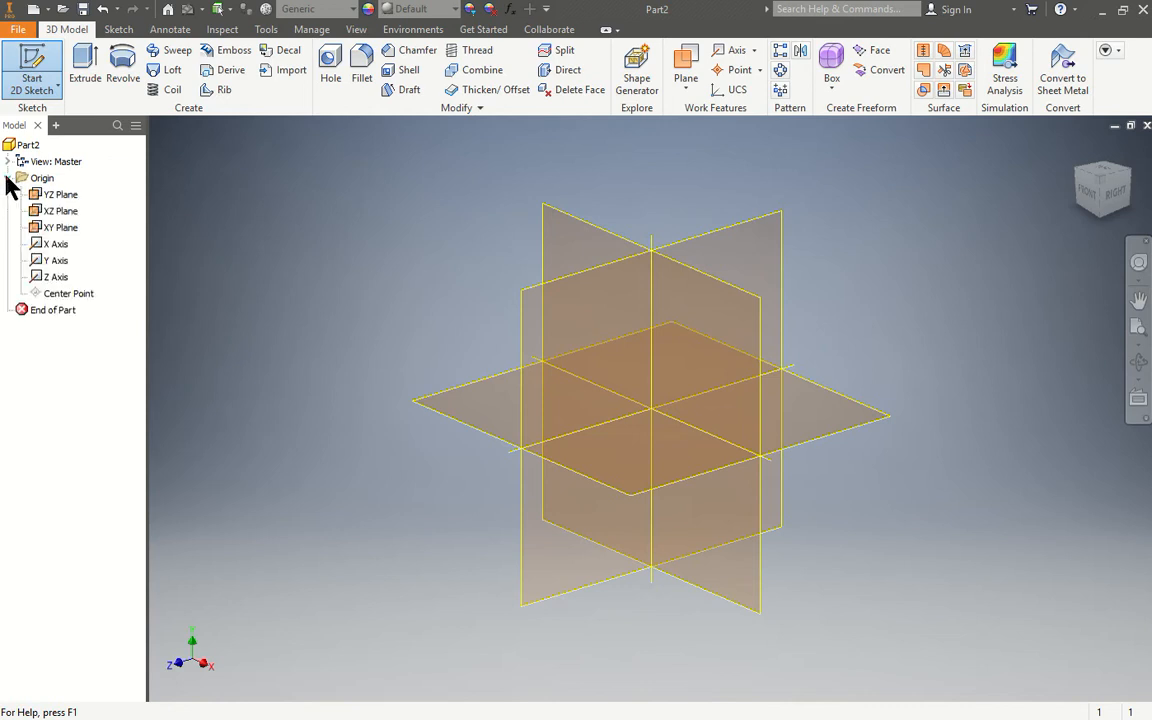
pyautogui.click(73, 226)
pyautogui.click(62, 210)
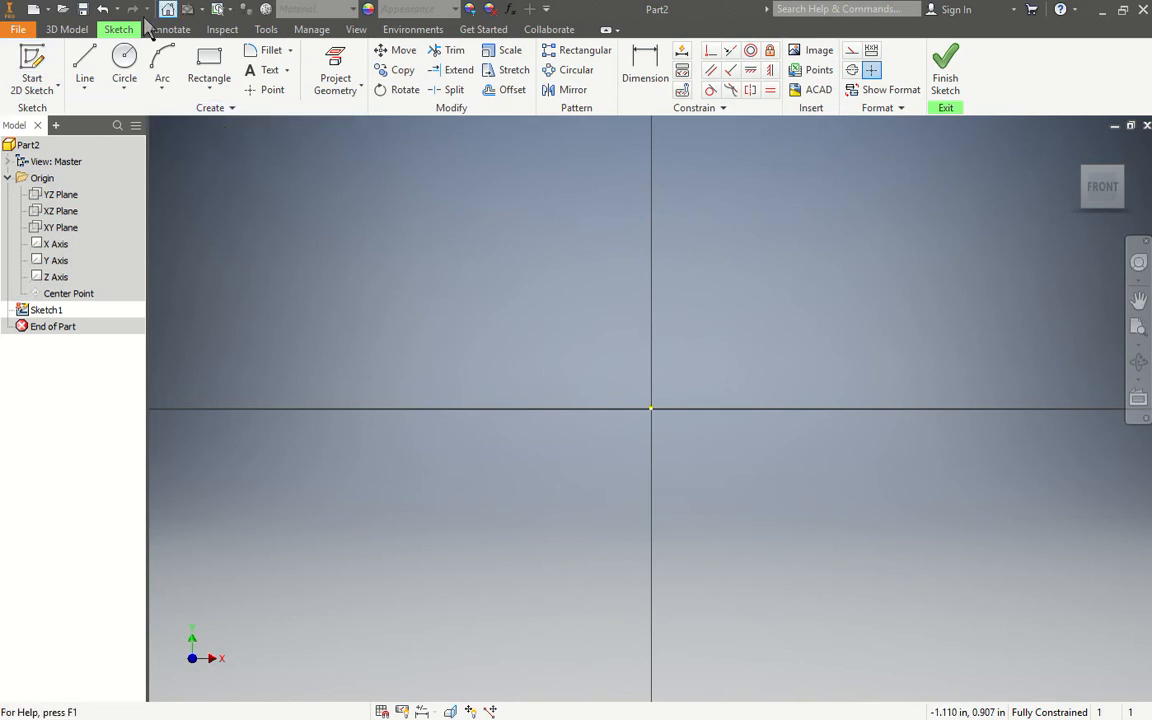
# Step: Draw a center-point circle about 1.01 in in diameter centred on the sketch origin
pyautogui.click(124, 90)
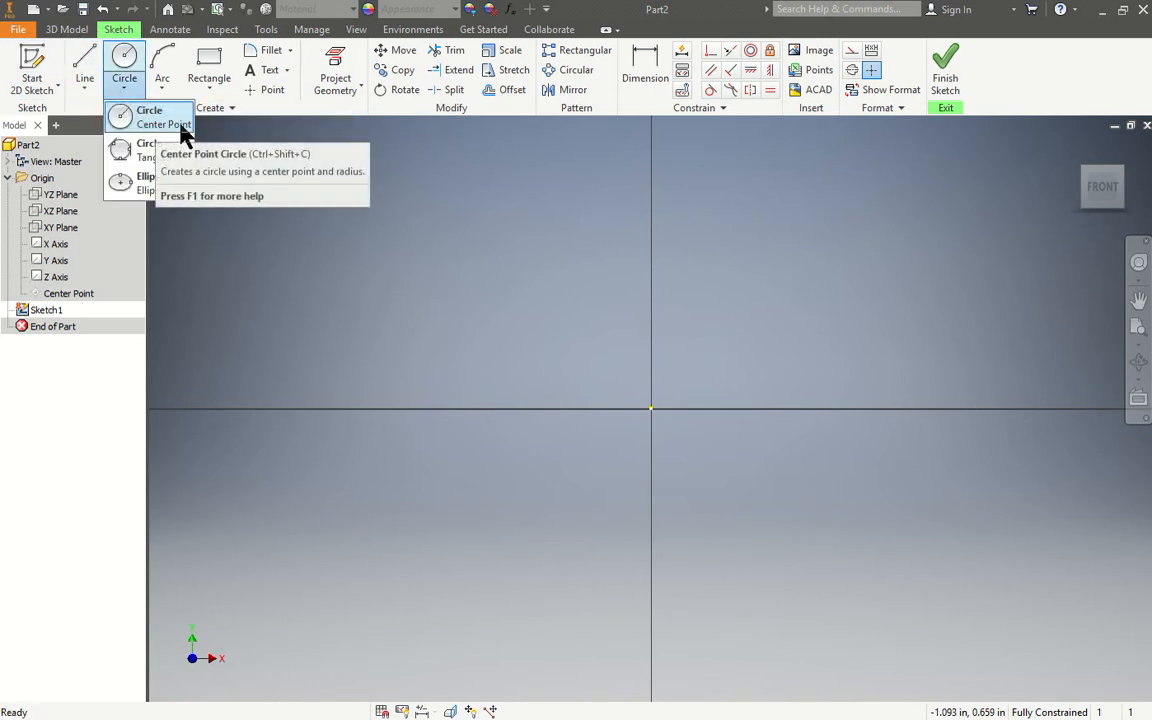
pyautogui.click(120, 120)
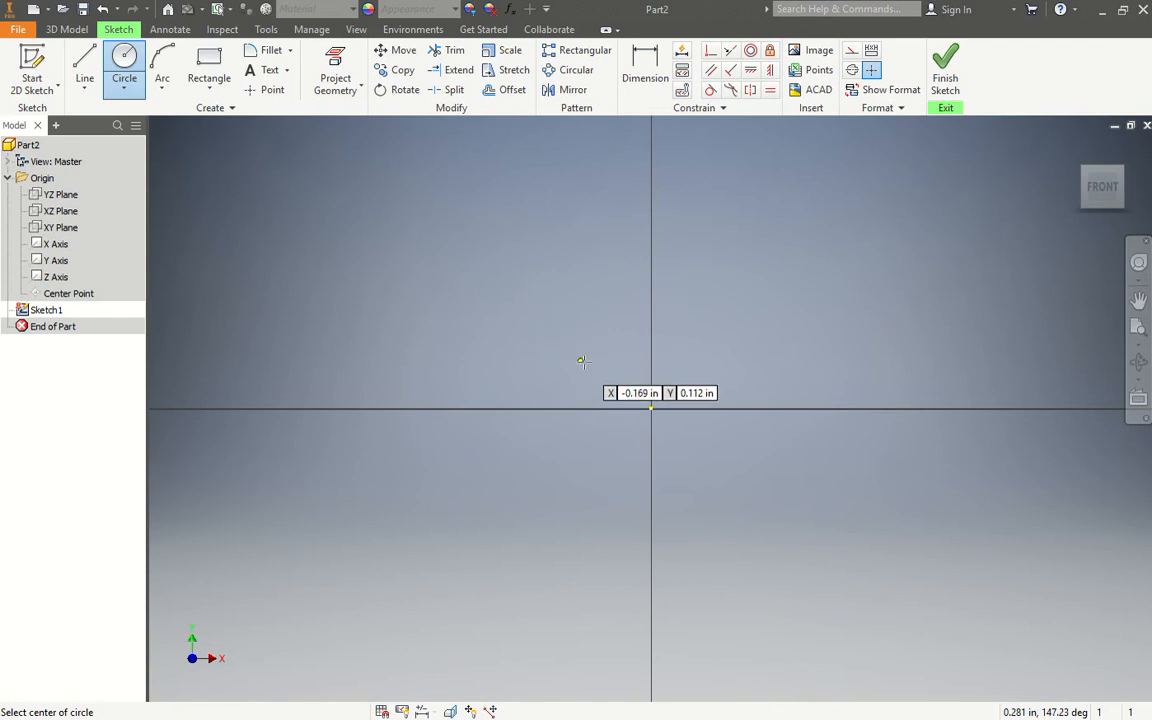
pyautogui.click(651, 408)
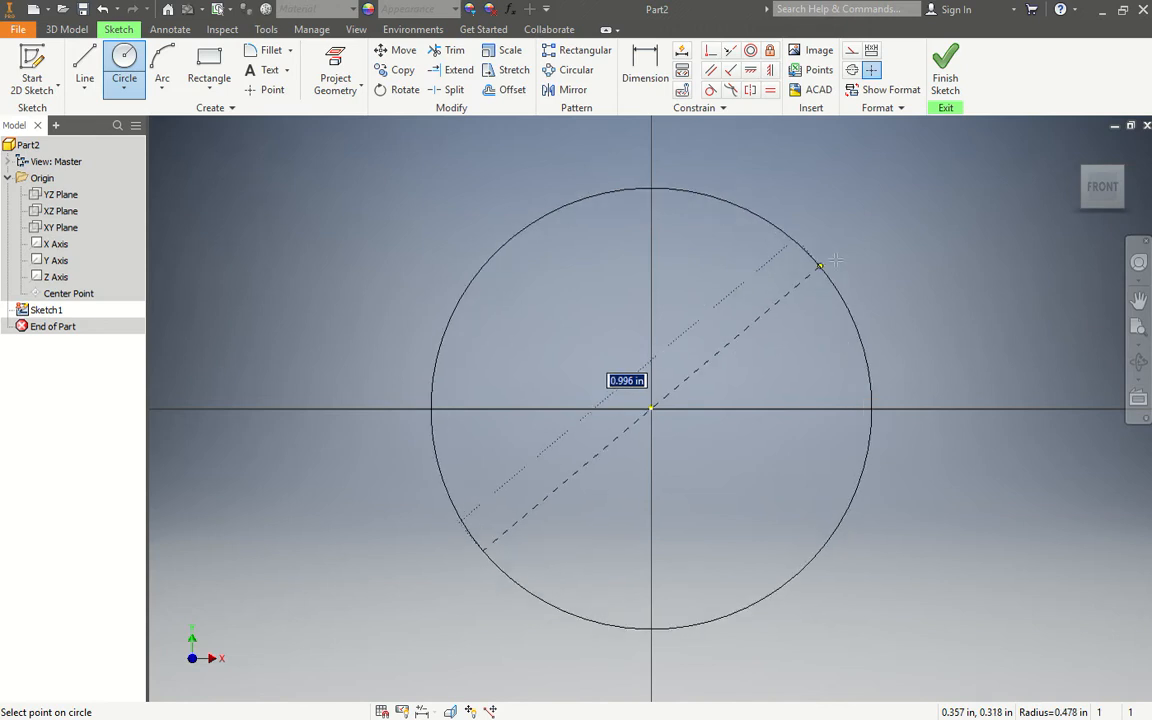
pyautogui.click(818, 268)
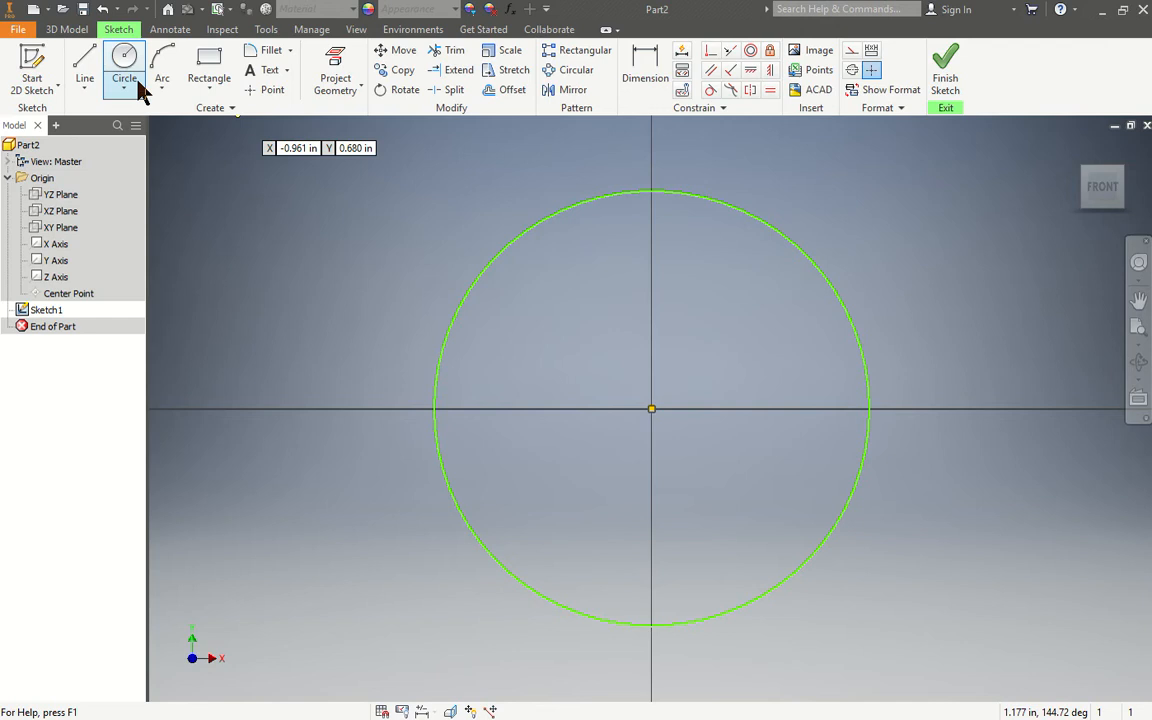
# Step: Dimension the circle's diameter and set it to 4 in
pyautogui.click(646, 82)
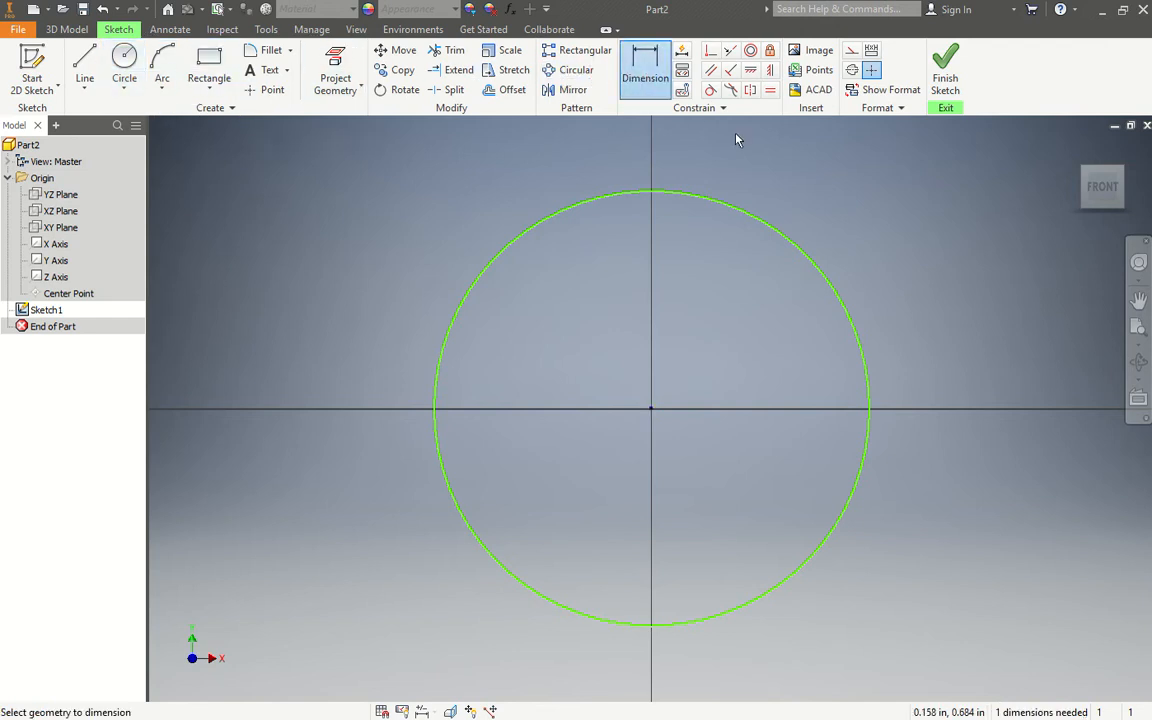
pyautogui.click(812, 256)
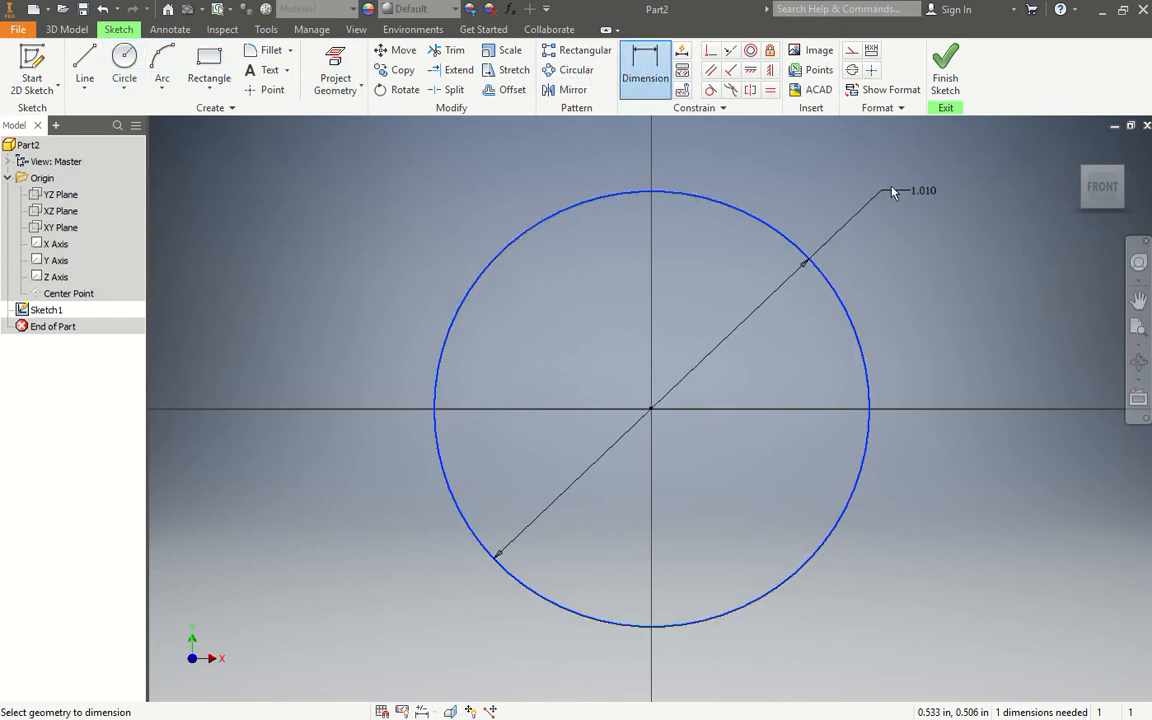
pyautogui.click(916, 168)
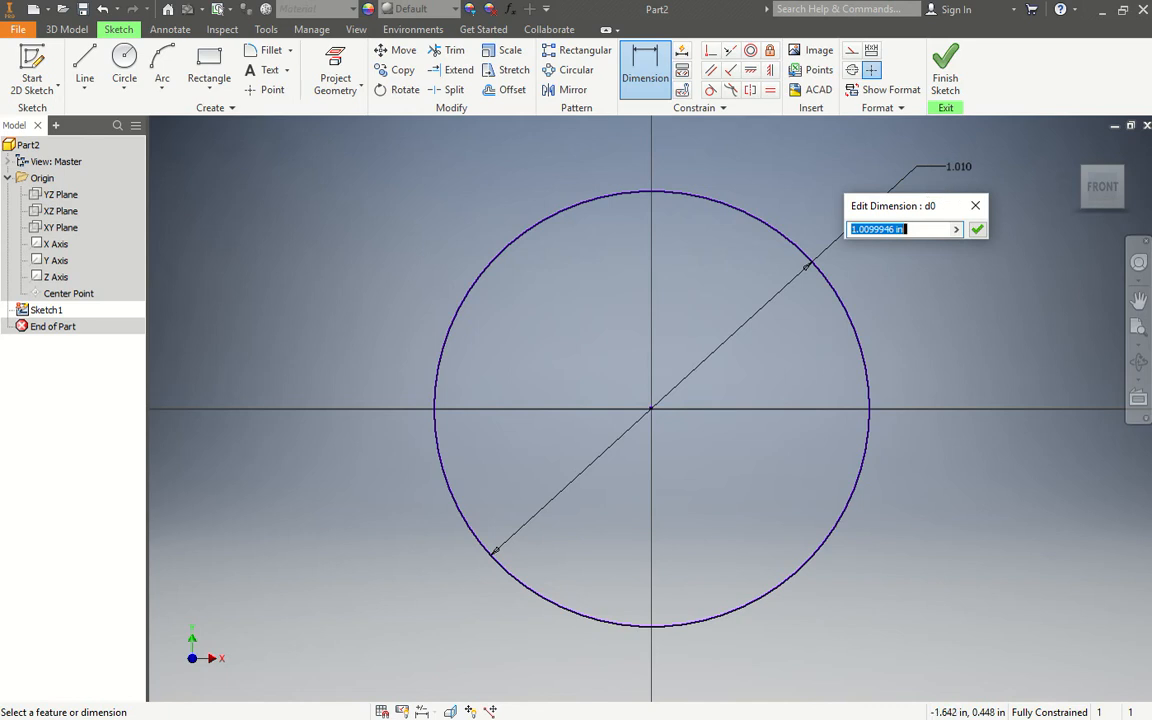
pyautogui.write('4')
pyautogui.press('Return')
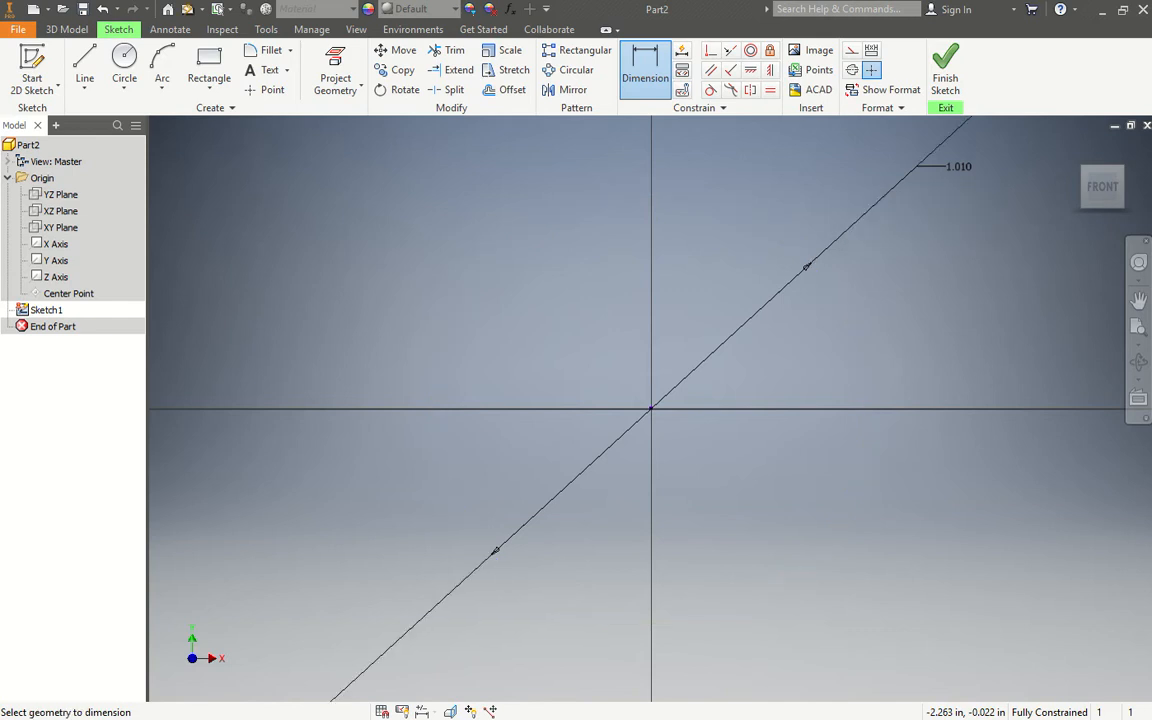
pyautogui.scroll(-8, 641, 414)
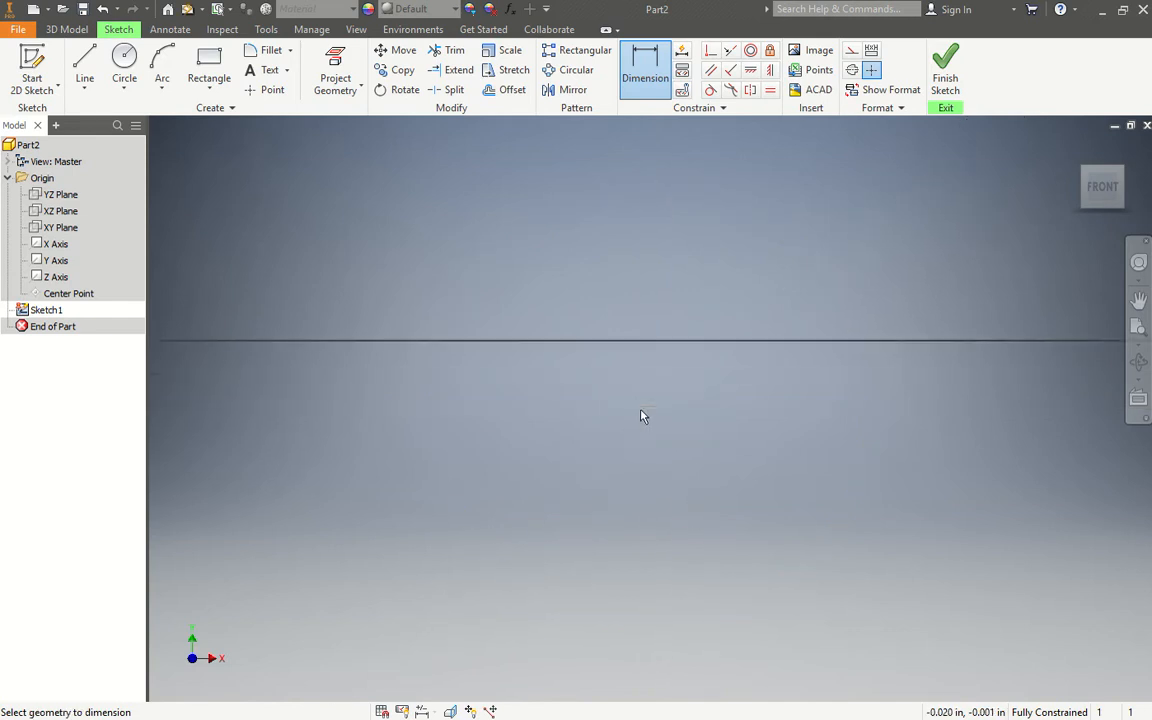
# Step: Examine the dimensioned circle at several zoom levels to check the zoom direction
pyautogui.scroll(2, 669, 401)
pyautogui.scroll(3, 571, 427)
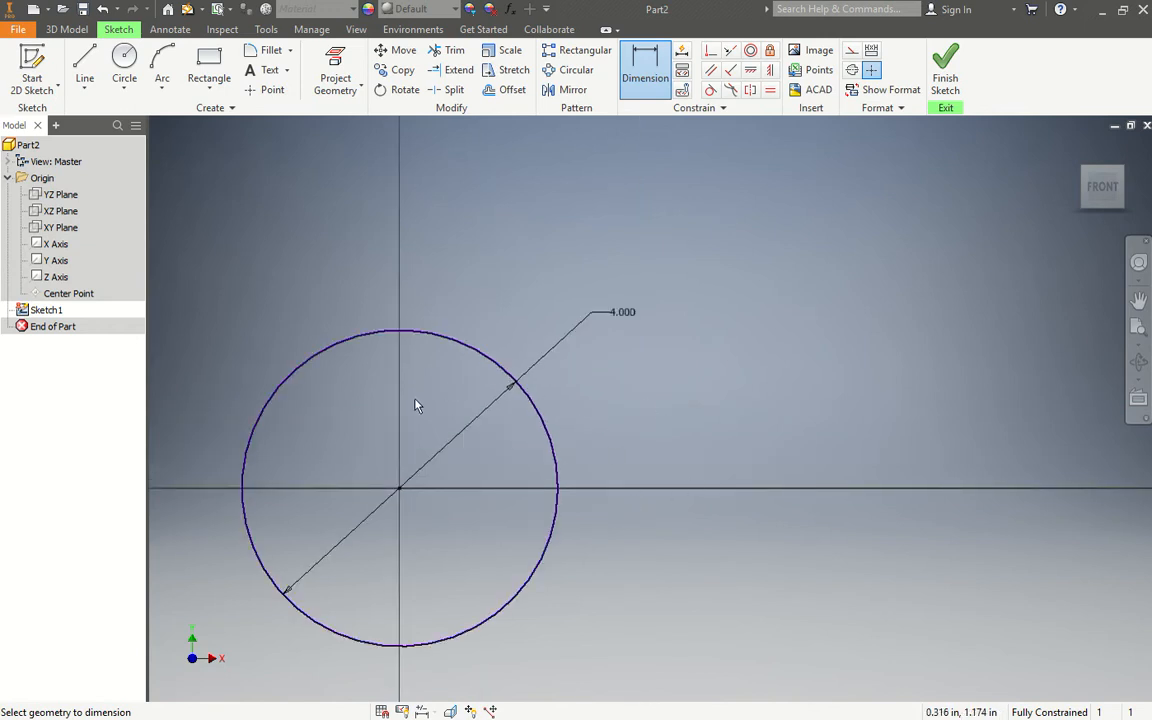
pyautogui.scroll(2, 491, 409)
pyautogui.scroll(-3, 504, 404)
pyautogui.scroll(2, 401, 419)
pyautogui.scroll(-3, 399, 420)
pyautogui.scroll(3, 400, 420)
pyautogui.scroll(-3, 403, 420)
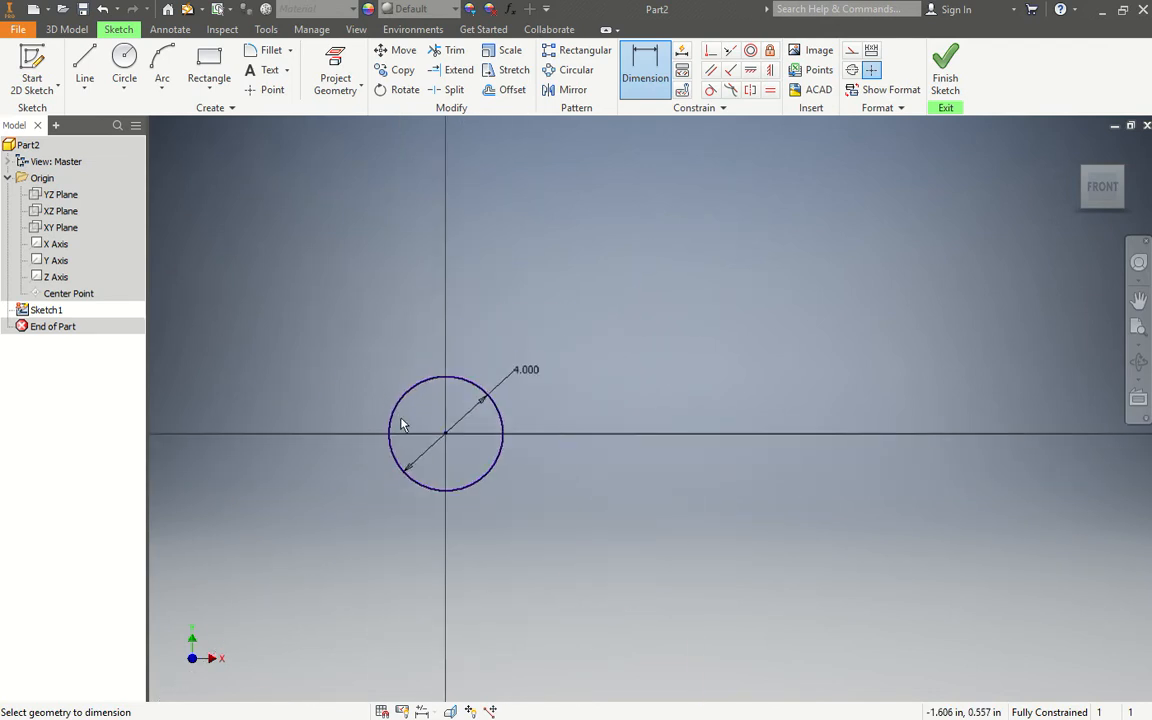
# Step: Enable Reverse direction for the zoom behavior in the application's display options, apply it and test the zoom
pyautogui.click(18, 29)
pyautogui.click(147, 479)
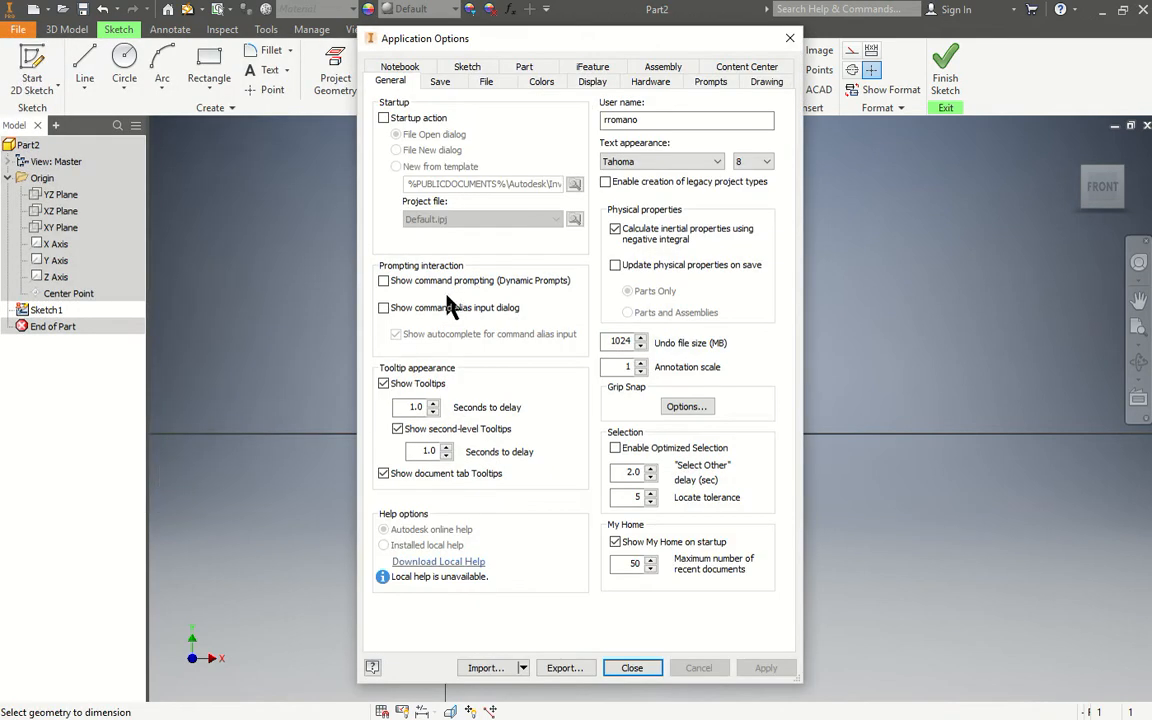
pyautogui.click(604, 84)
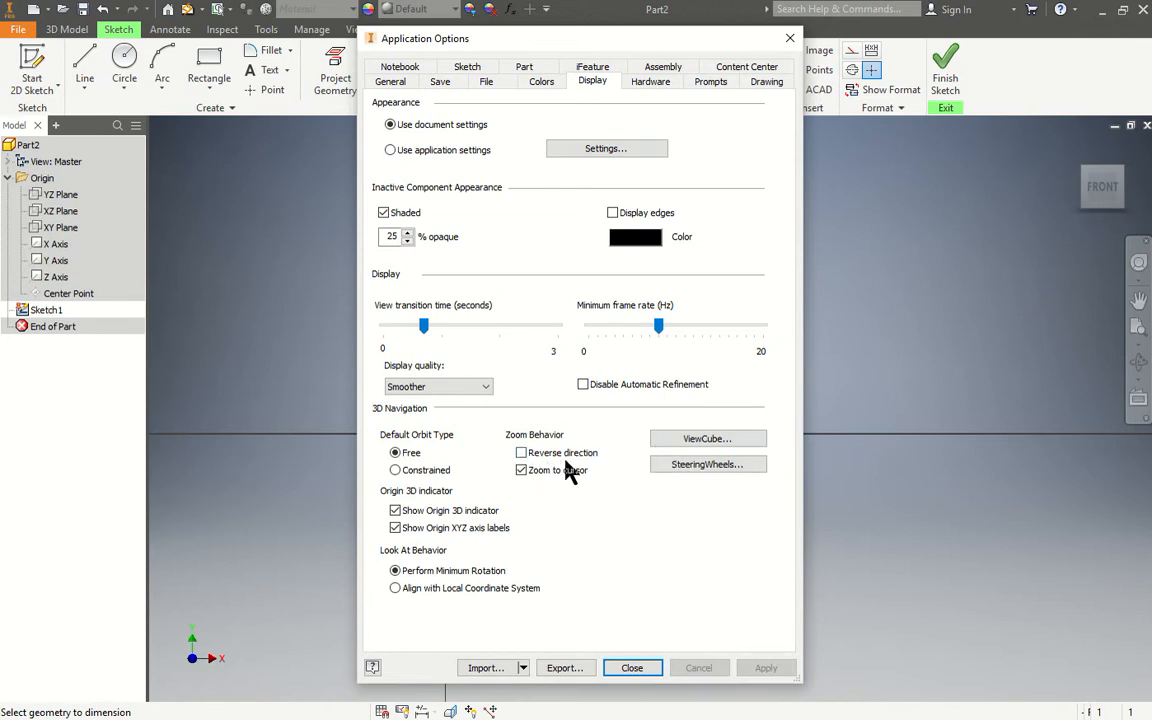
pyautogui.click(521, 453)
pyautogui.click(740, 667)
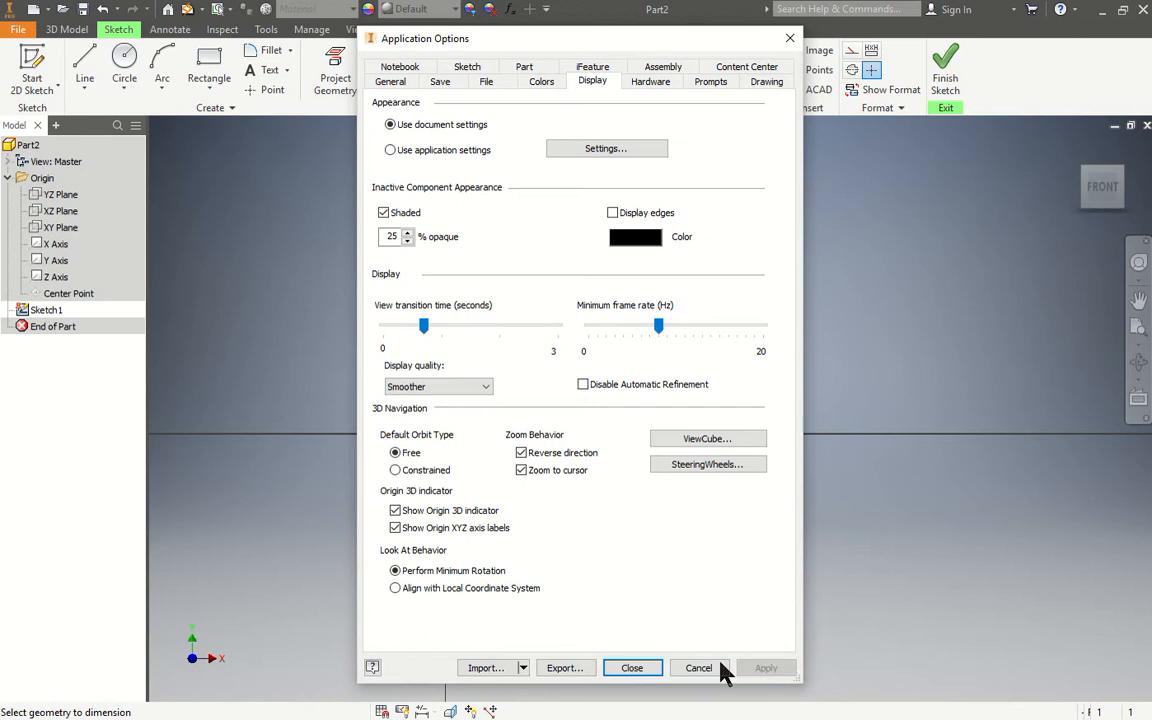
pyautogui.click(614, 664)
pyautogui.scroll(3, 516, 438)
pyautogui.scroll(-2, 490, 352)
pyautogui.scroll(2, 488, 348)
pyautogui.scroll(-4, 487, 345)
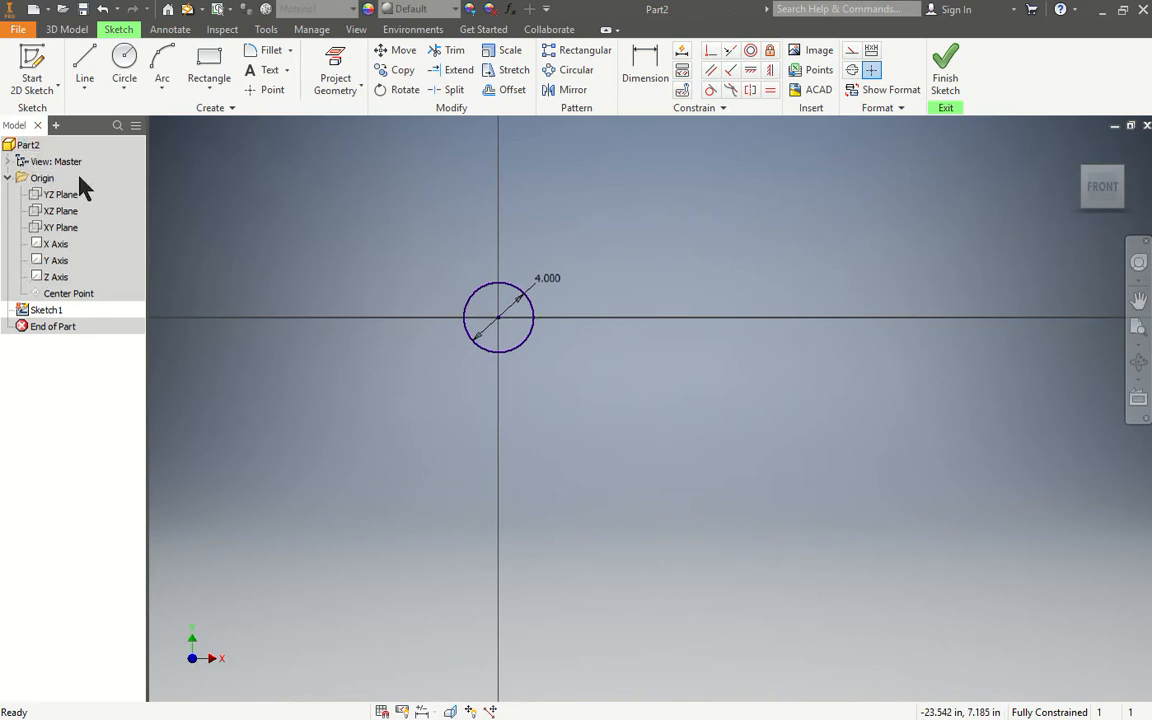
# Step: Close the Model browser and restore it through the user interface visibility settings
pyautogui.click(37, 125)
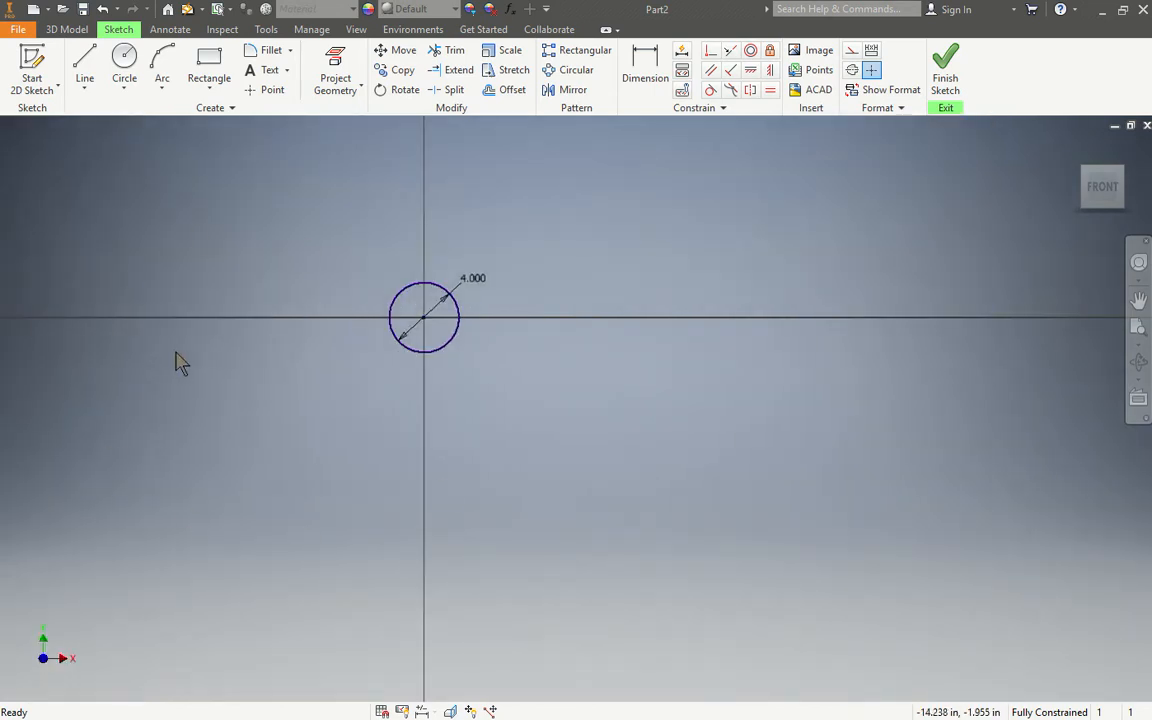
pyautogui.click(352, 31)
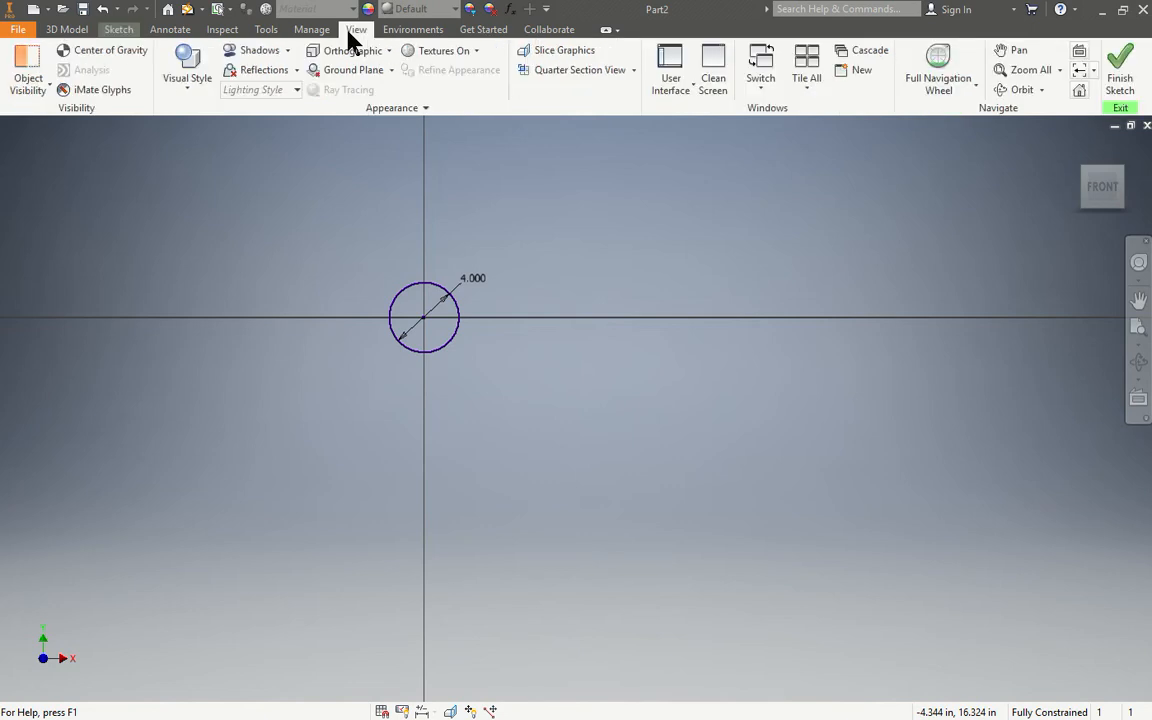
pyautogui.click(679, 92)
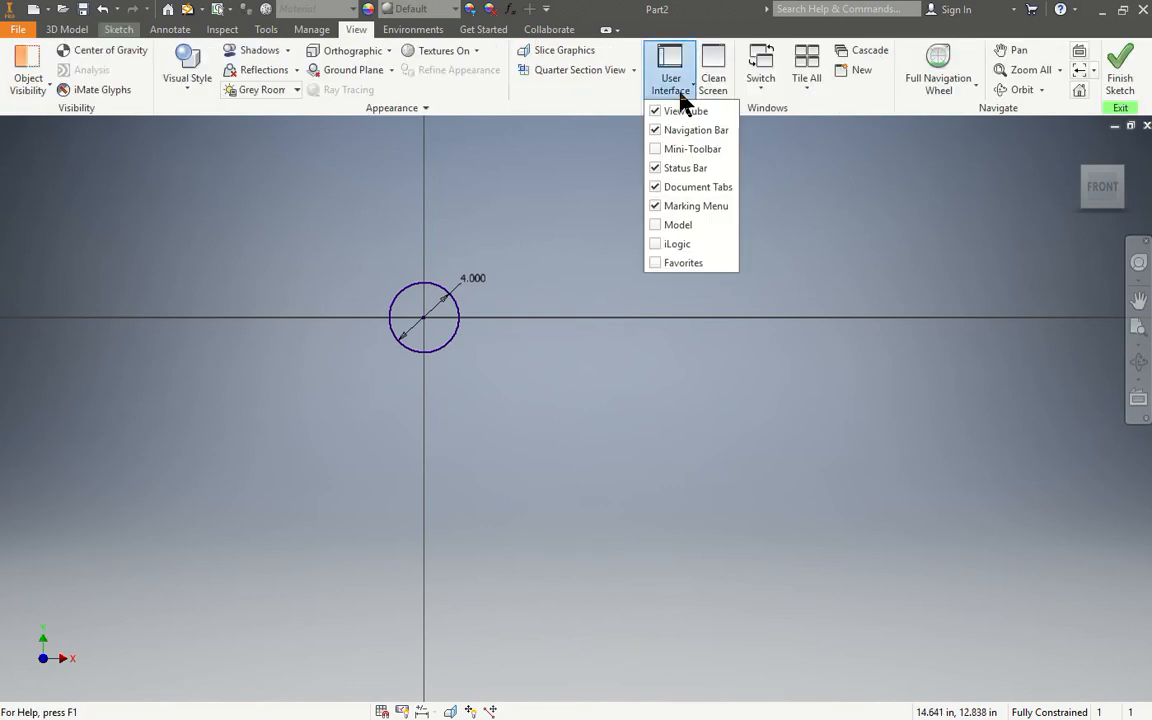
pyautogui.click(659, 229)
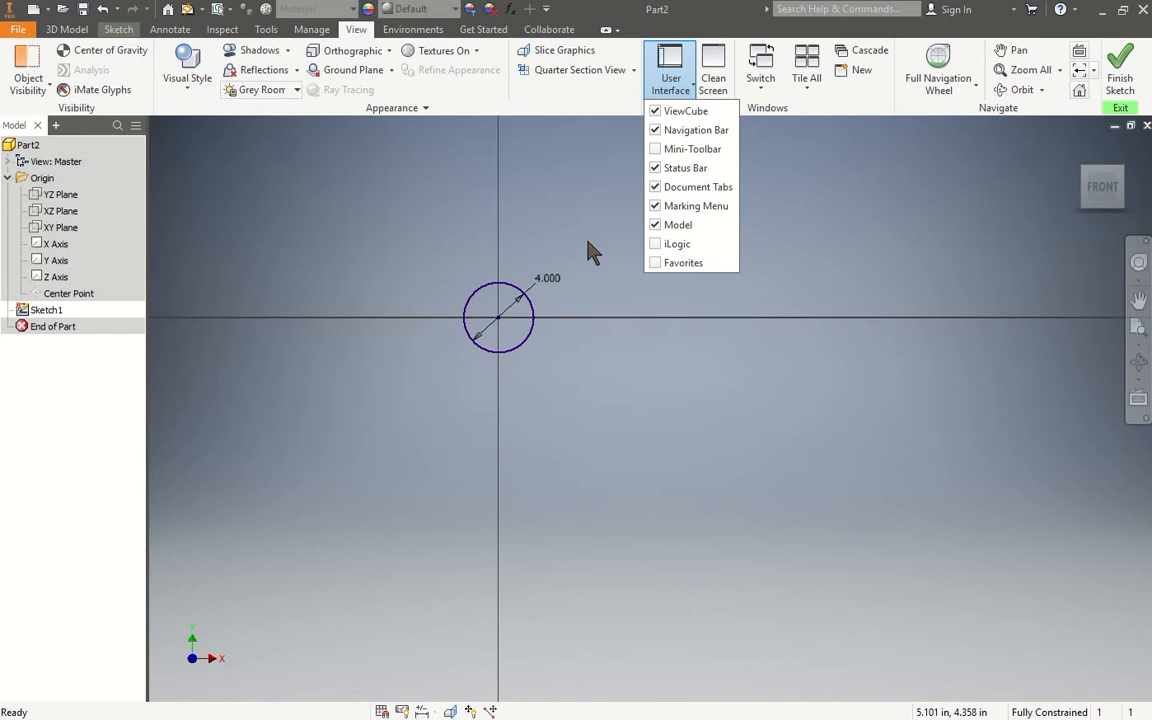
pyautogui.scroll(-5, 517, 303)
pyautogui.scroll(5, 513, 303)
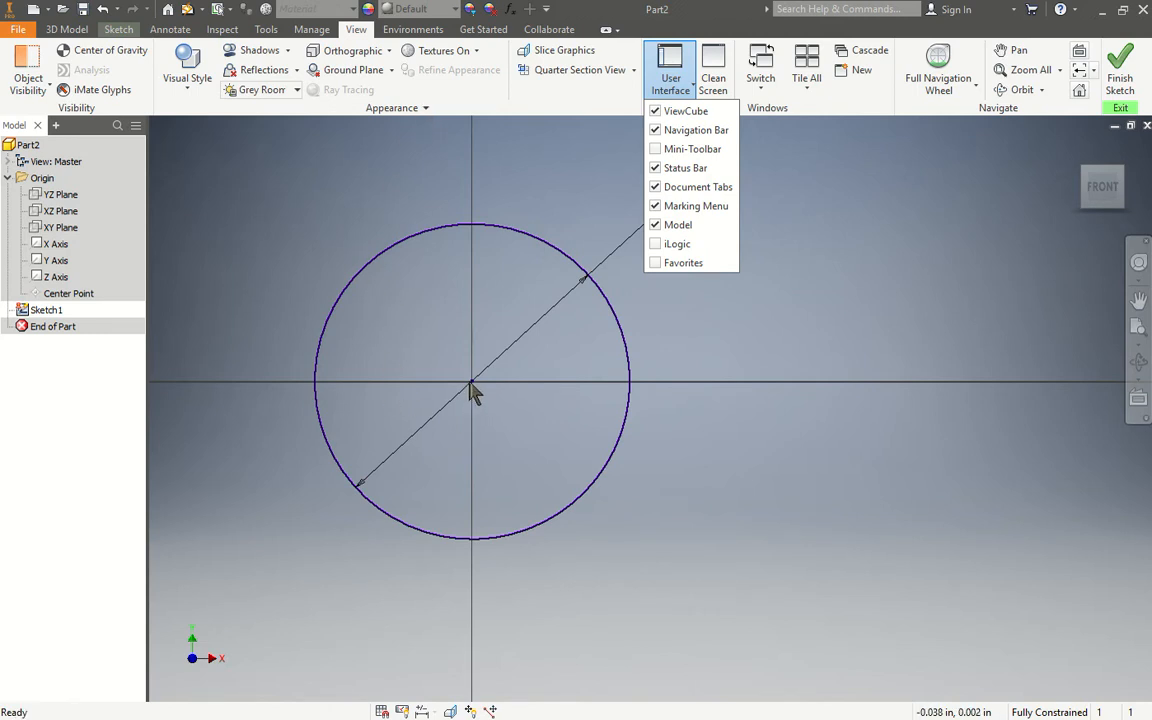
pyautogui.click(671, 66)
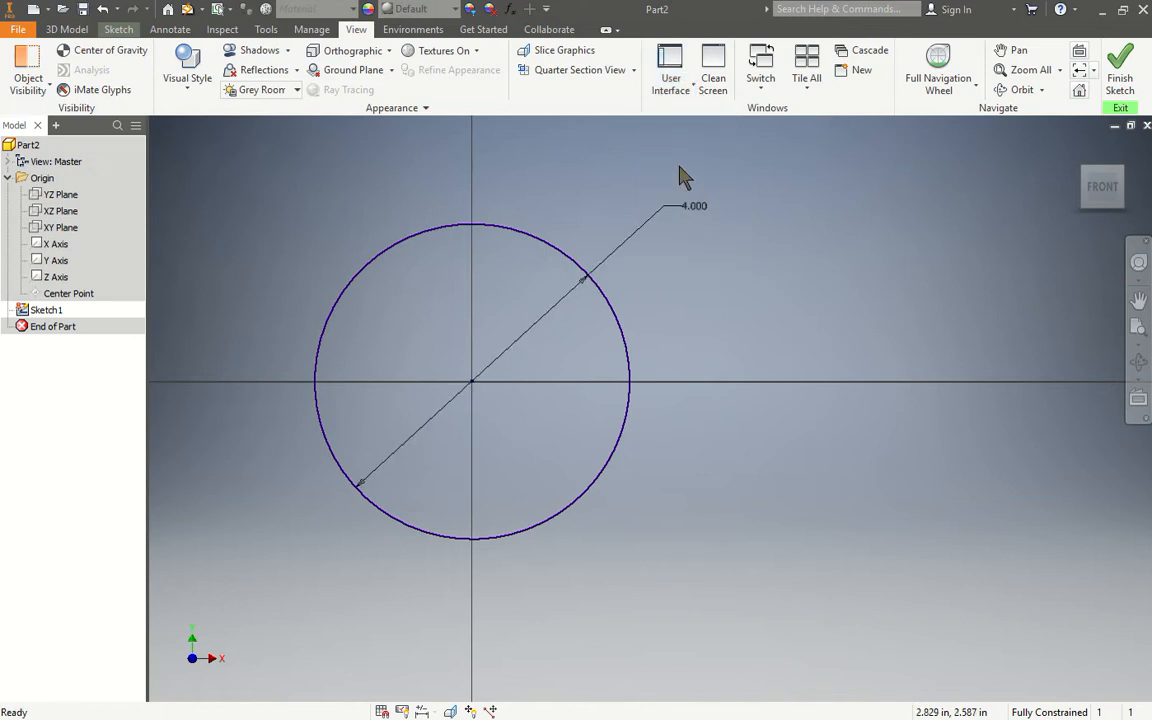
pyautogui.click(694, 213)
# Step: Finish the circle sketch and extrude it 0.472 in symmetrically about the sketch plane as a solid
pyautogui.click(70, 30)
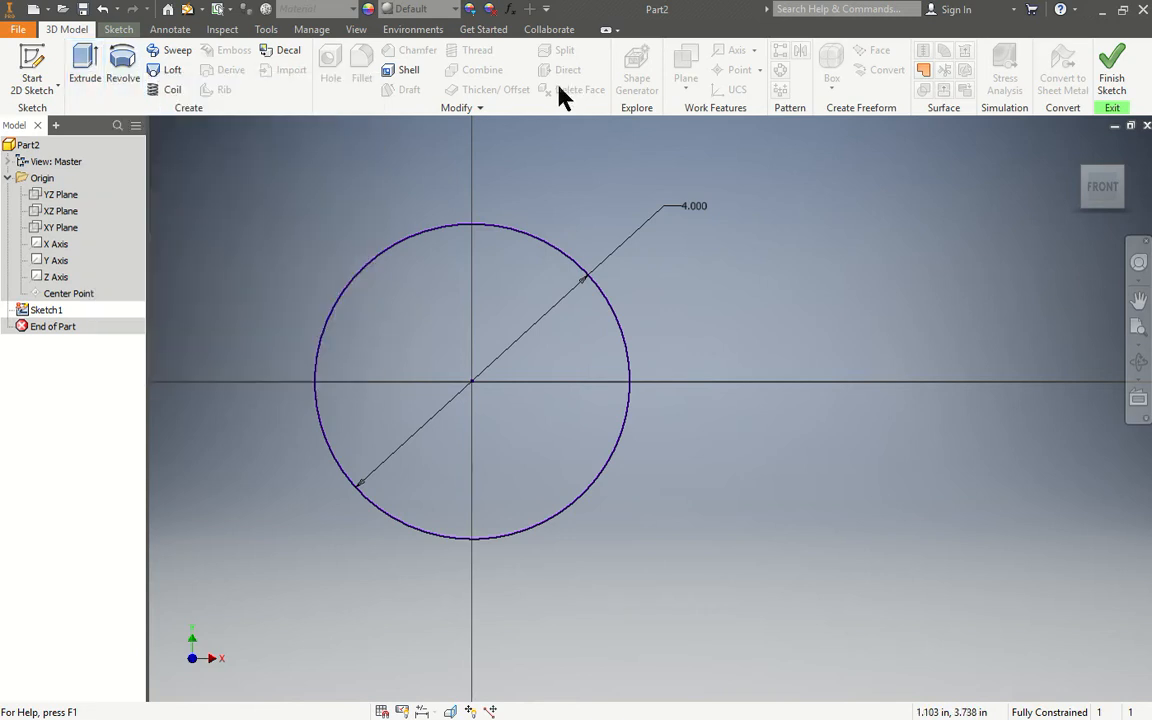
pyautogui.click(1113, 75)
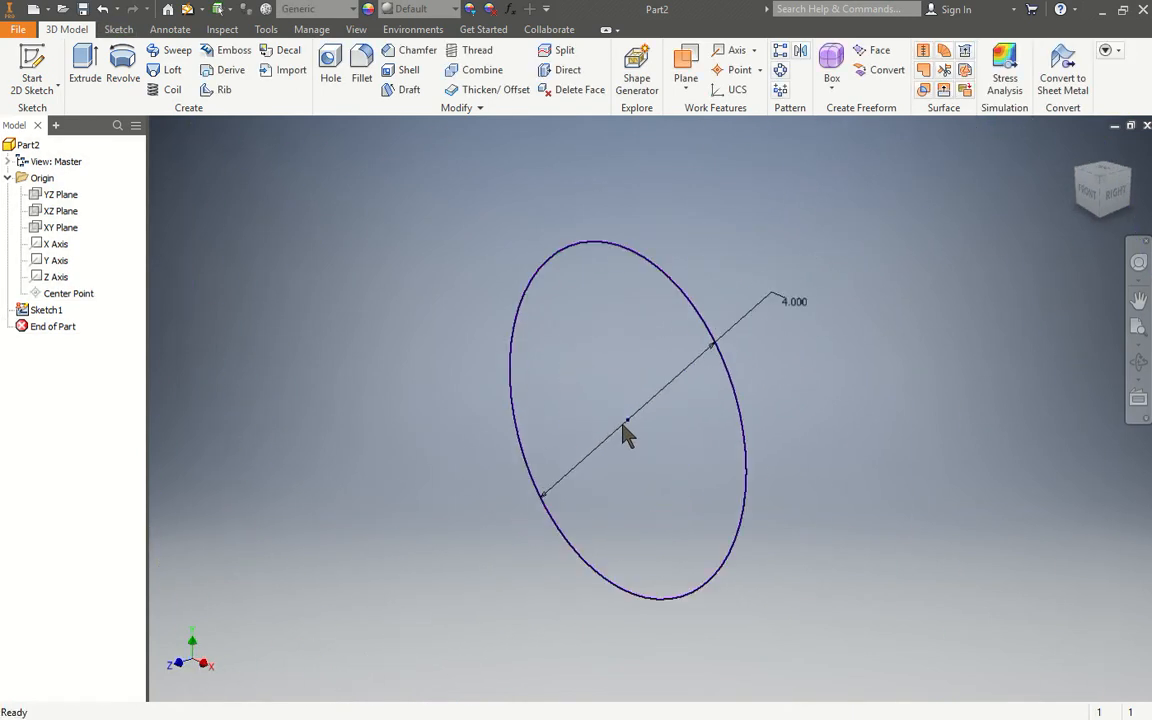
pyautogui.click(89, 59)
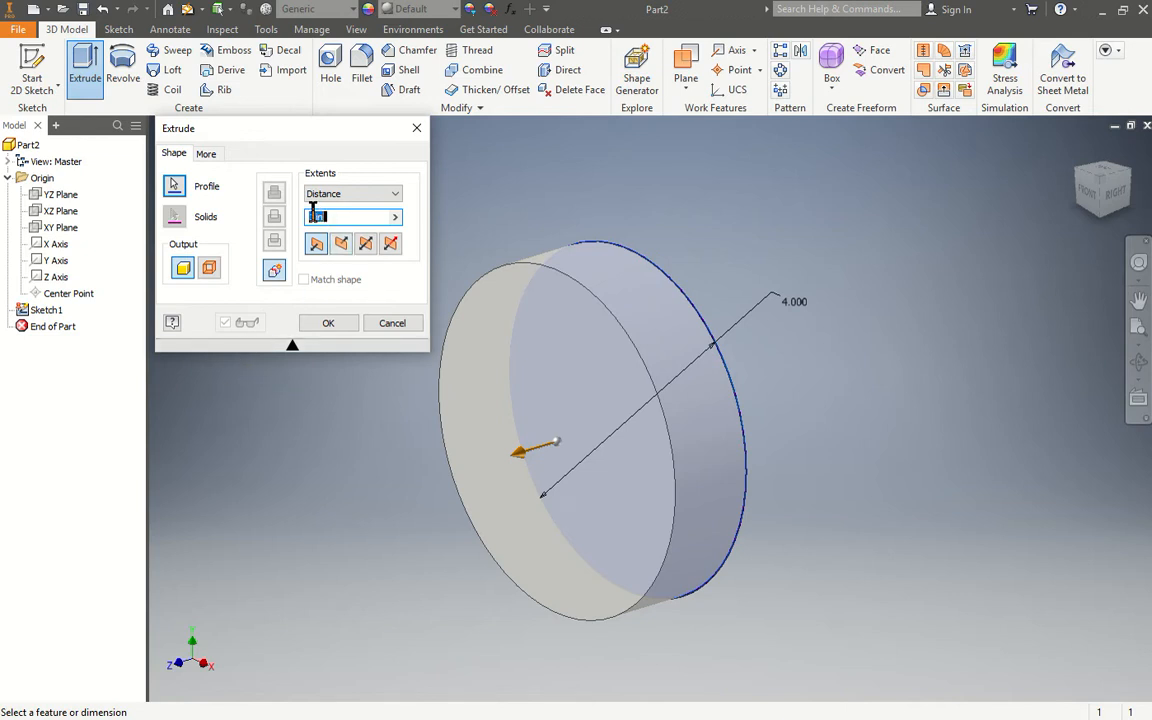
pyautogui.write('.475')
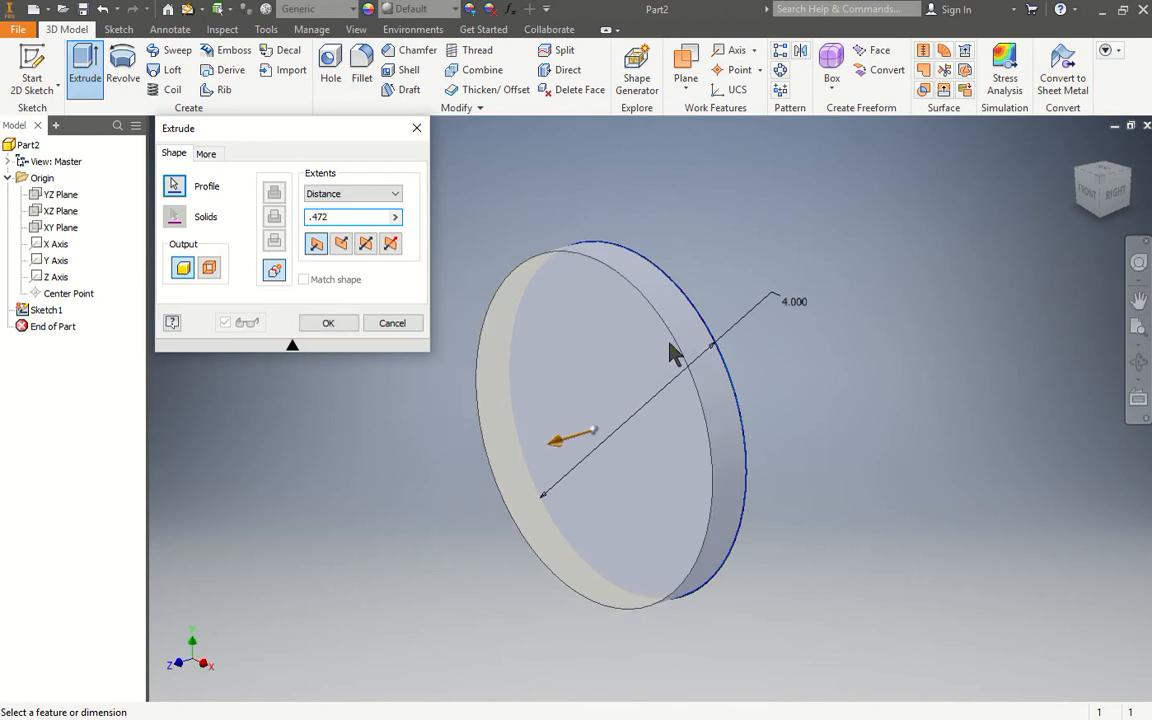
pyautogui.click(341, 257)
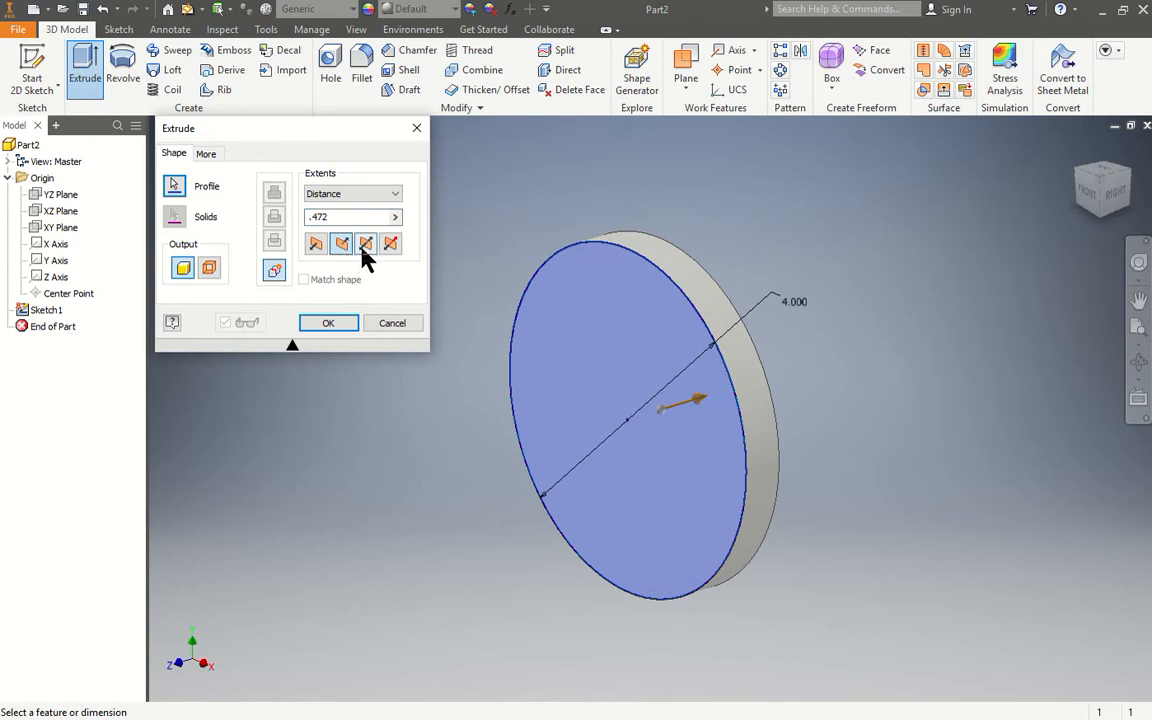
pyautogui.click(364, 246)
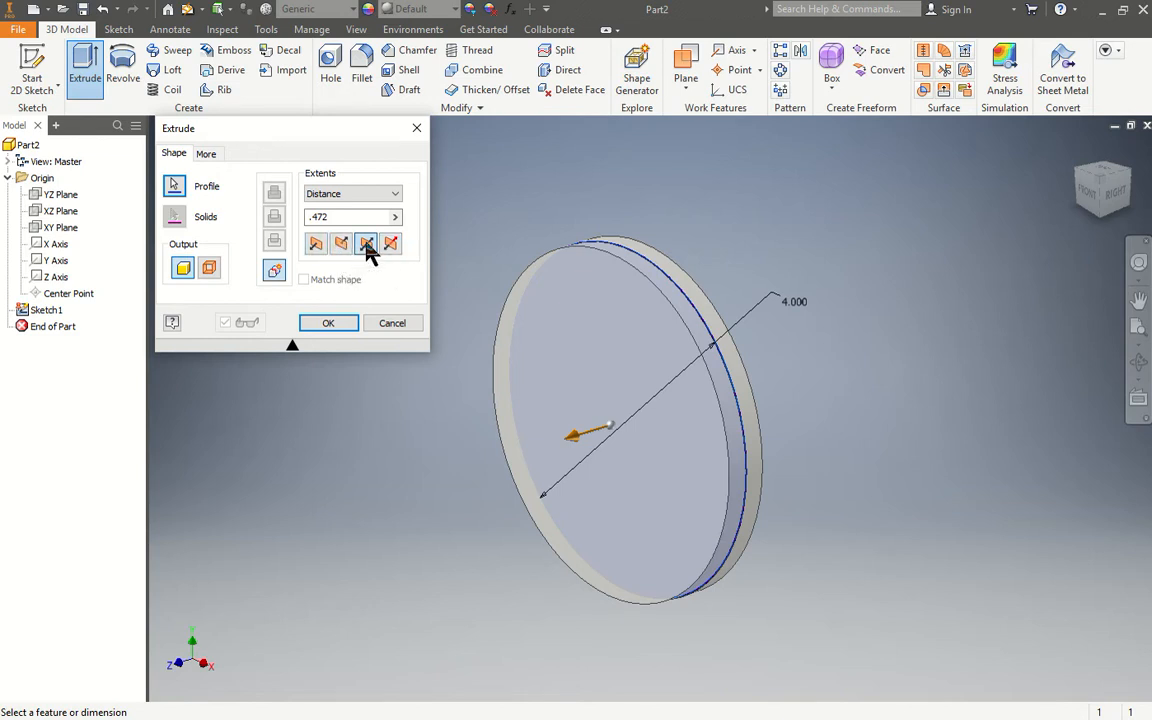
pyautogui.click(391, 245)
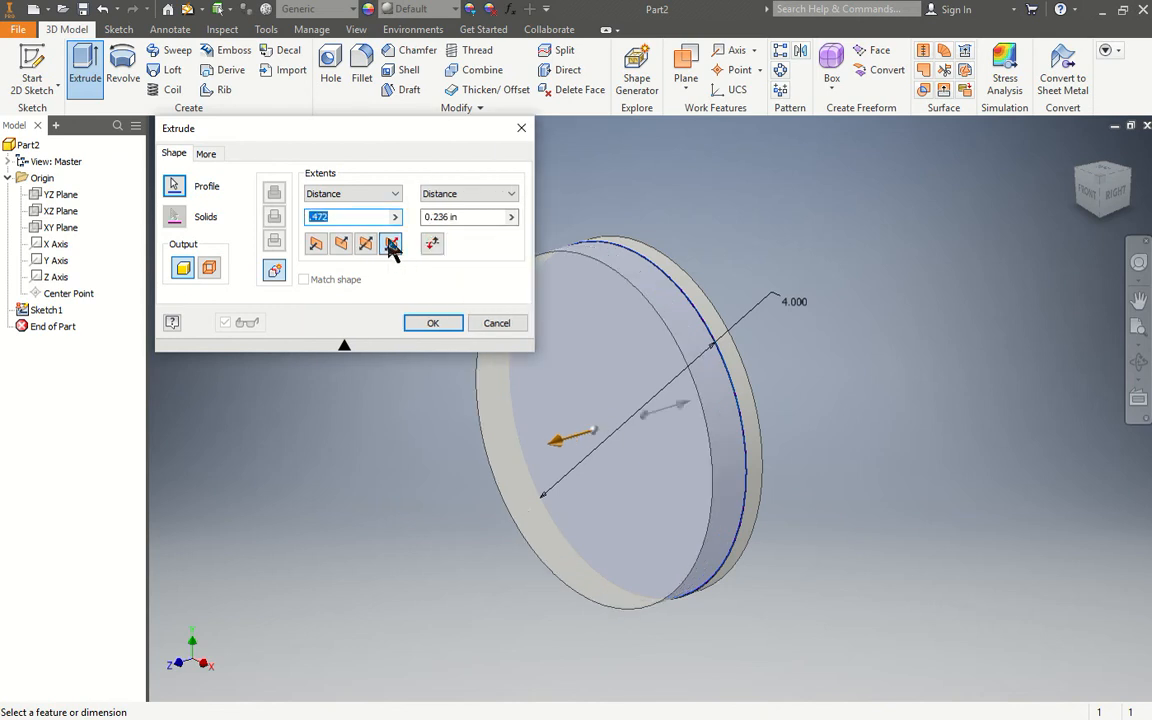
pyautogui.click(367, 247)
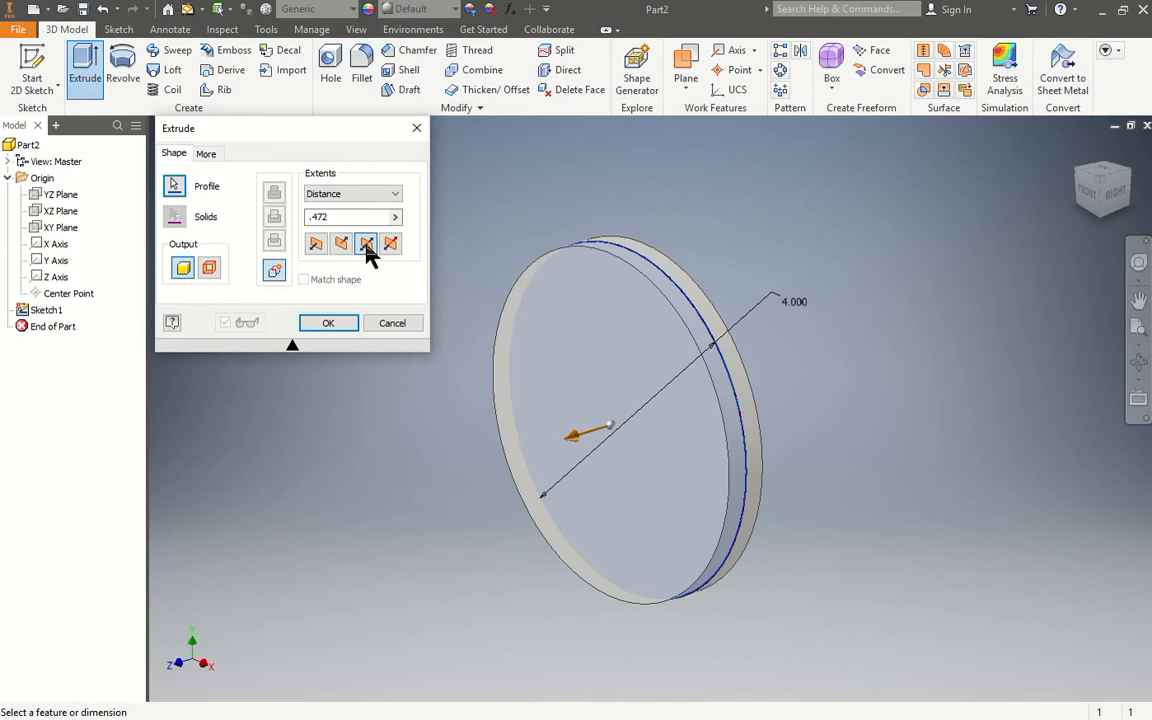
pyautogui.click(328, 323)
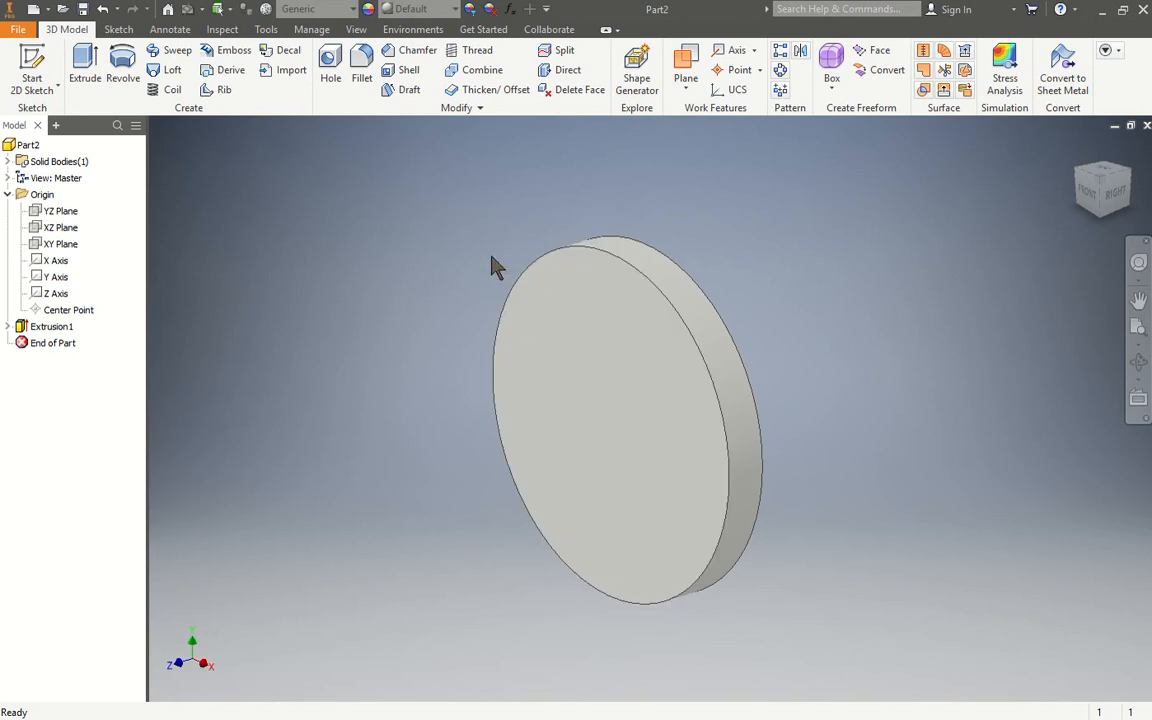
# Step: Start a 2D sketch on the disc's front circular face
pyautogui.click(58, 62)
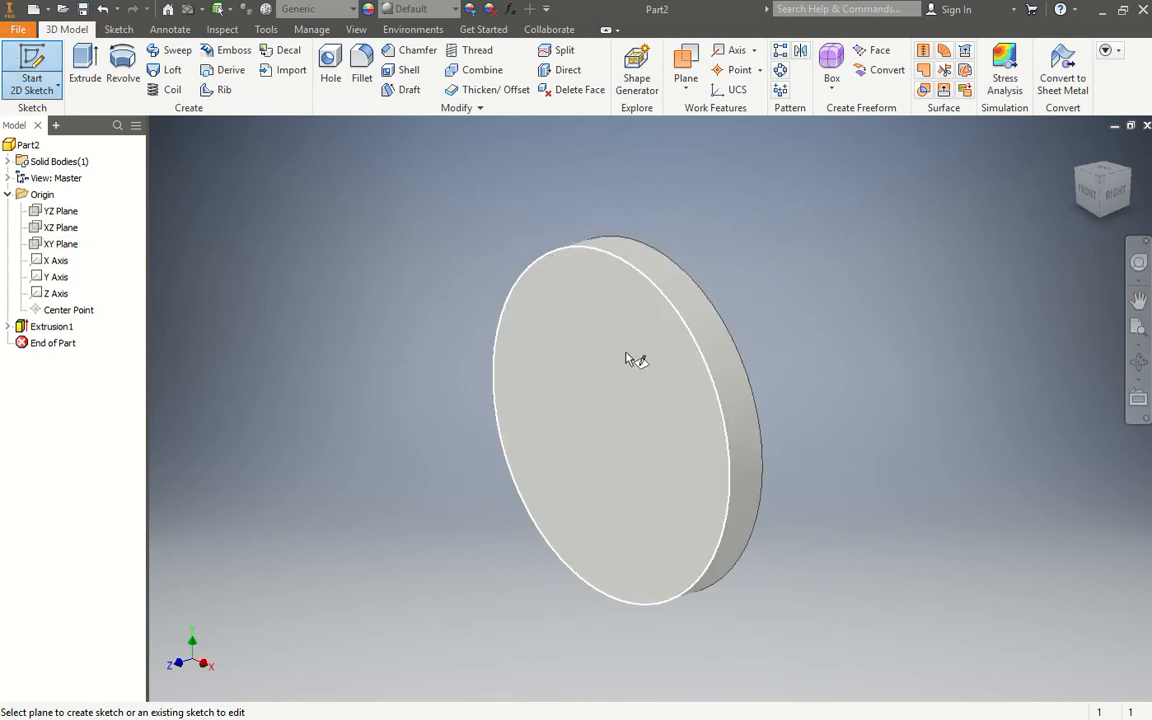
pyautogui.keyDown('shift'); pyautogui.moveTo(635, 373); pyautogui.dragTo(450, 383, button='middle'); pyautogui.keyUp('shift')
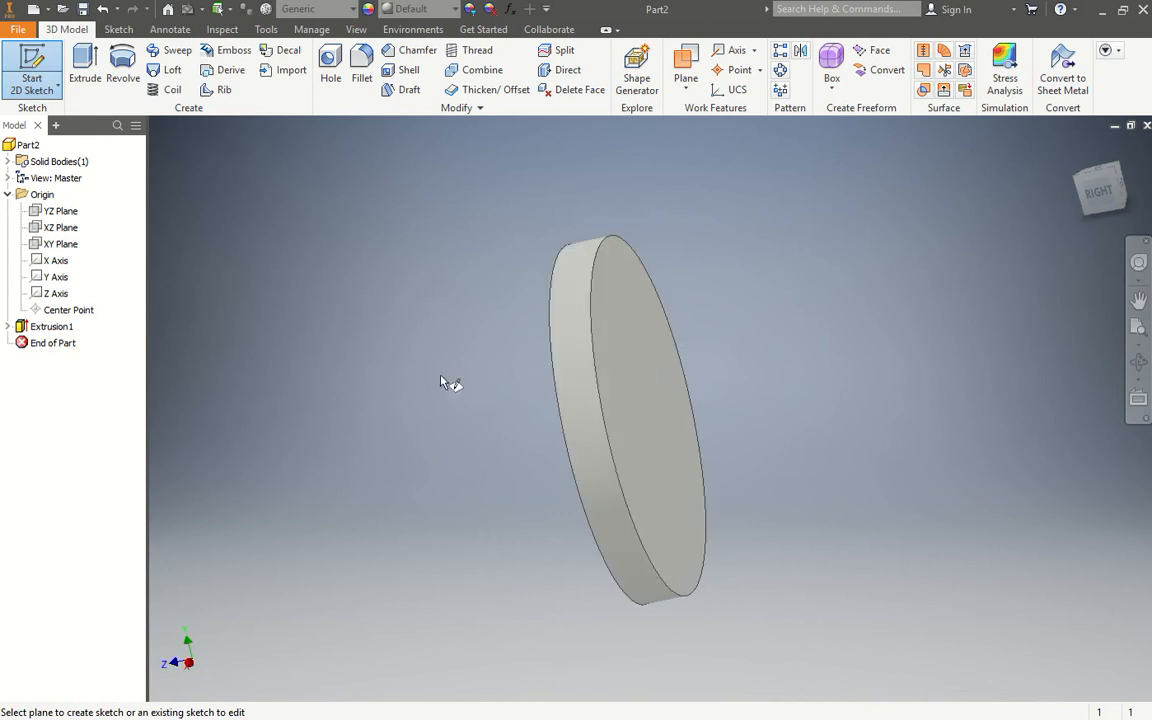
pyautogui.keyDown('shift'); pyautogui.moveTo(355, 404); pyautogui.dragTo(476, 391, button='middle'); pyautogui.keyUp('shift')
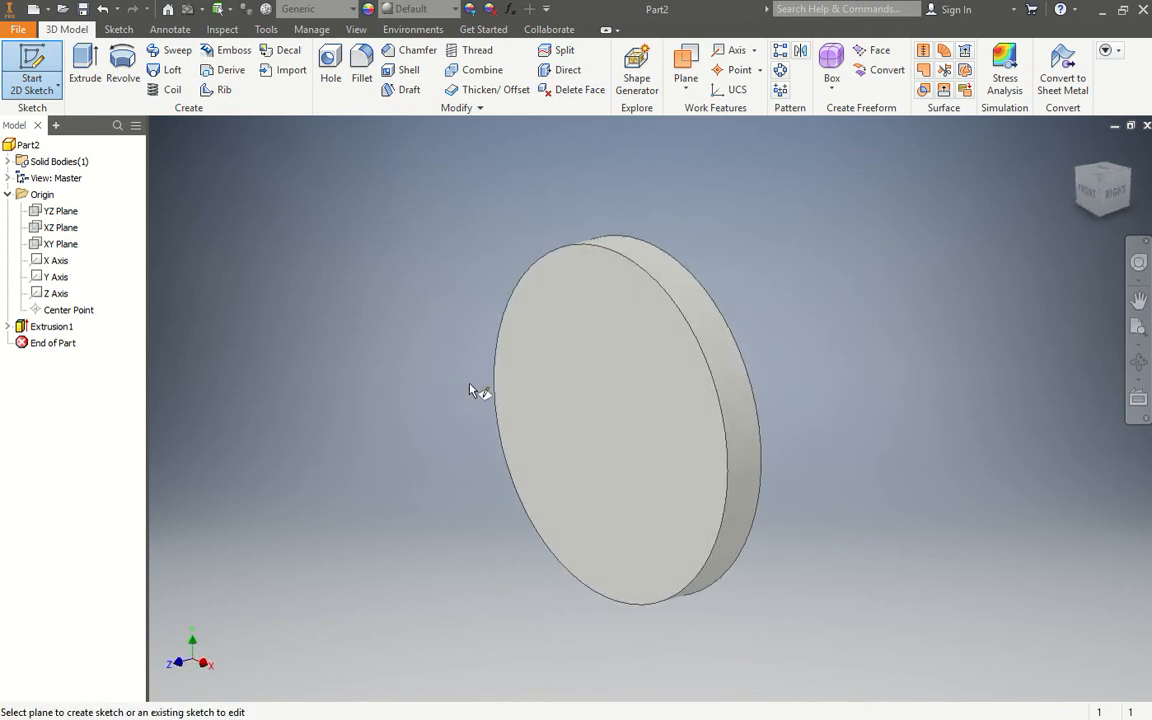
pyautogui.click(624, 390)
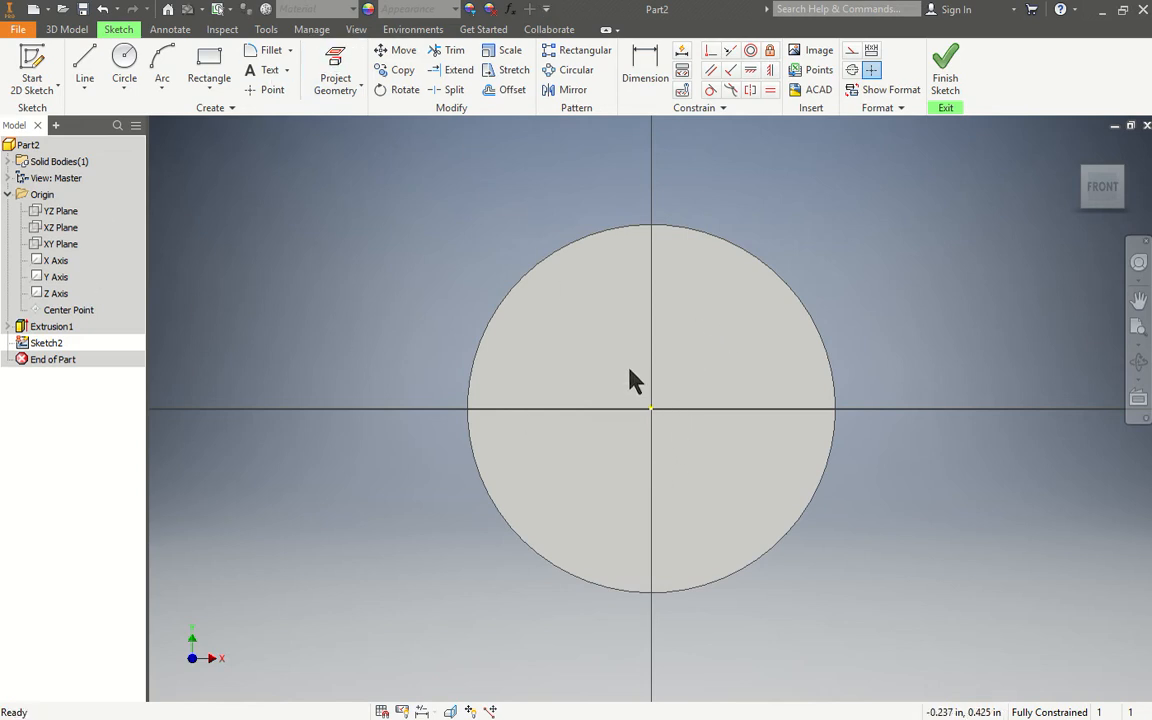
# Step: Draw a horizontal line from edge to edge across the disc, about 0.87 in above its centre
pyautogui.click(85, 63)
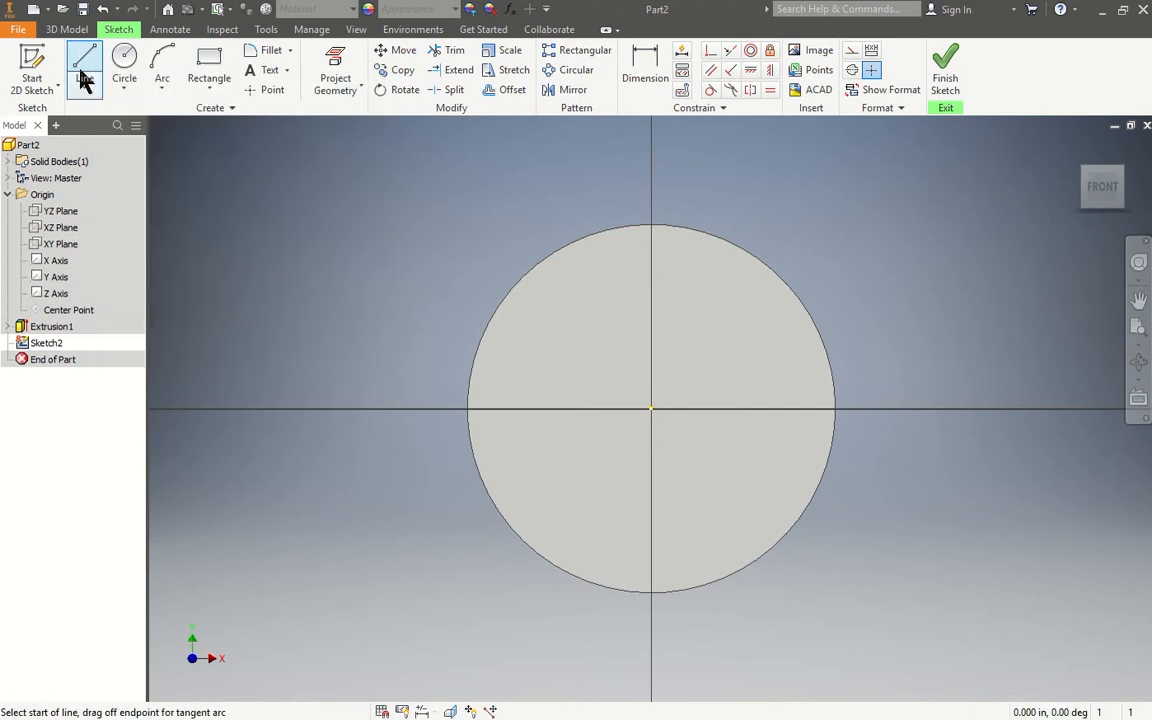
pyautogui.click(486, 329)
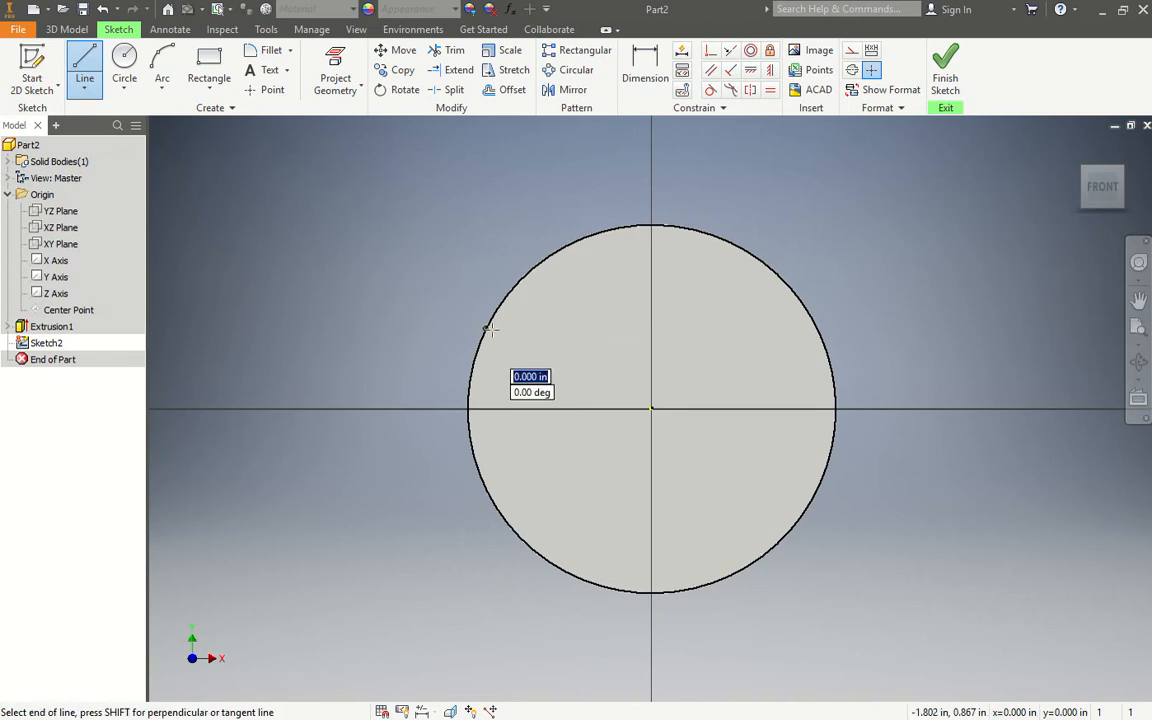
pyautogui.doubleClick(818, 329)
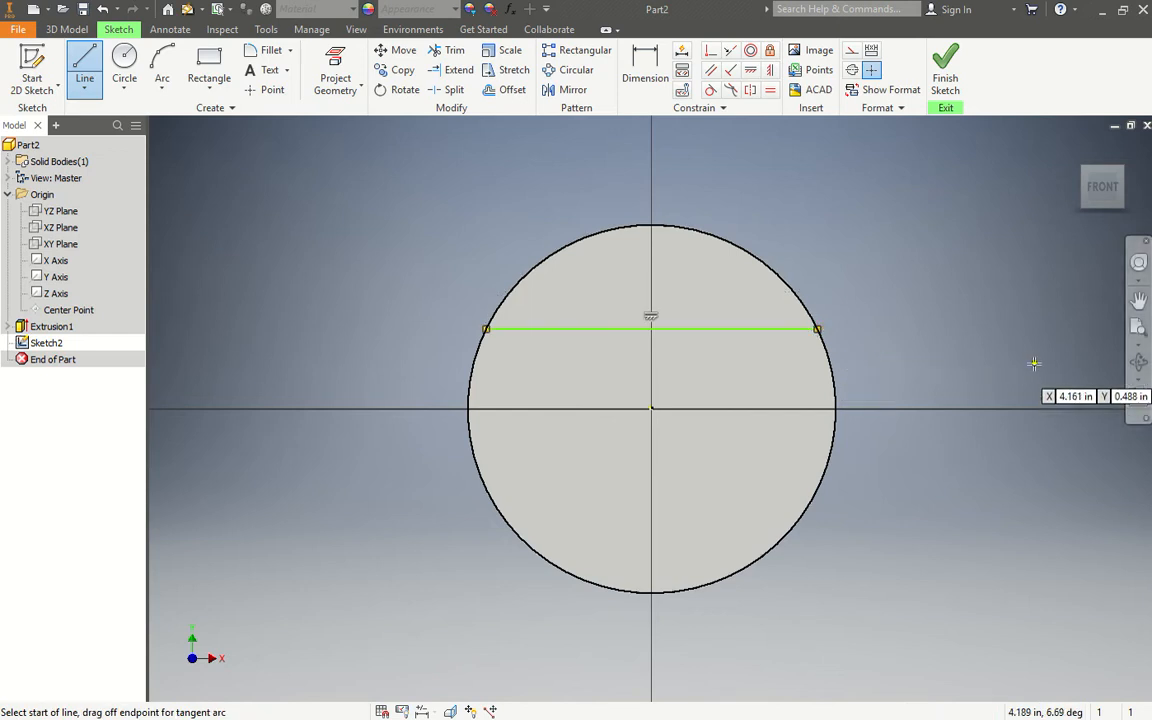
pyautogui.click(477, 462)
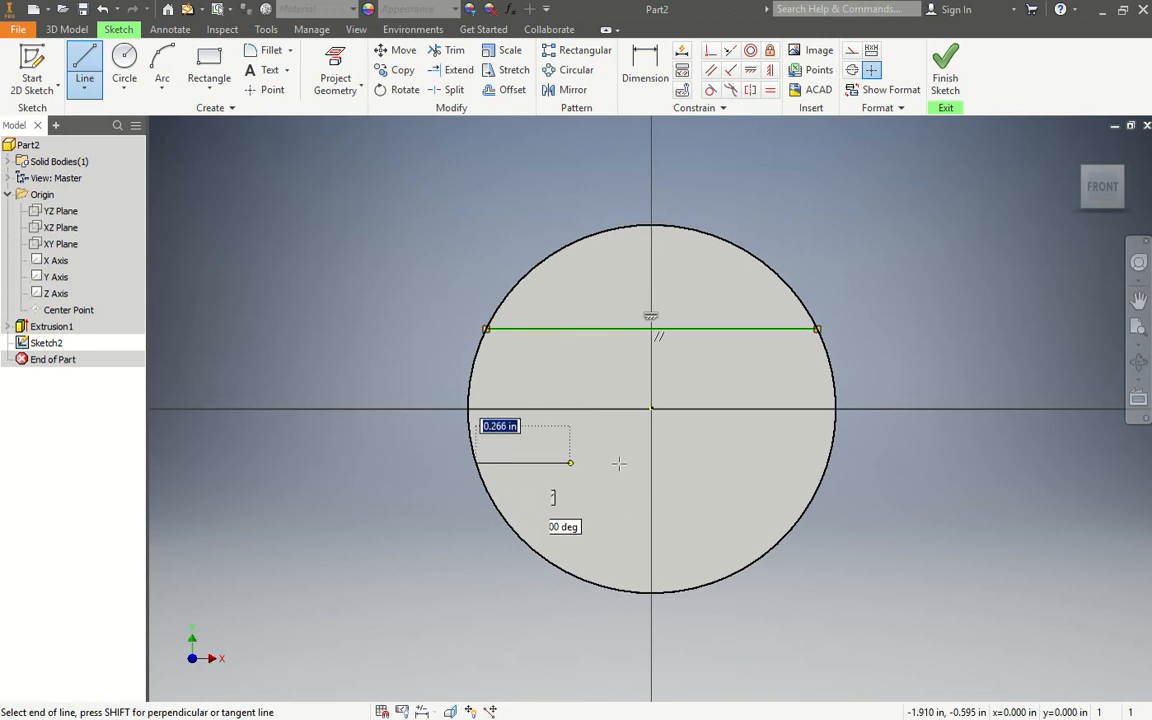
pyautogui.click(771, 459)
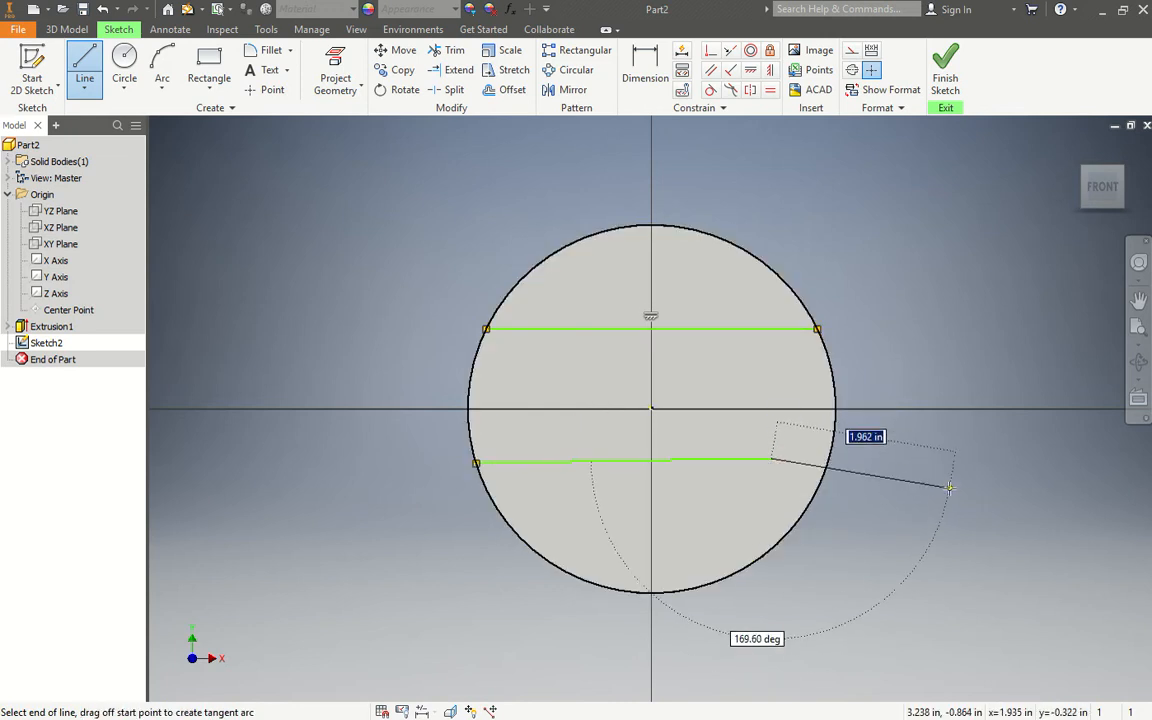
pyautogui.press('Escape')
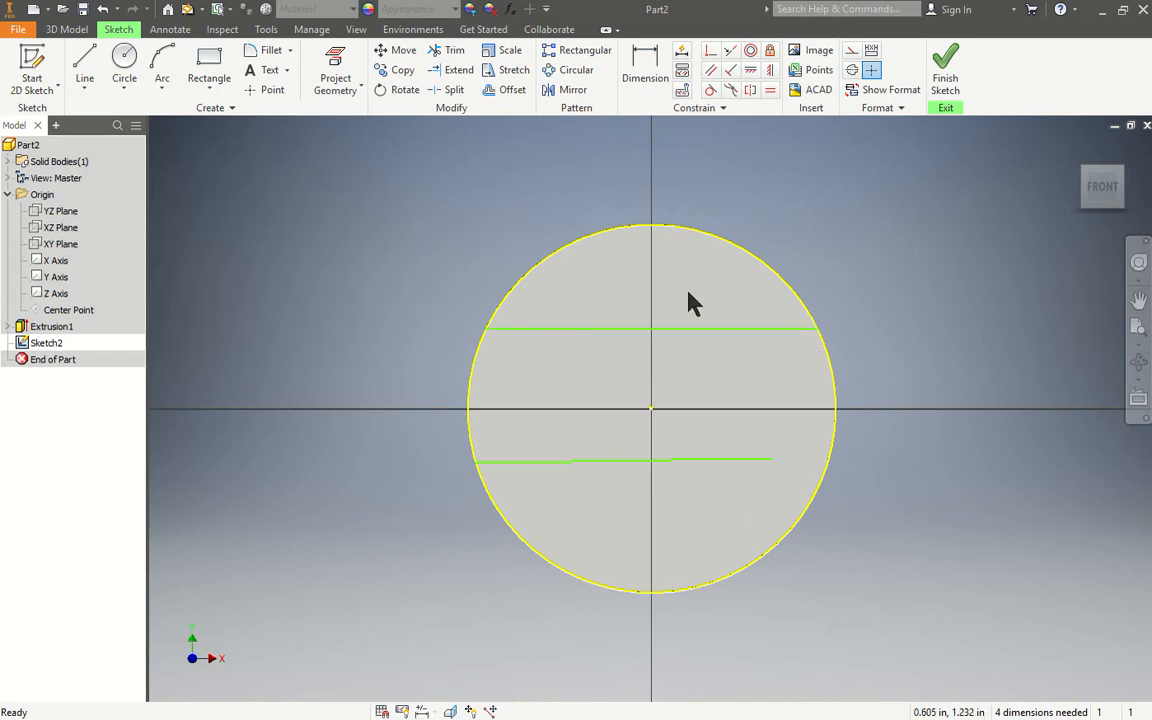
pyautogui.click(541, 266)
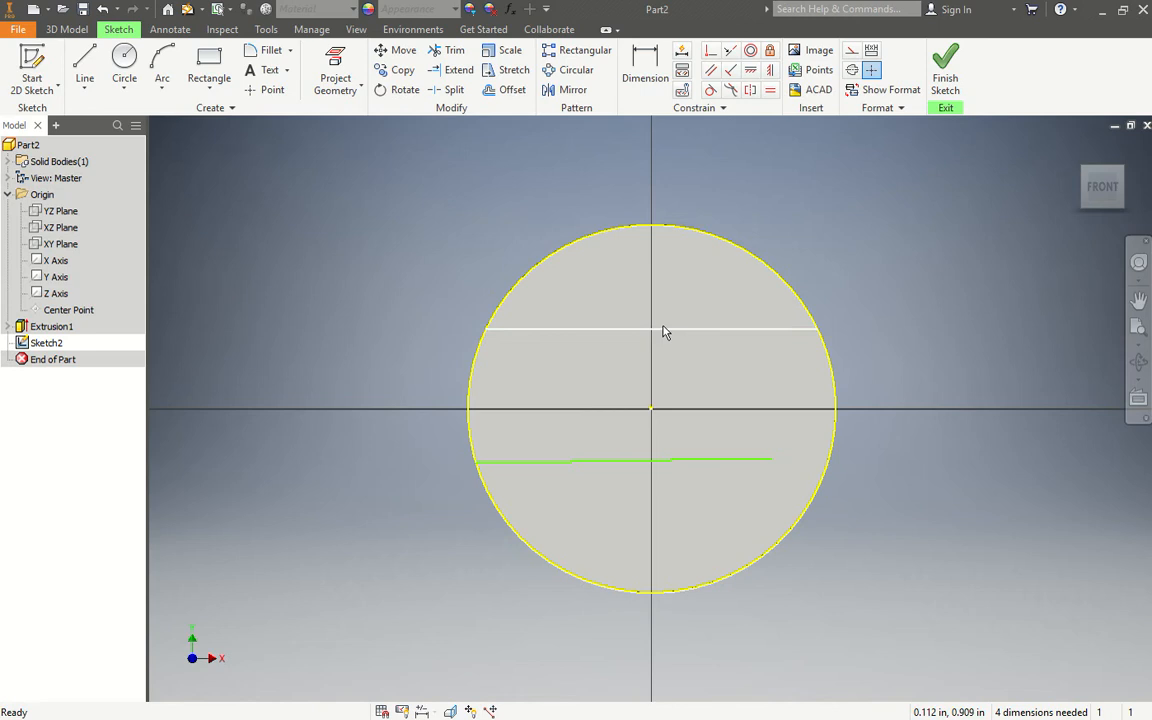
pyautogui.click(753, 465)
pyautogui.press('Delete')
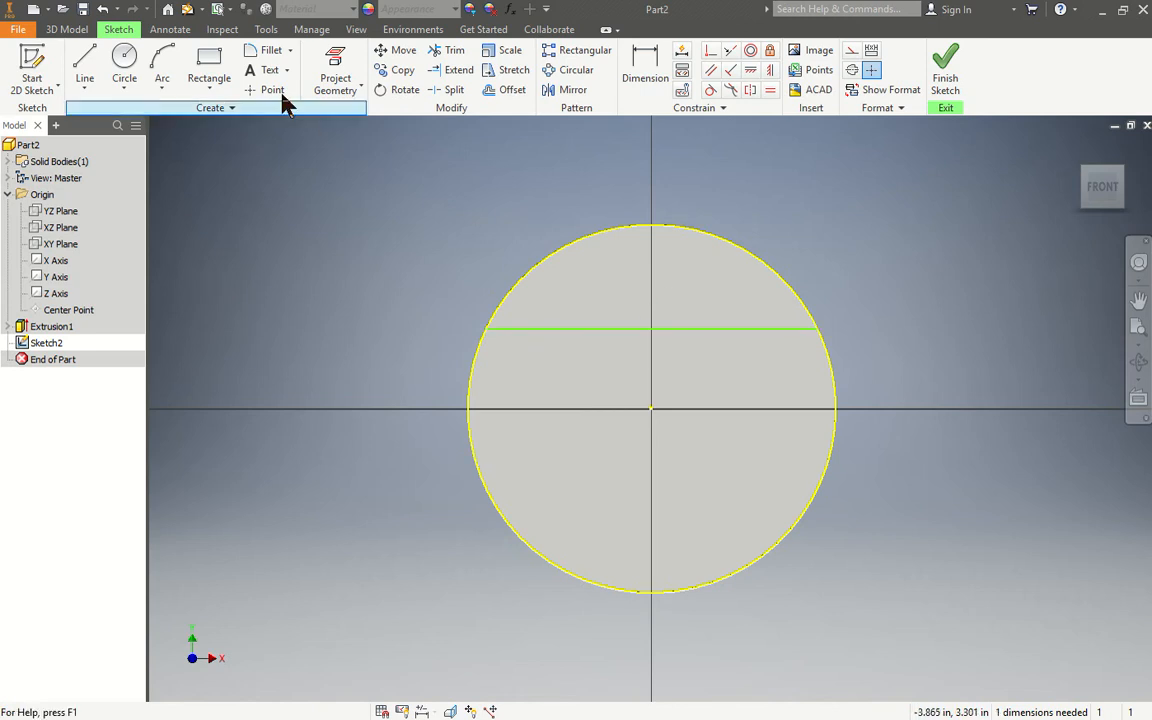
# Step: Draw a second, nearly horizontal line from edge to edge across the disc, starting about 0.65 in below its centre
pyautogui.click(85, 70)
pyautogui.click(477, 467)
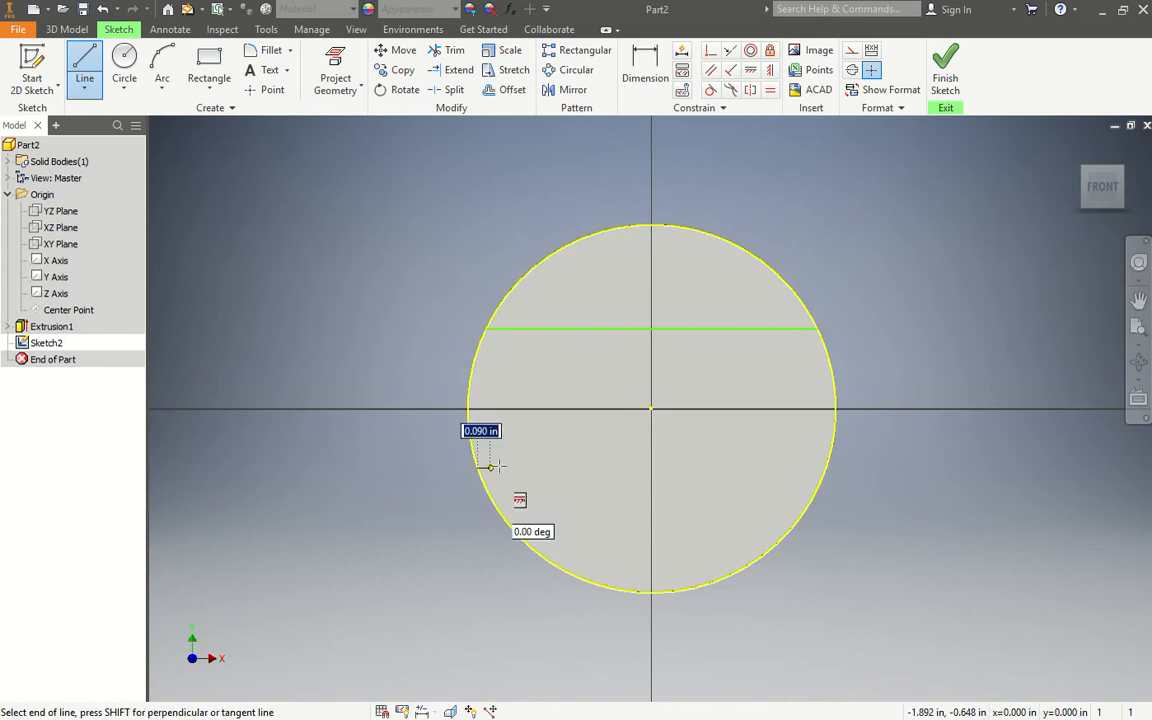
pyautogui.click(827, 462)
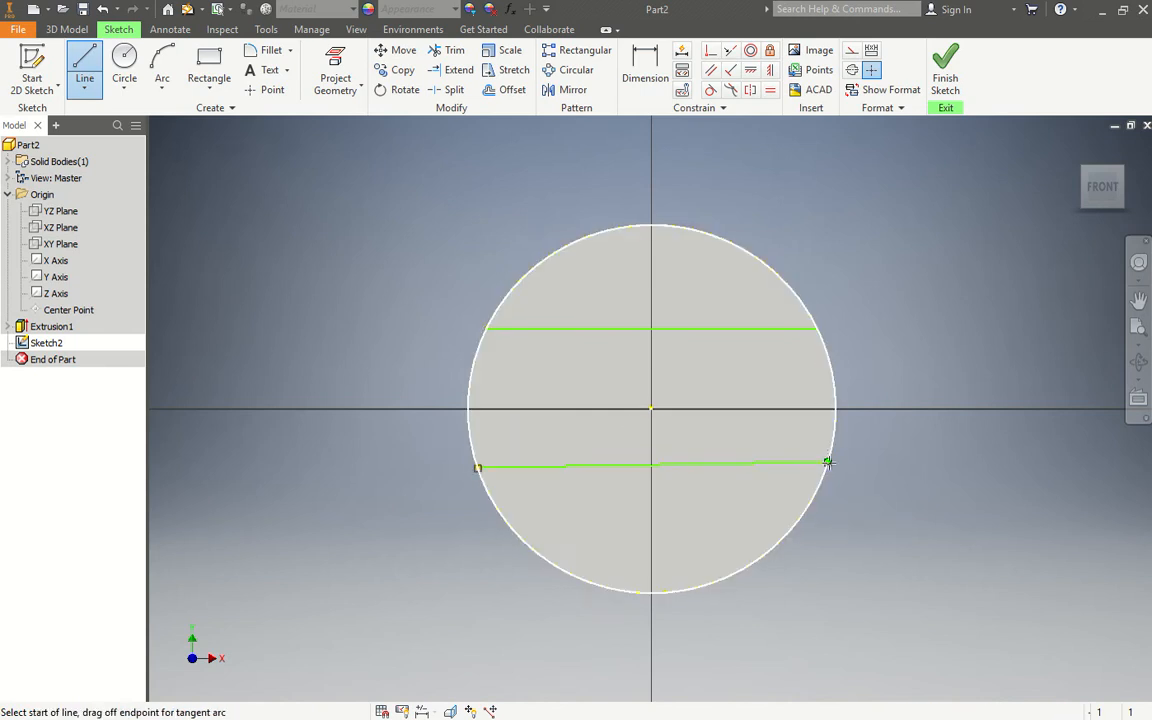
# Step: Constrain the lower line across the disc to horizontal and try the same constraint on the upper line
pyautogui.press('Escape')
pyautogui.scroll(3, 680, 498)
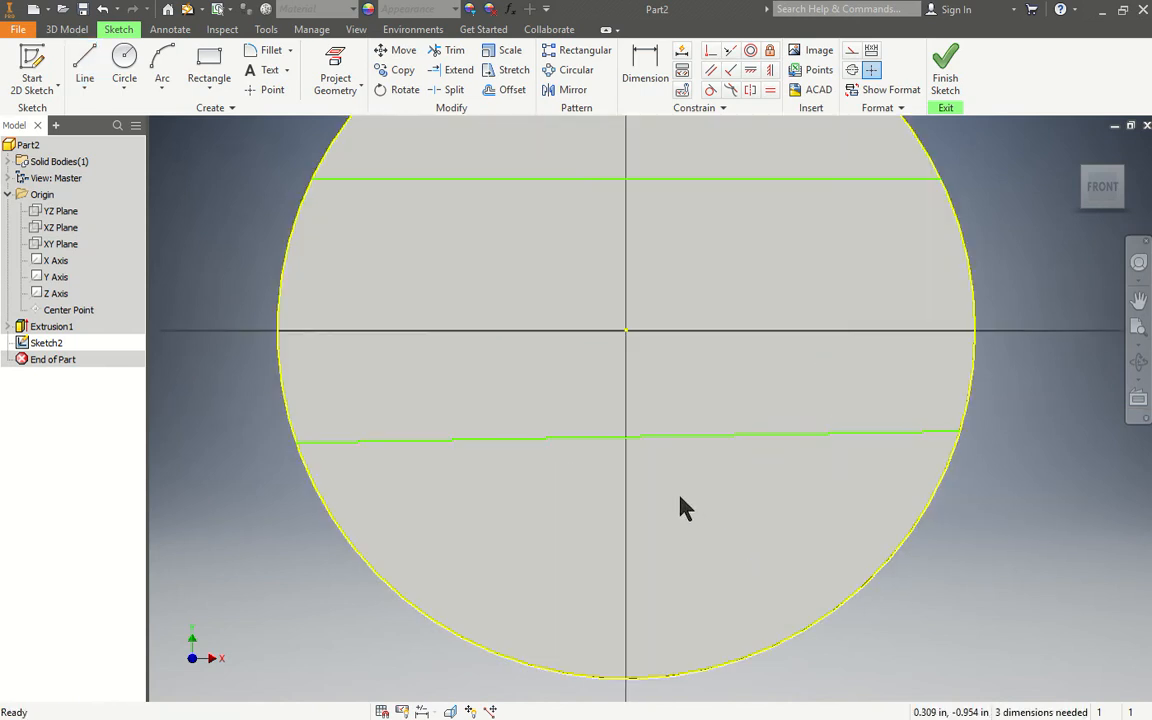
pyautogui.scroll(-3, 680, 498)
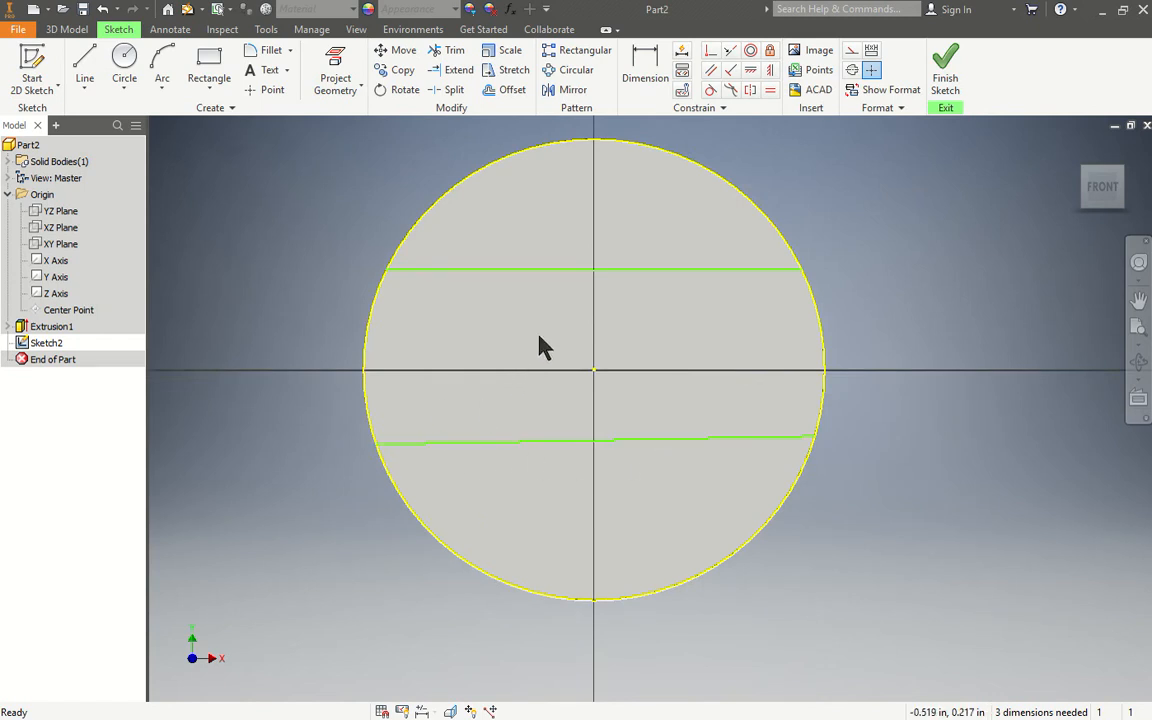
pyautogui.click(757, 77)
pyautogui.click(690, 443)
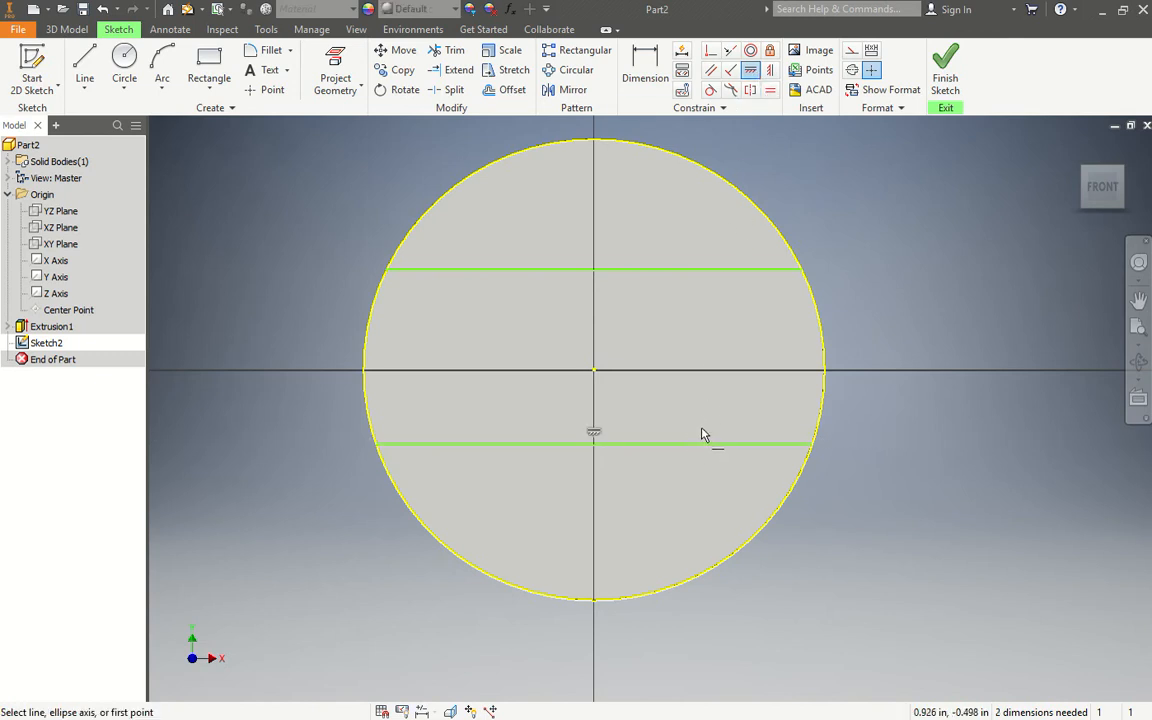
pyautogui.click(712, 272)
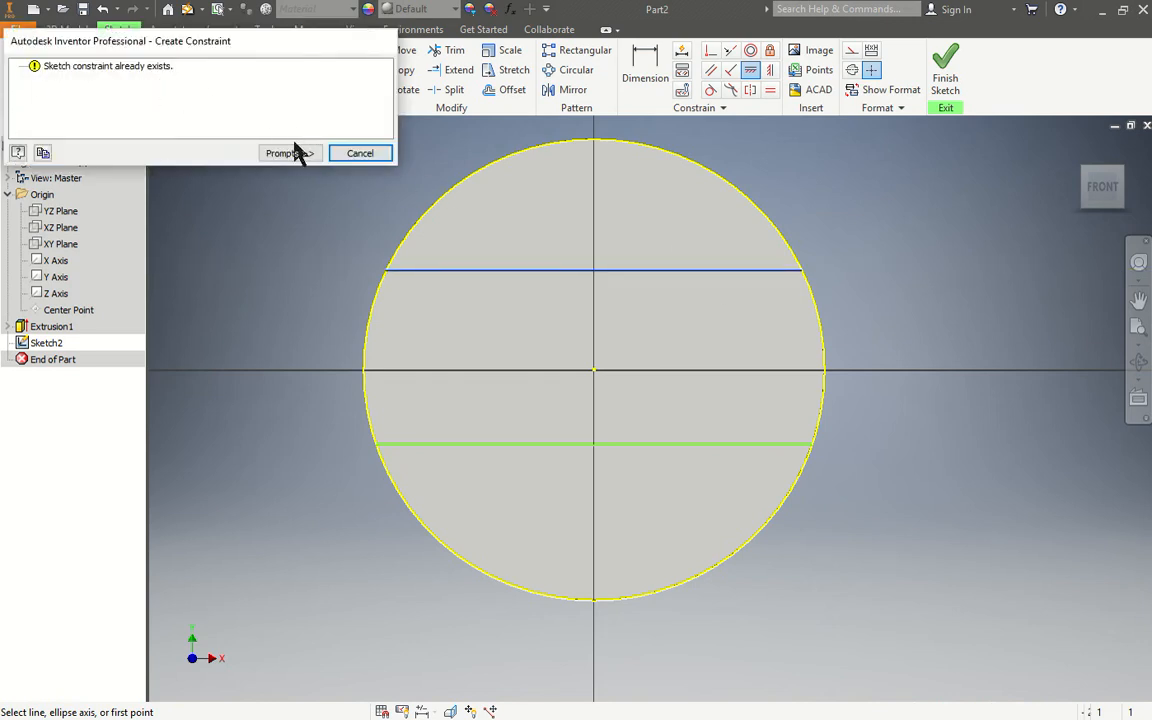
pyautogui.click(341, 155)
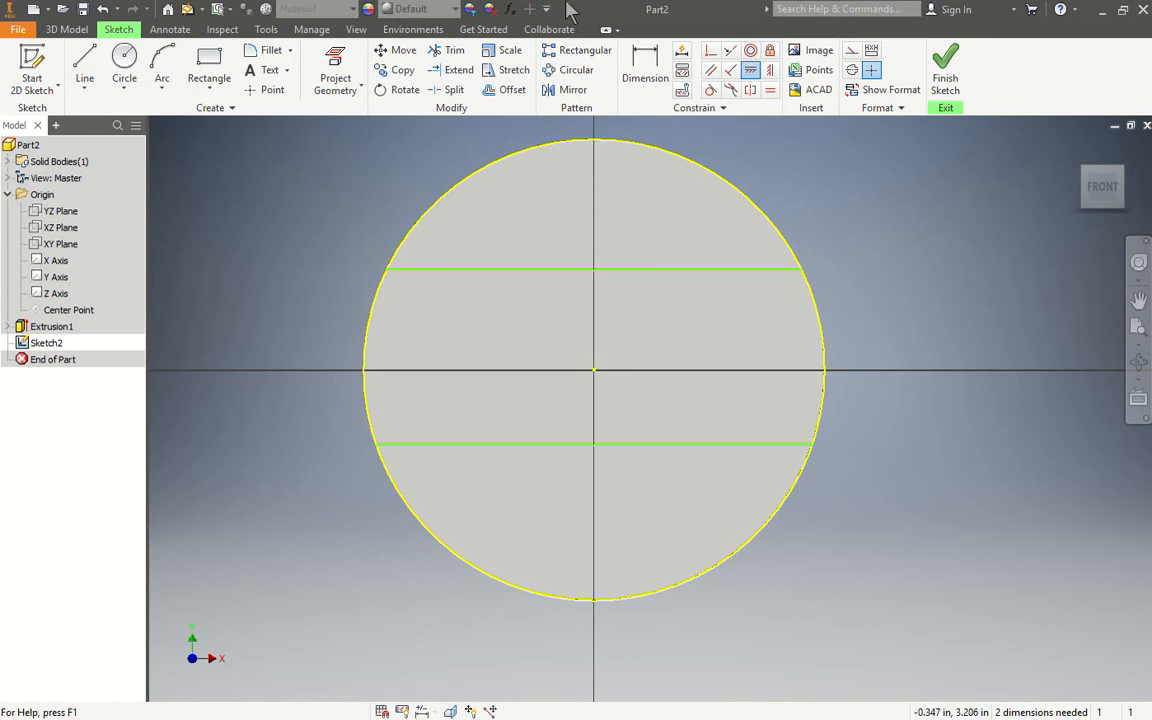
# Step: Apply an equal constraint between the upper and lower lines across the disc
pyautogui.click(771, 92)
pyautogui.click(649, 270)
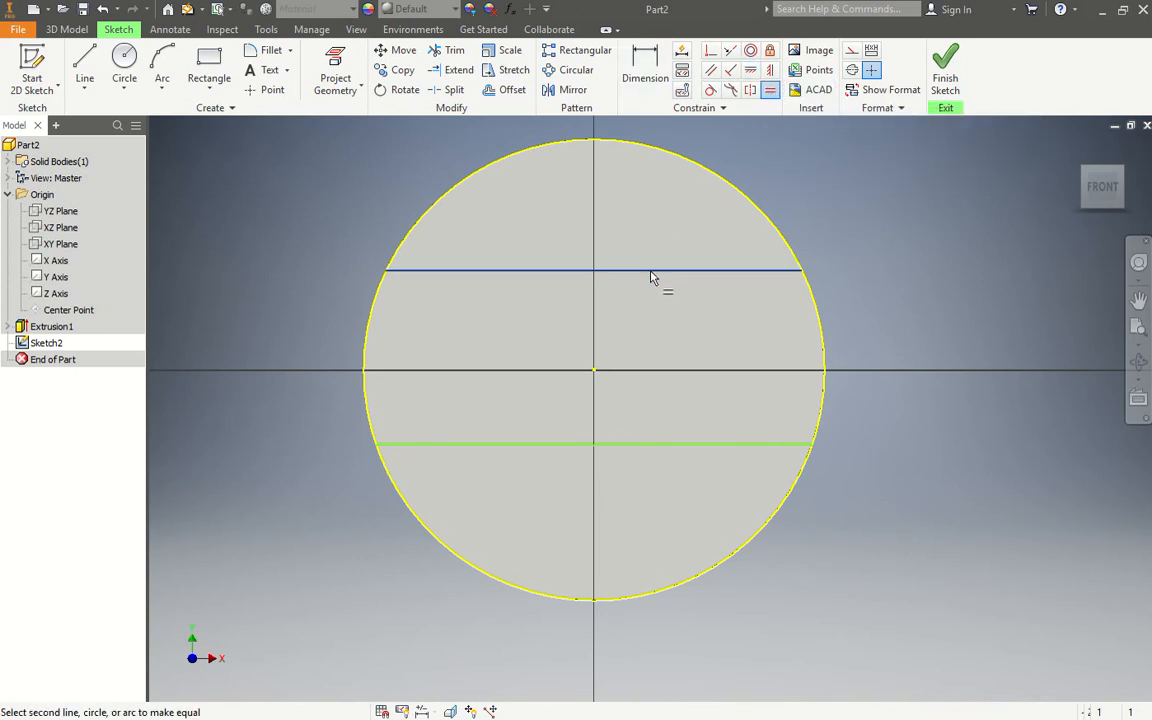
pyautogui.click(689, 444)
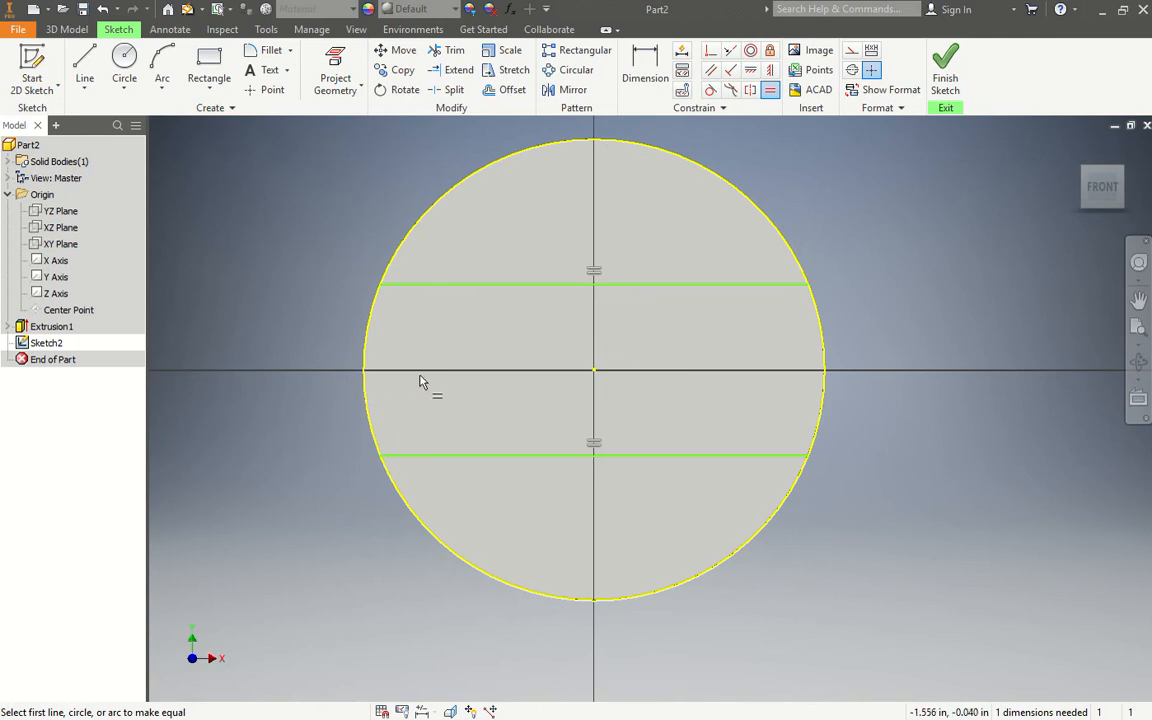
# Step: Dimension the distance between the two horizontal lines and set it to 0.472 in
pyautogui.click(646, 72)
pyautogui.click(727, 287)
pyautogui.click(714, 456)
pyautogui.click(889, 362)
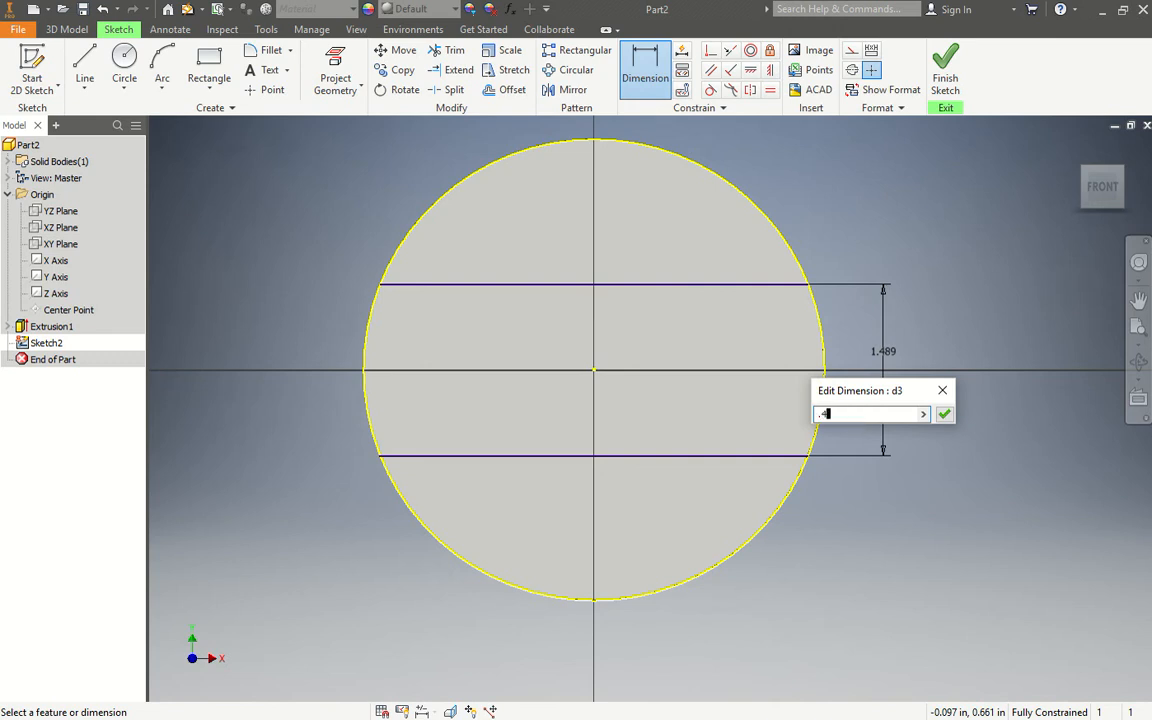
pyautogui.press('Return')
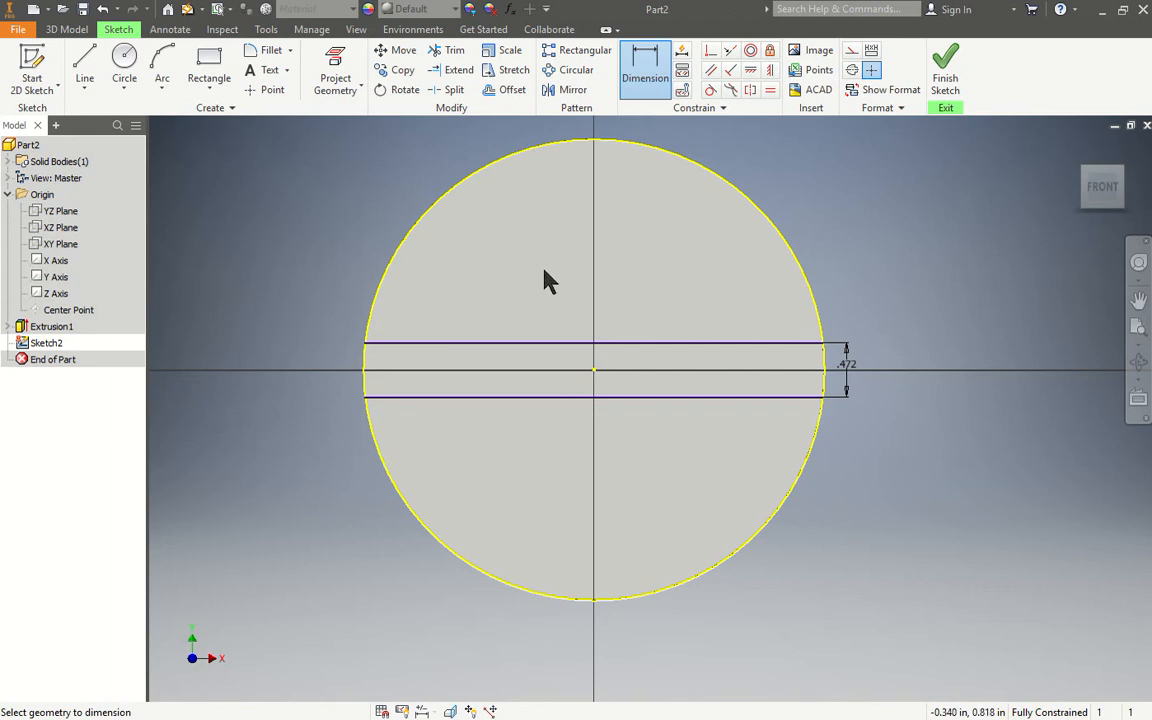
# Step: Draw two more lines from edge to edge across the disc, about 0.67 in above and below its centre
pyautogui.click(84, 68)
pyautogui.click(378, 292)
pyautogui.doubleClick(811, 292)
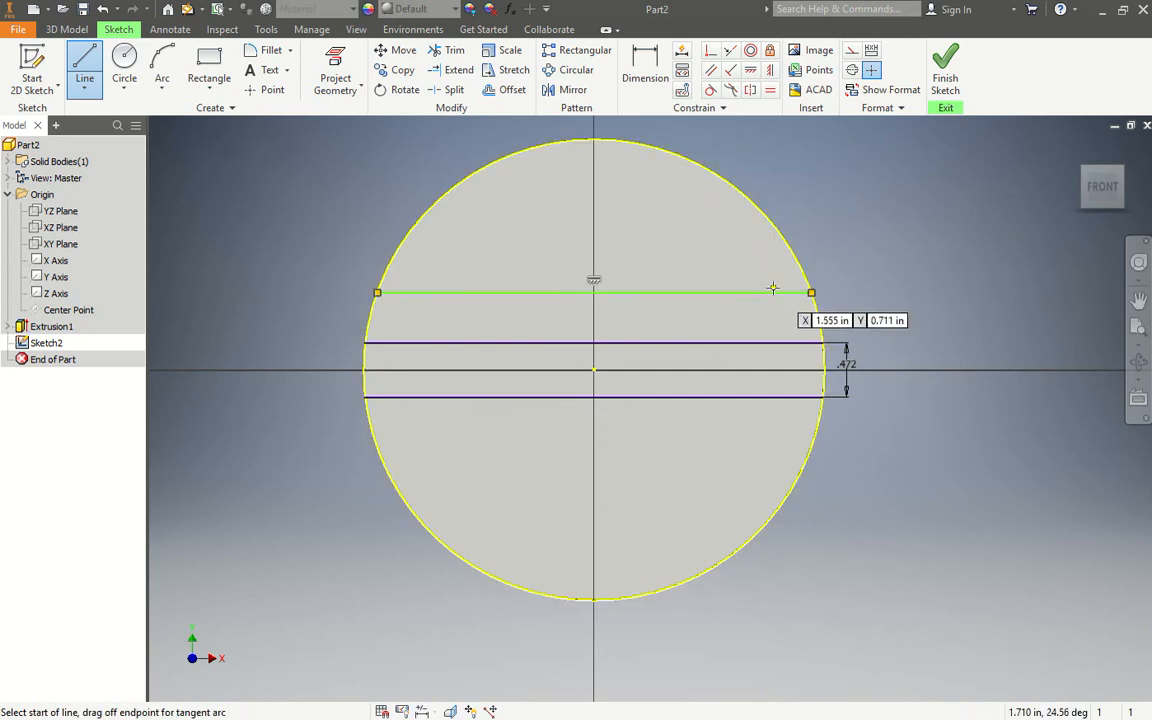
pyautogui.click(375, 449)
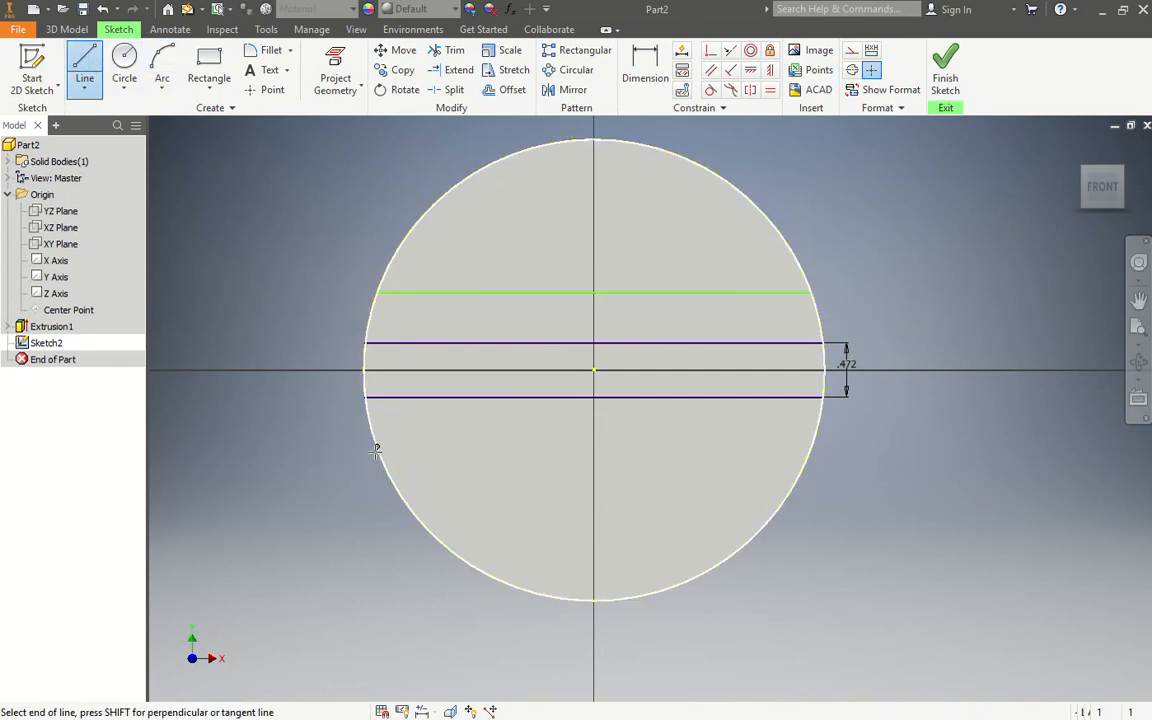
pyautogui.click(797, 441)
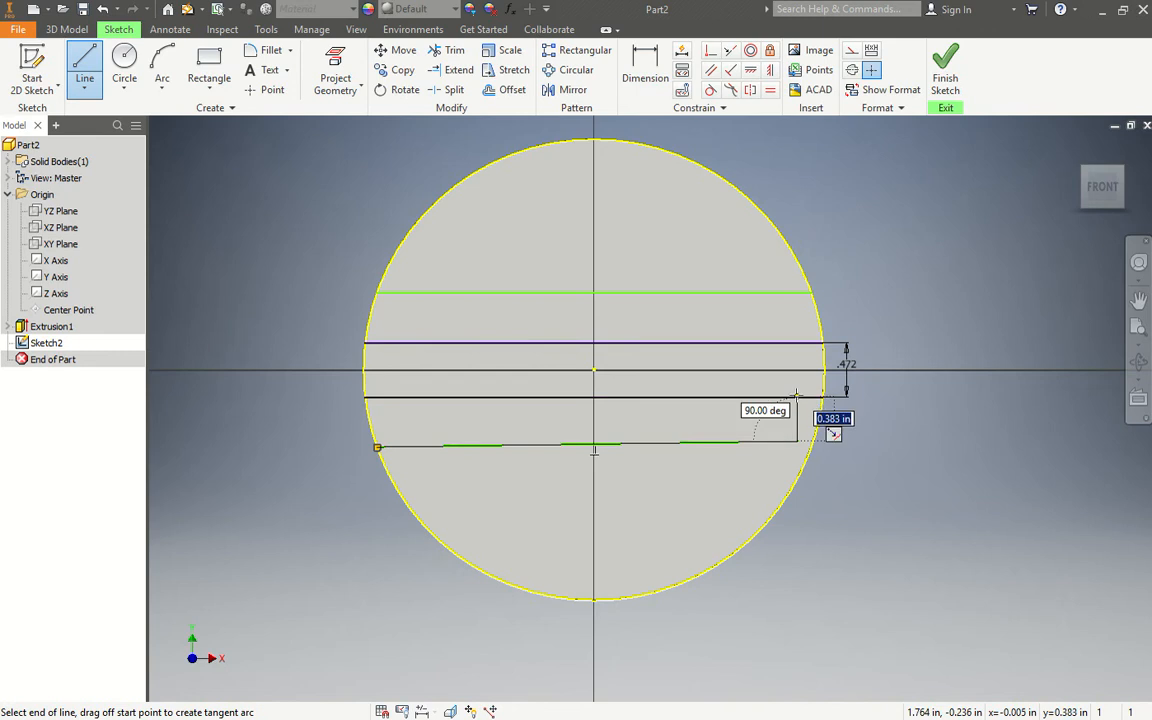
pyautogui.press('Escape')
# Step: Apply an equal constraint between the two new outer lines
pyautogui.click(768, 91)
pyautogui.click(681, 293)
pyautogui.click(680, 446)
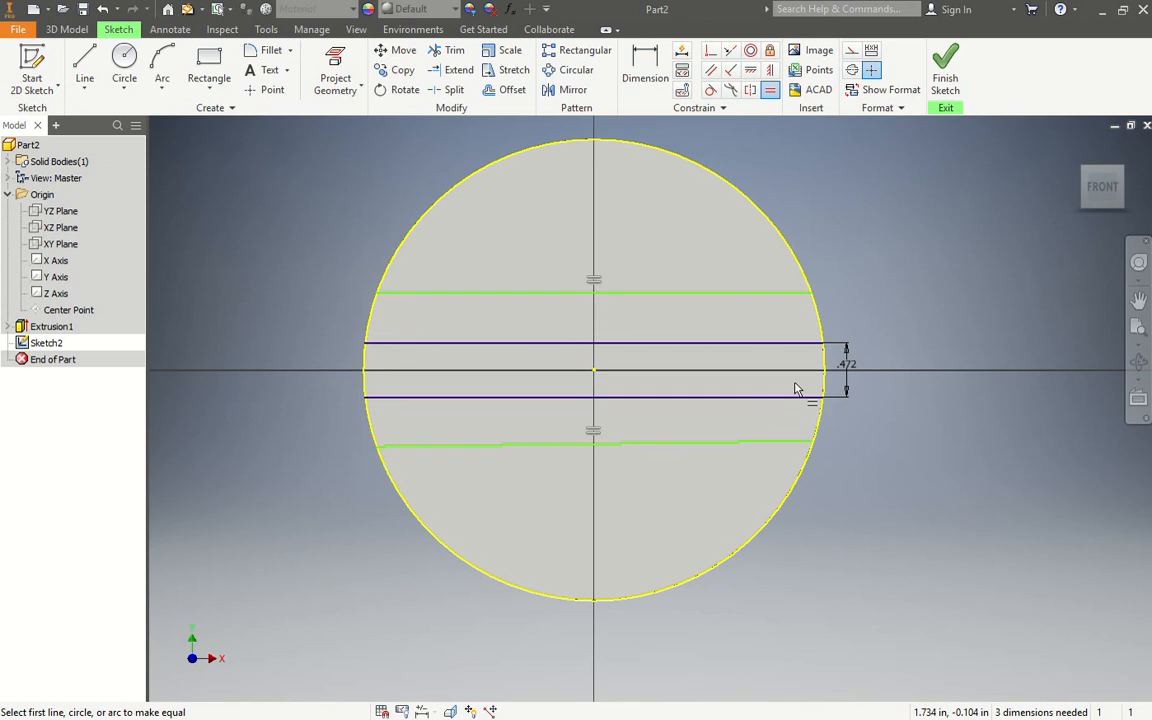
# Step: Dimension between the two outer lines and set the value to 2
pyautogui.click(665, 96)
pyautogui.click(694, 293)
pyautogui.click(707, 442)
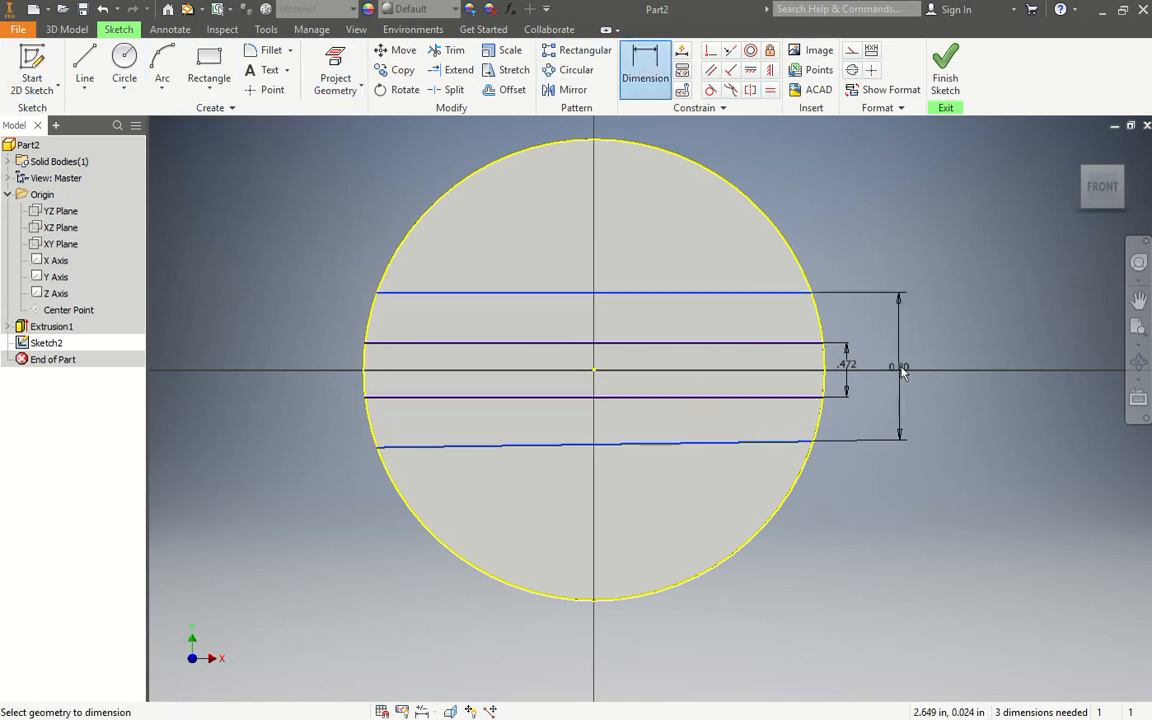
pyautogui.click(911, 362)
pyautogui.write('2')
pyautogui.press('Return')
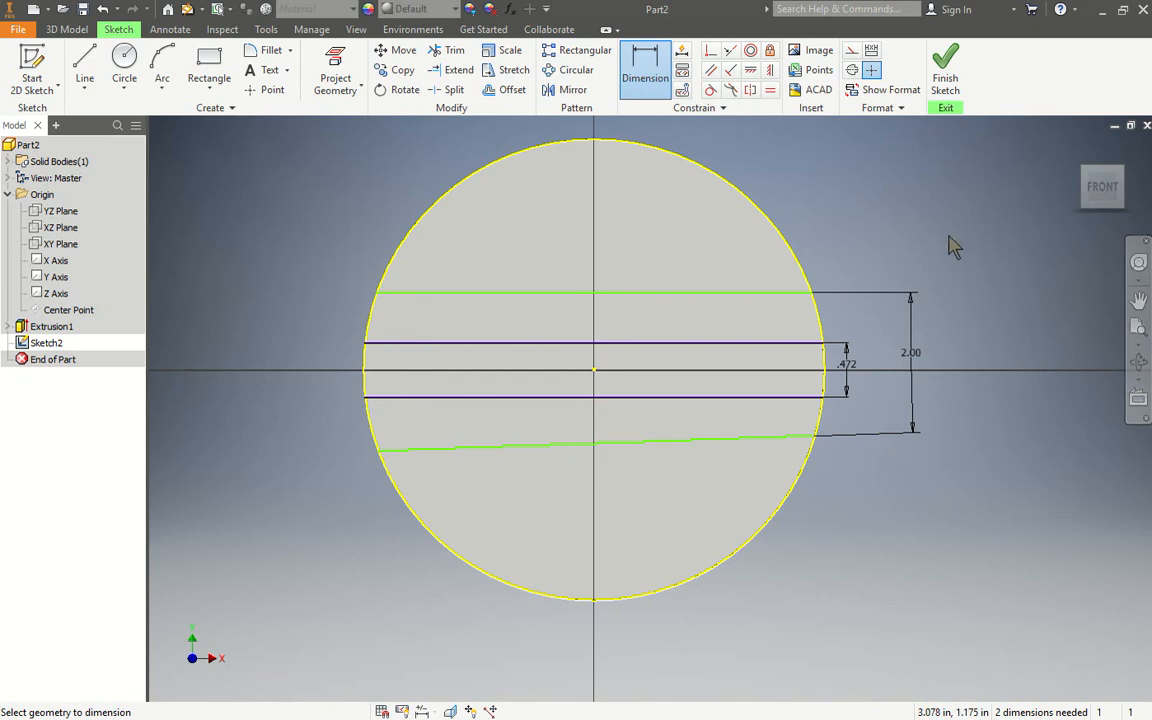
# Step: Open the dimension of 2 between the outer lines for checking and undo that dimension
pyautogui.doubleClick(912, 356)
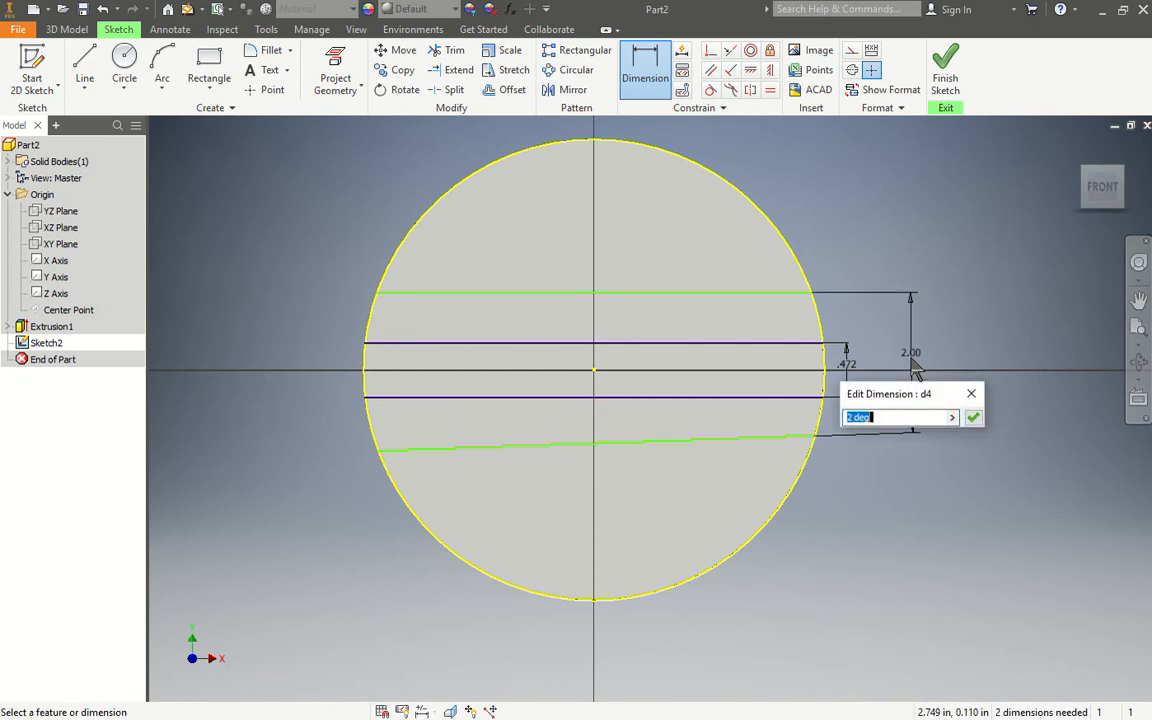
pyautogui.press('Escape')
pyautogui.press('Escape')
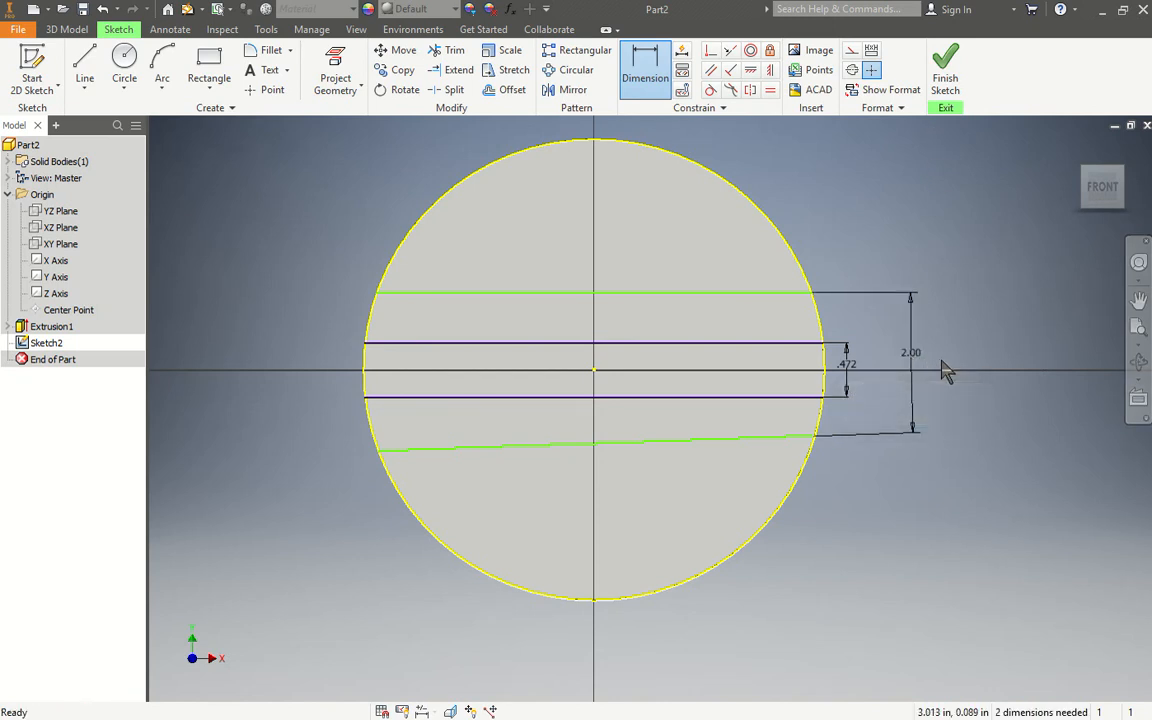
pyautogui.hotkey('ctrl', 'z')
pyautogui.hotkey('ctrl', 'z')
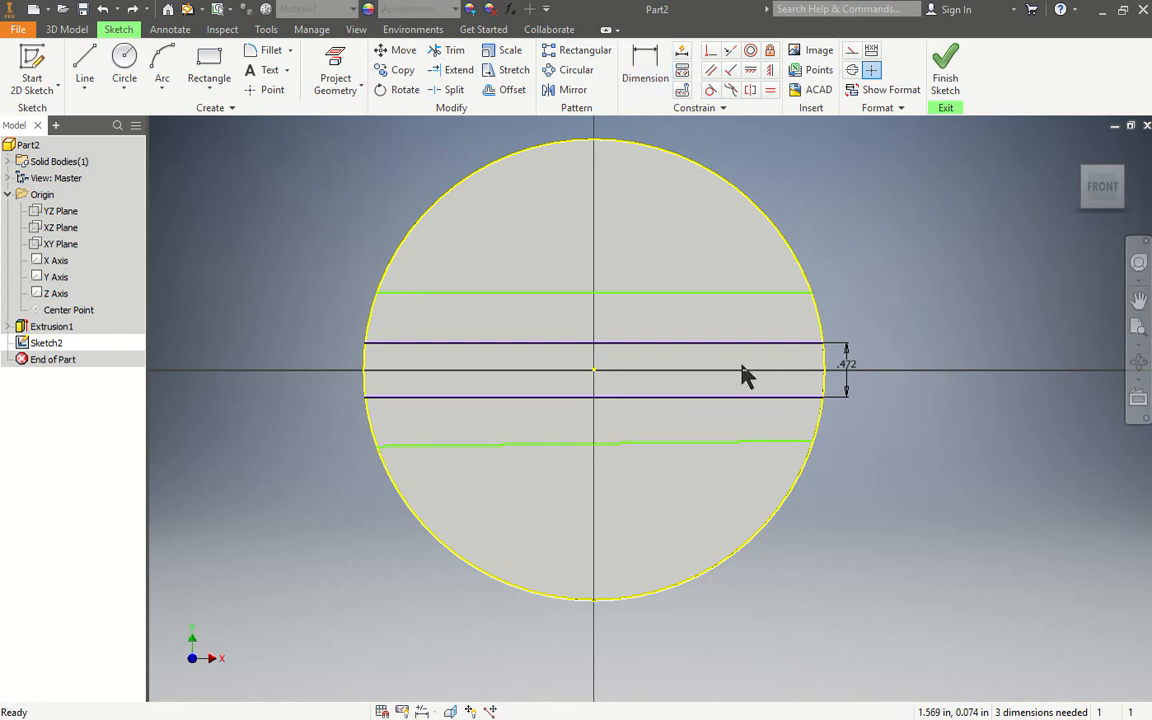
# Step: Dimension between the two outer lines again, beside their opposite ends, and set the value to 10
pyautogui.click(640, 70)
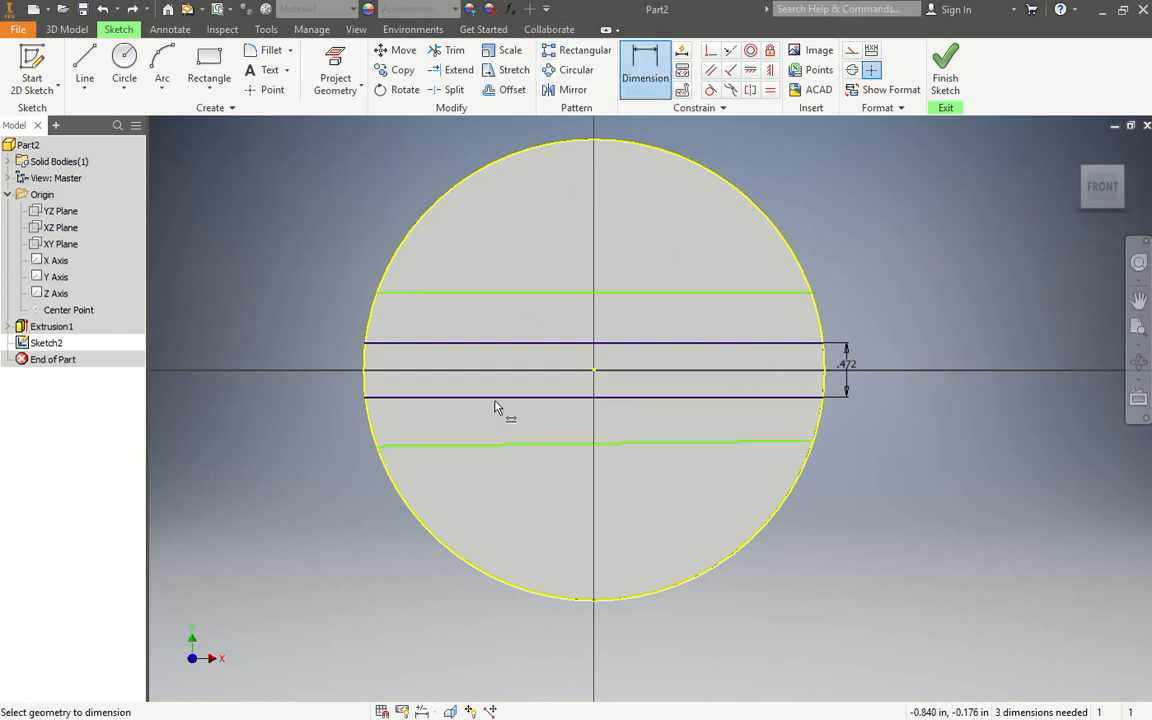
pyautogui.click(486, 454)
pyautogui.click(492, 298)
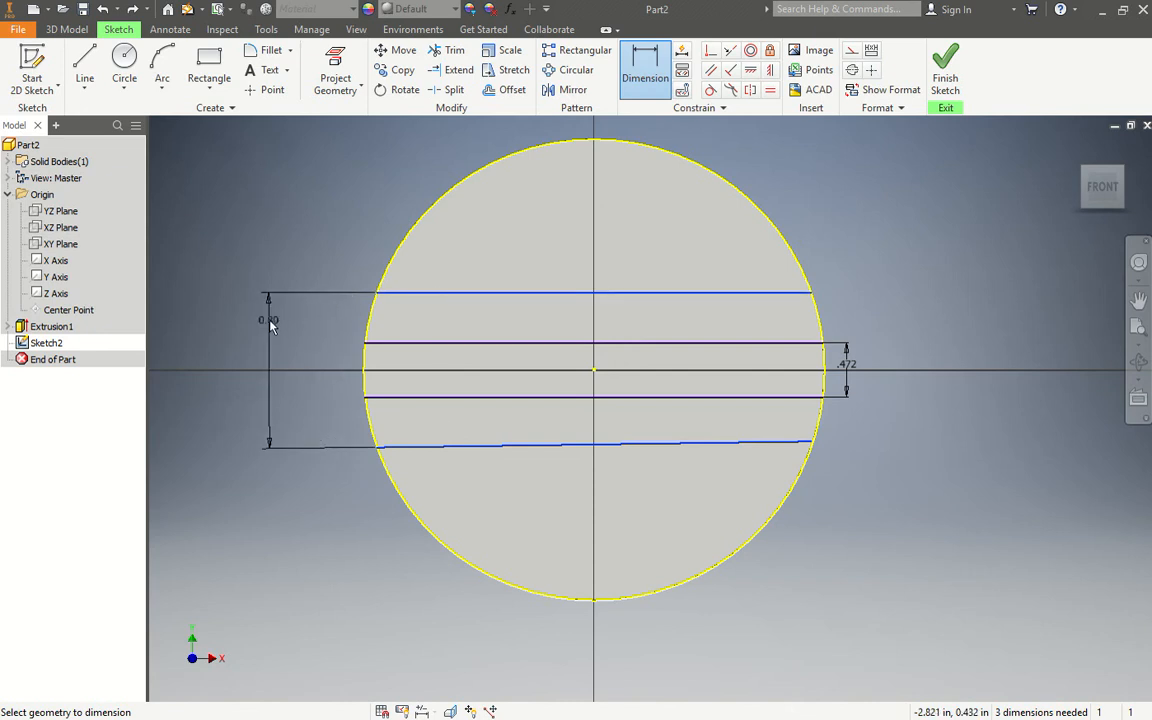
pyautogui.click(275, 340)
pyautogui.write('10')
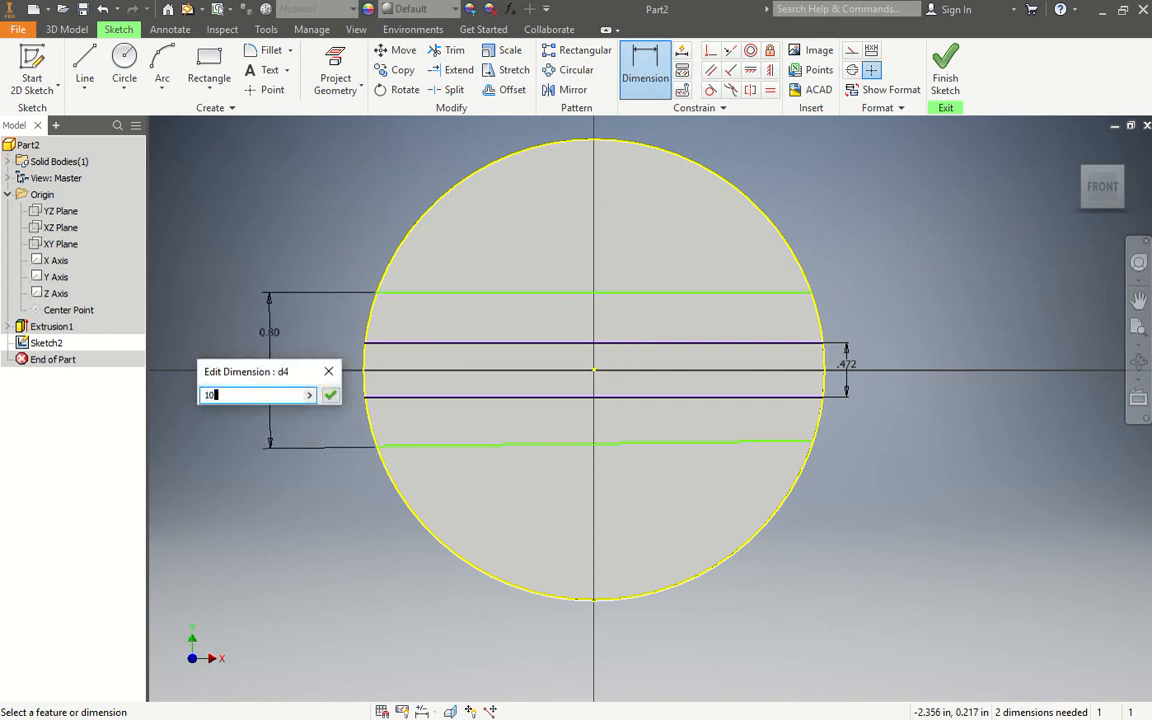
pyautogui.press('Return')
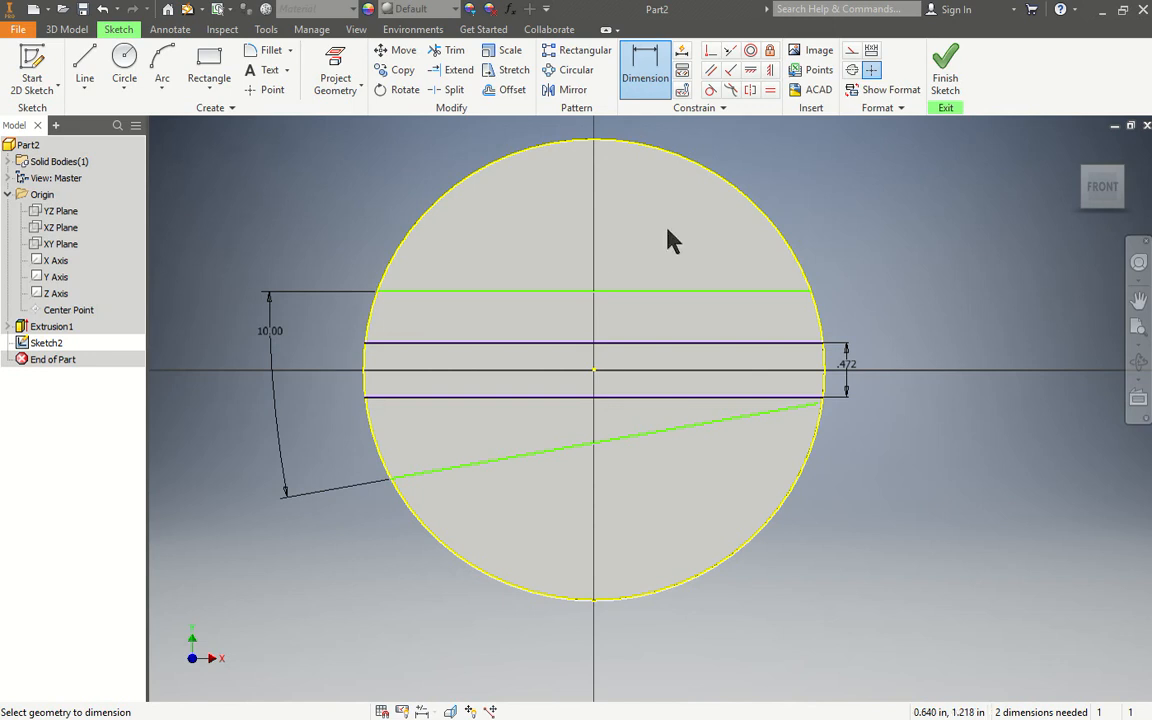
pyautogui.click(418, 476)
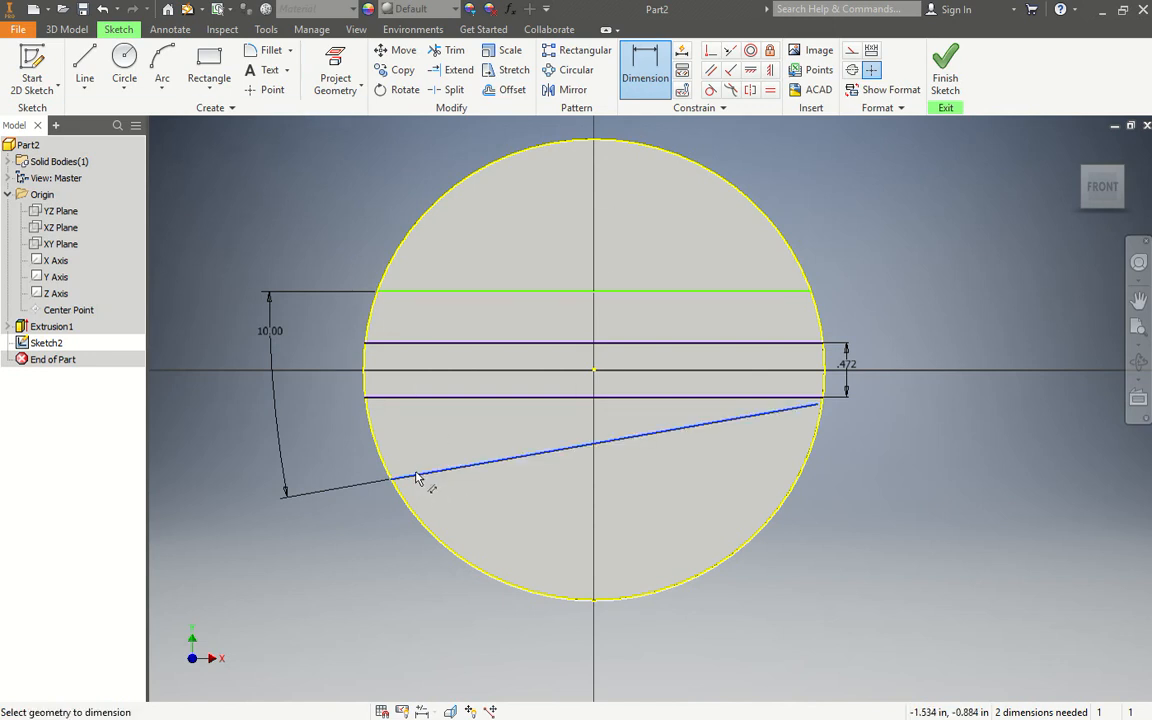
pyautogui.press('Escape')
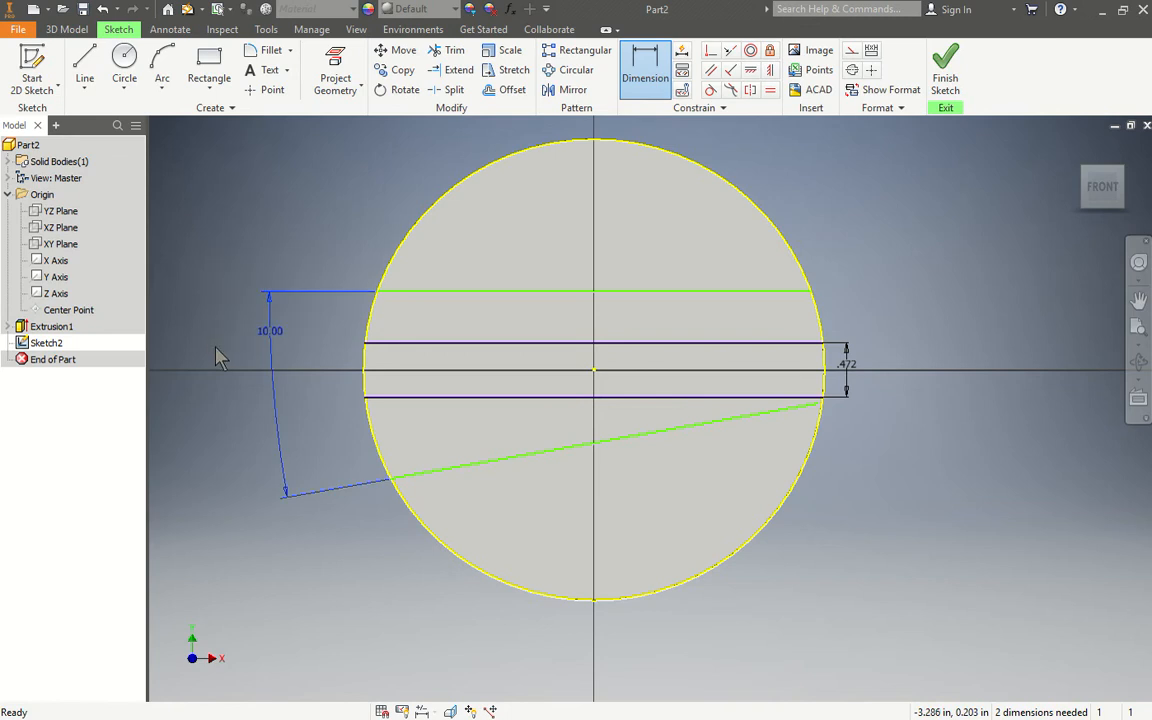
# Step: Delete both outer lines along with the angle dimension between them, keeping the 0.472 in line pair
pyautogui.scroll(5, 380, 334)
pyautogui.scroll(-10, 340, 450)
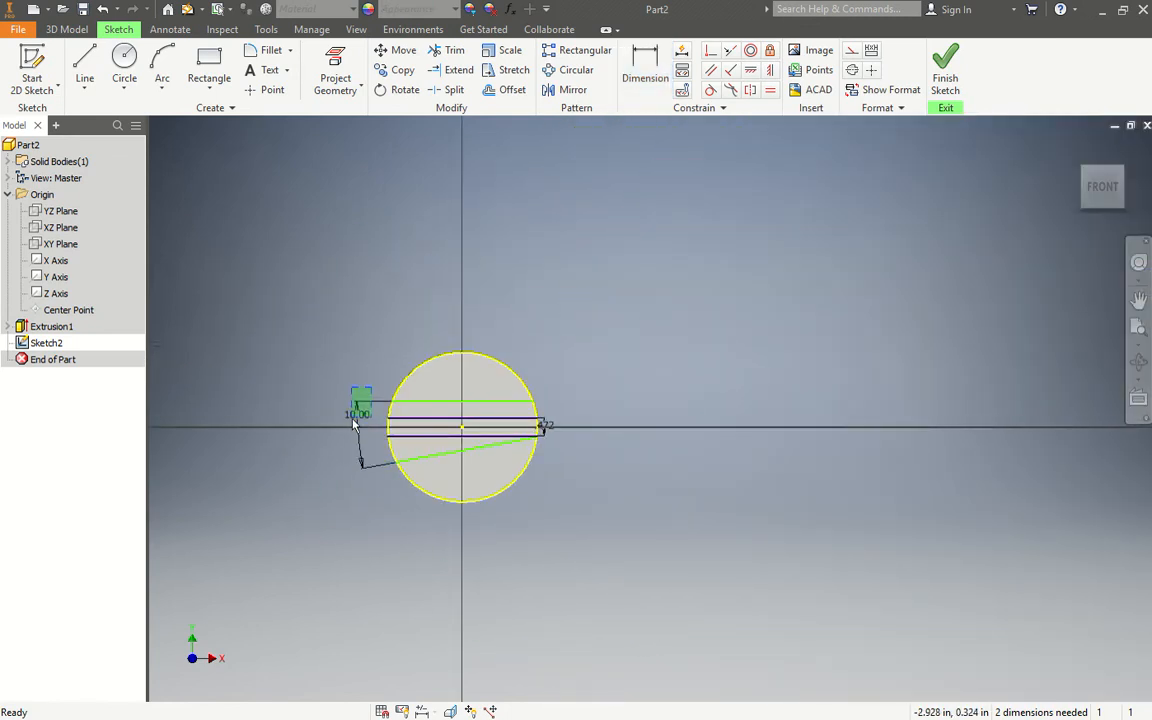
pyautogui.scroll(6, 360, 429)
pyautogui.click(443, 355)
pyautogui.press('Delete')
pyautogui.click(487, 562)
pyautogui.press('Delete')
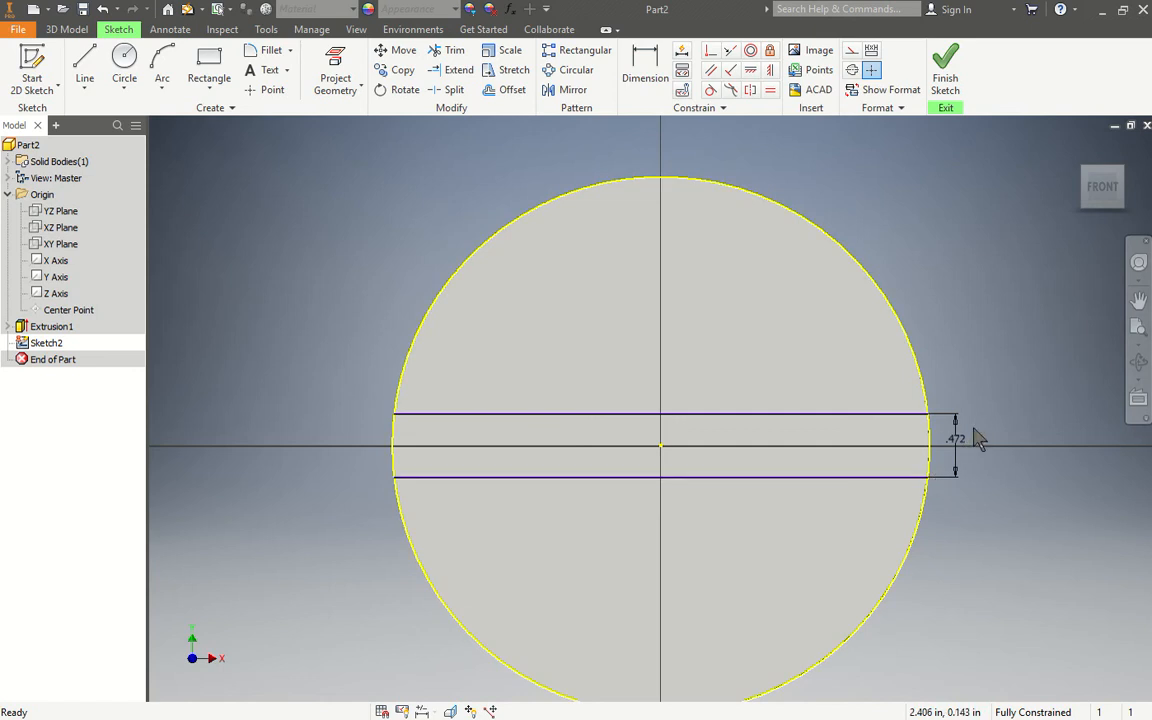
# Step: Extrude the strip between the two lines 0.4 in outward from the disc's front face as a joined solid
pyautogui.scroll(-3, 805, 381)
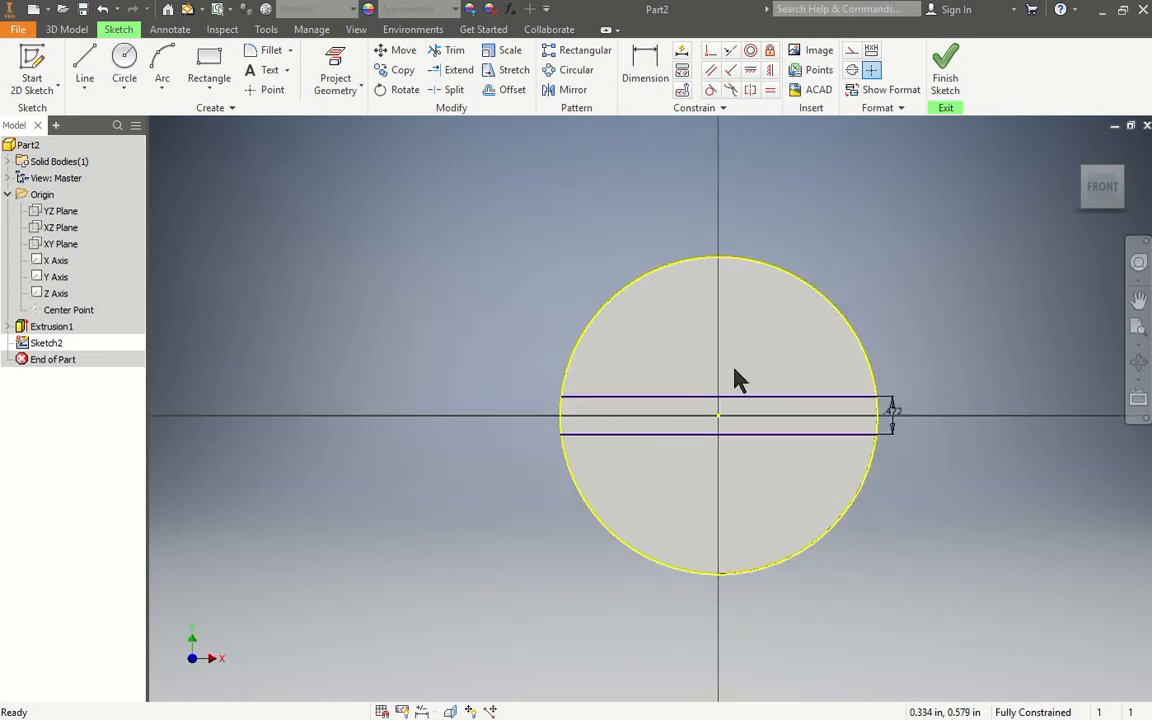
pyautogui.click(70, 30)
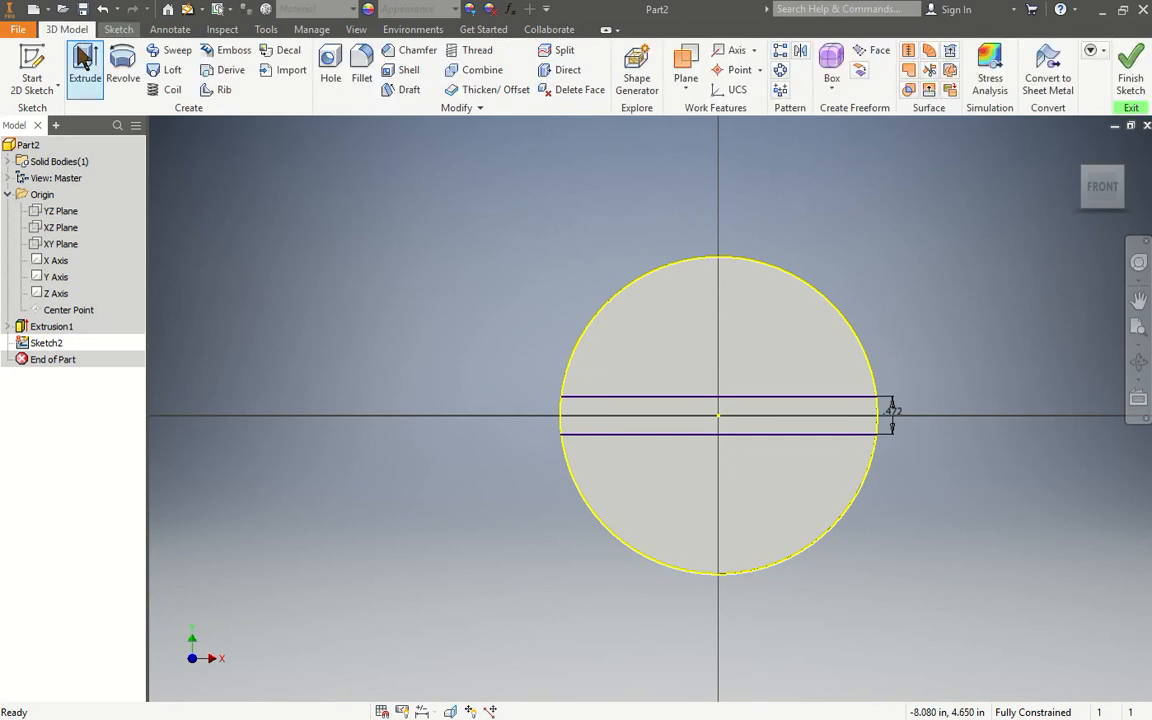
pyautogui.click(84, 62)
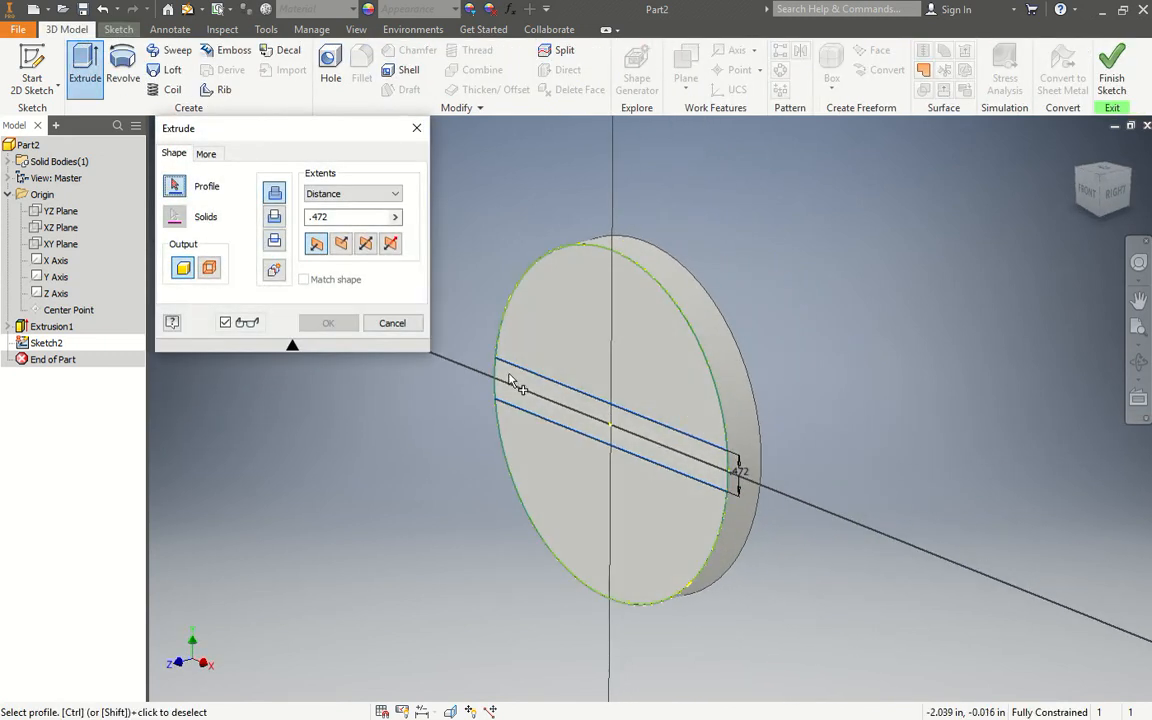
pyautogui.click(650, 432)
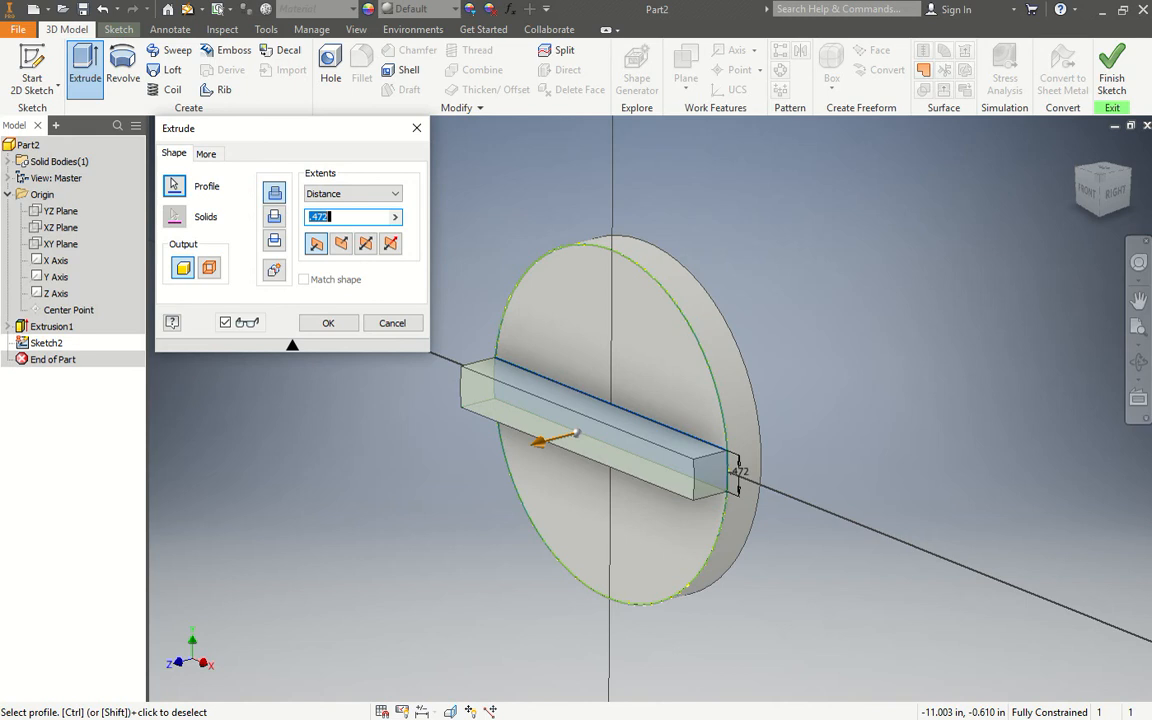
pyautogui.write('.4')
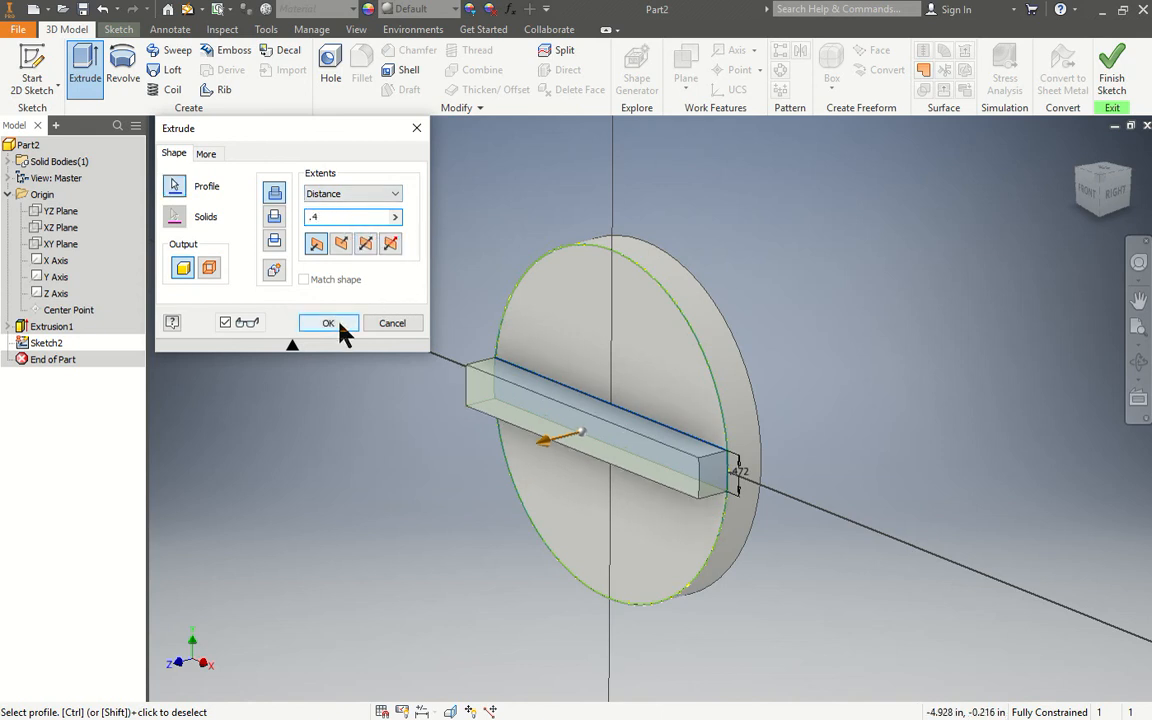
pyautogui.click(341, 245)
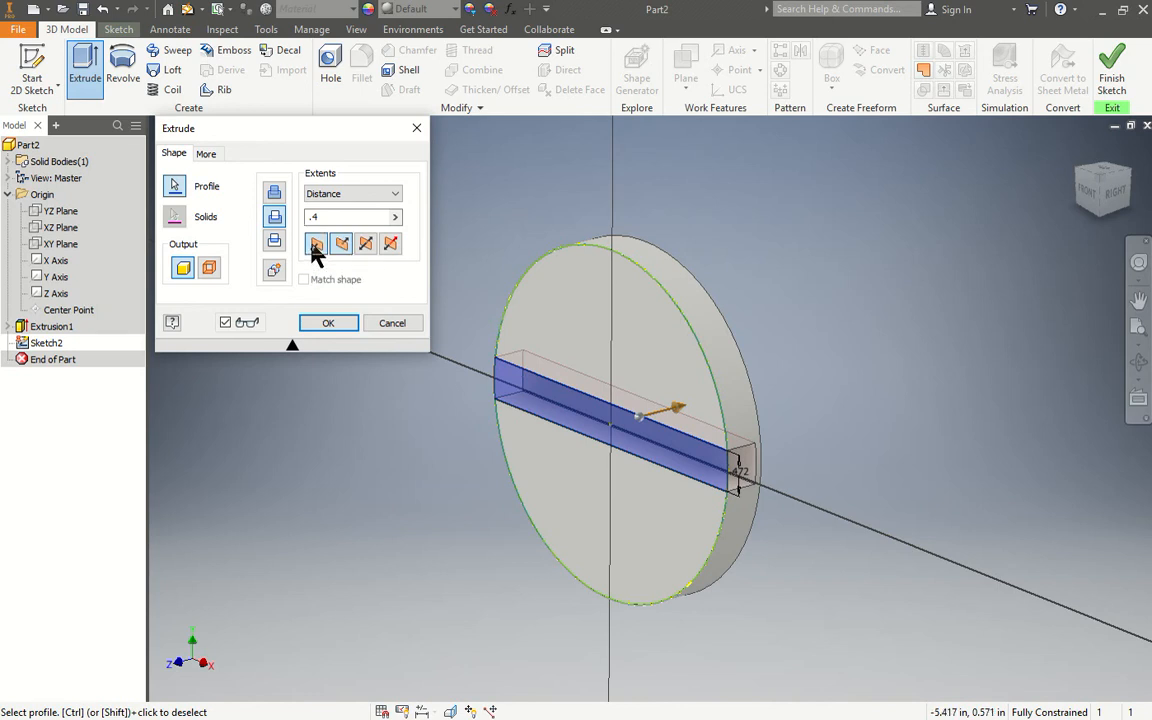
pyautogui.click(314, 246)
pyautogui.click(330, 322)
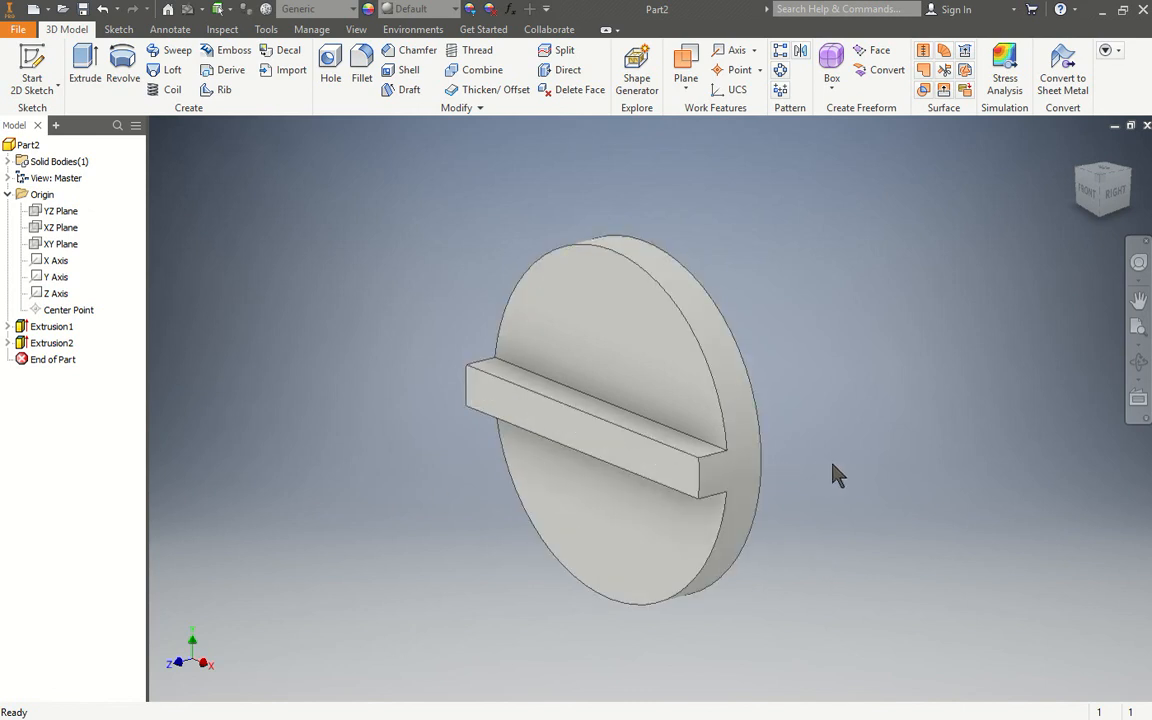
# Step: Start a 2D sketch on the disc's flat back face, opposite the raised bar
pyautogui.keyDown('shift'); pyautogui.moveTo(838, 483); pyautogui.dragTo(687, 494, button='middle'); pyautogui.keyUp('shift')
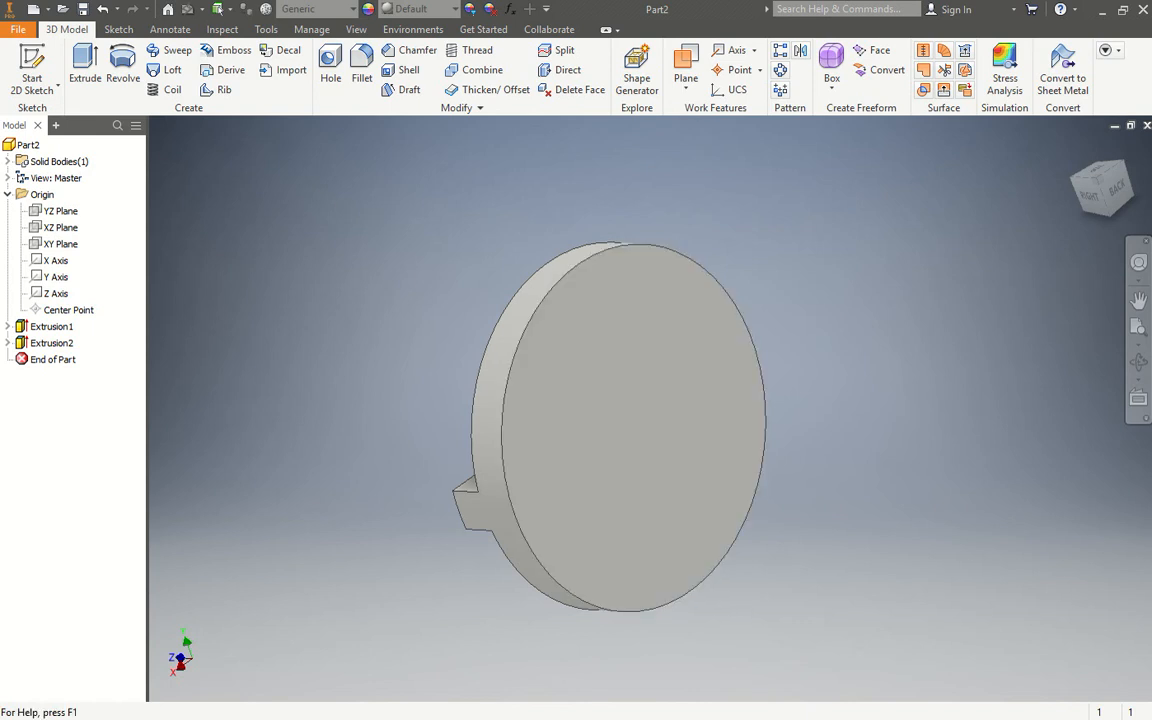
pyautogui.click(40, 68)
pyautogui.click(557, 350)
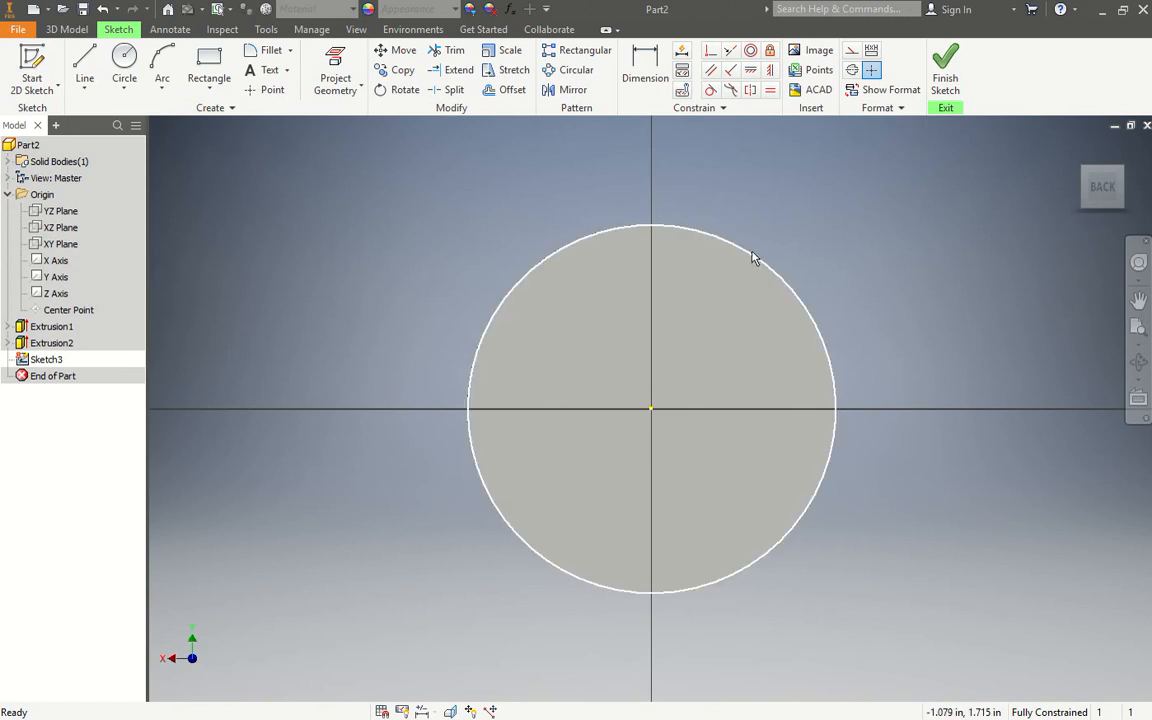
# Step: Check the raised bar's direction through the disc in Wireframe display and restore Shaded with Edges
pyautogui.click(358, 30)
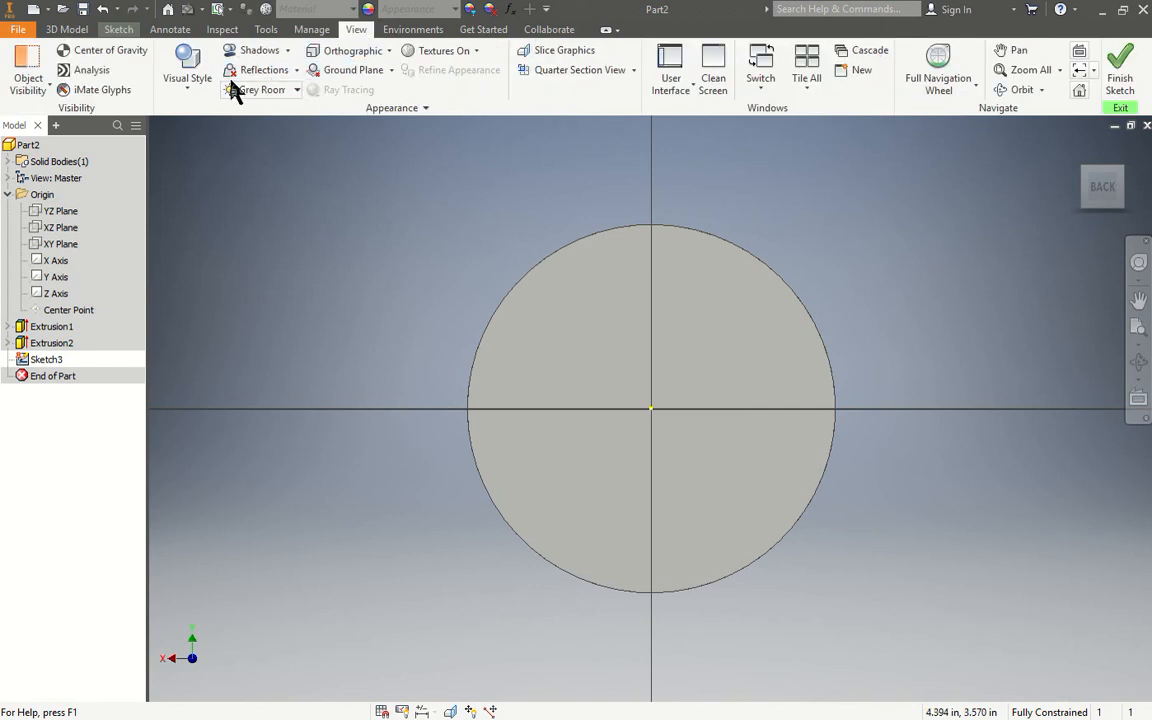
pyautogui.click(187, 78)
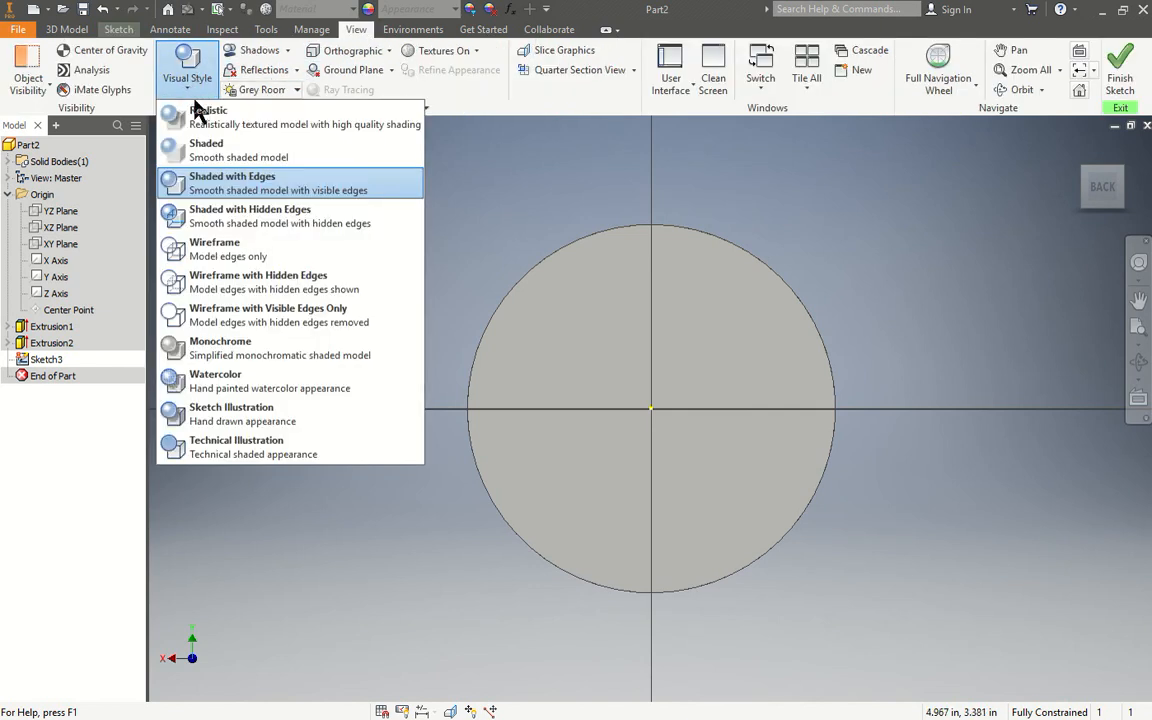
pyautogui.click(236, 248)
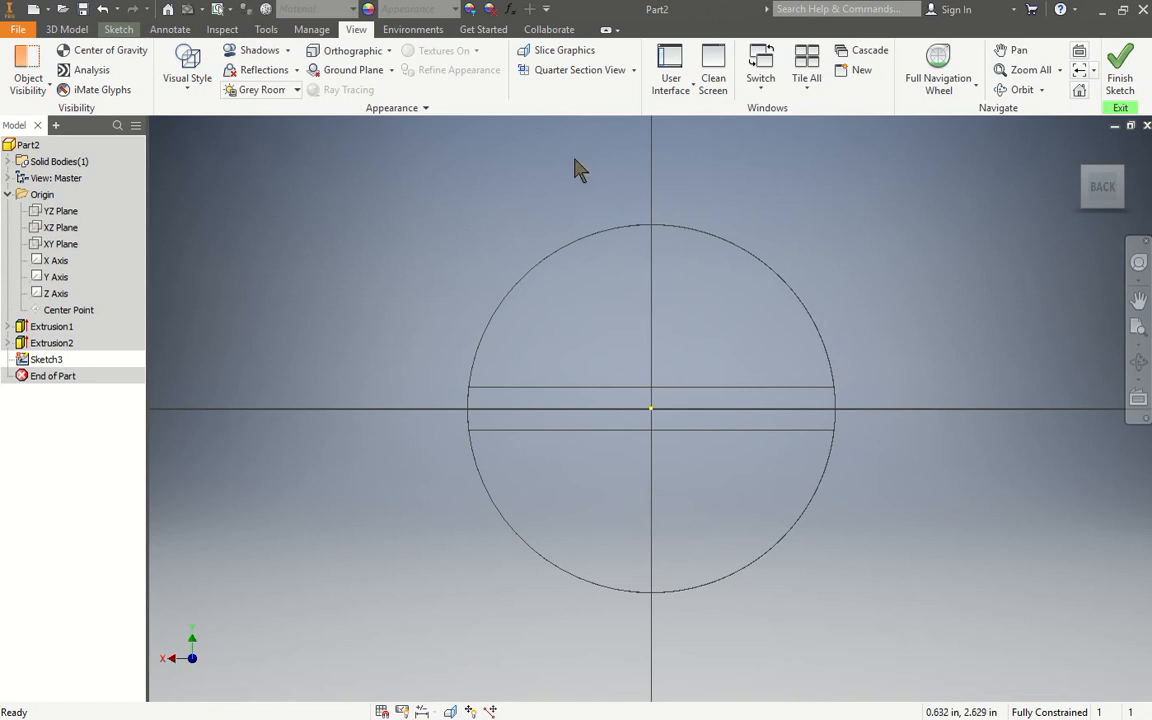
pyautogui.click(186, 88)
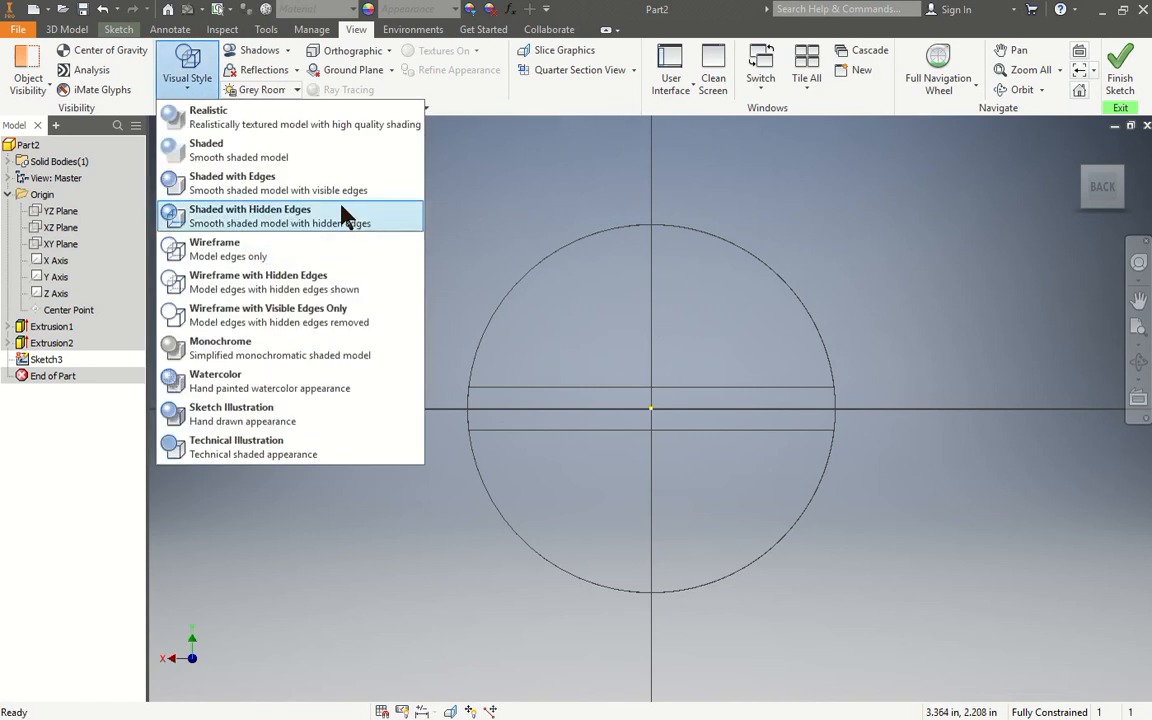
pyautogui.click(290, 182)
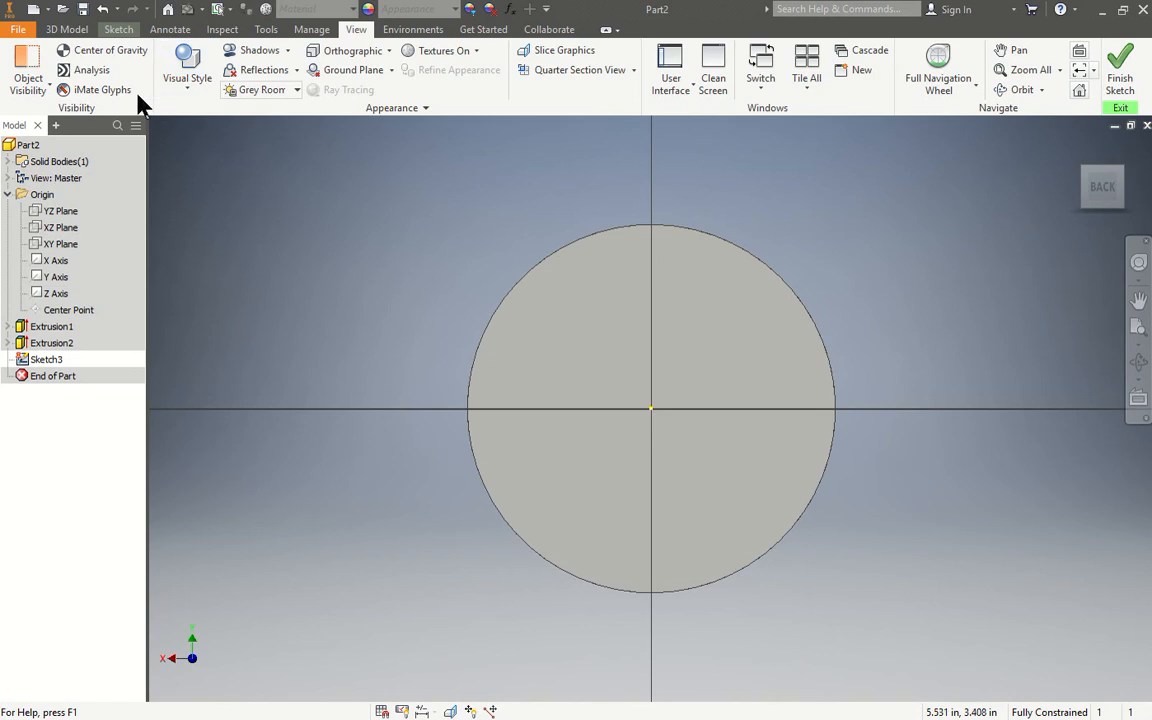
# Step: Sketch two vertical lines about 0.85 in apart across the back face, one on each side of the centre, ending on the disc's edge
pyautogui.click(47, 27)
pyautogui.click(104, 32)
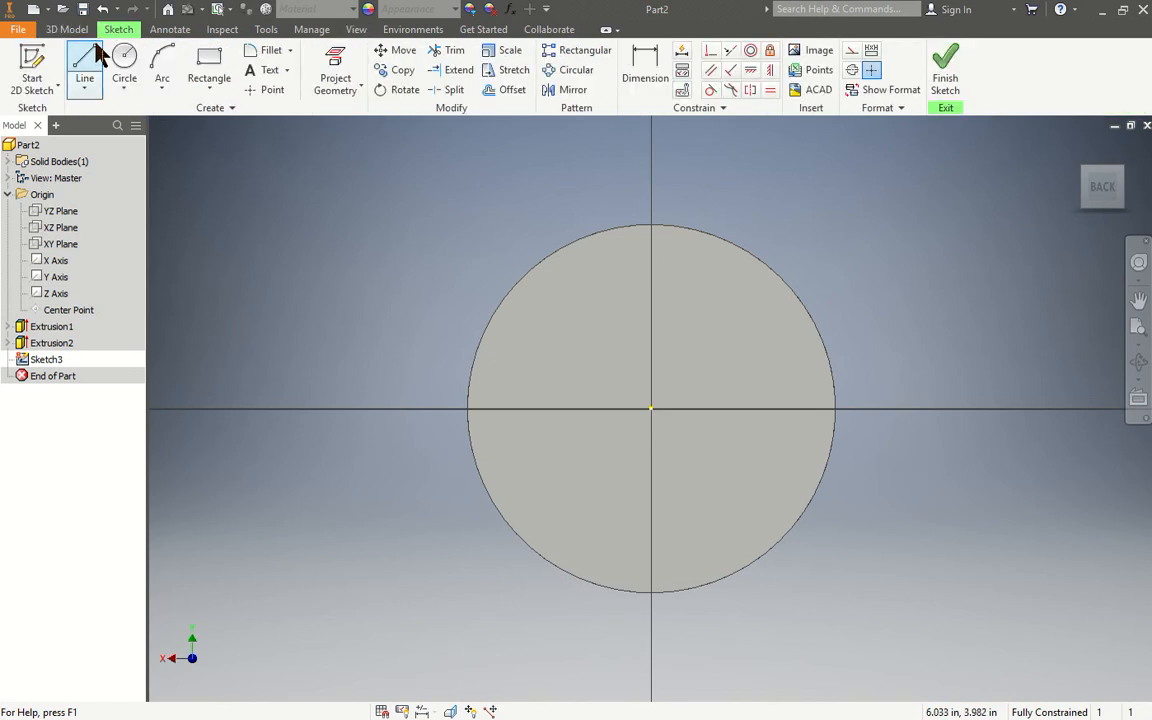
pyautogui.click(86, 62)
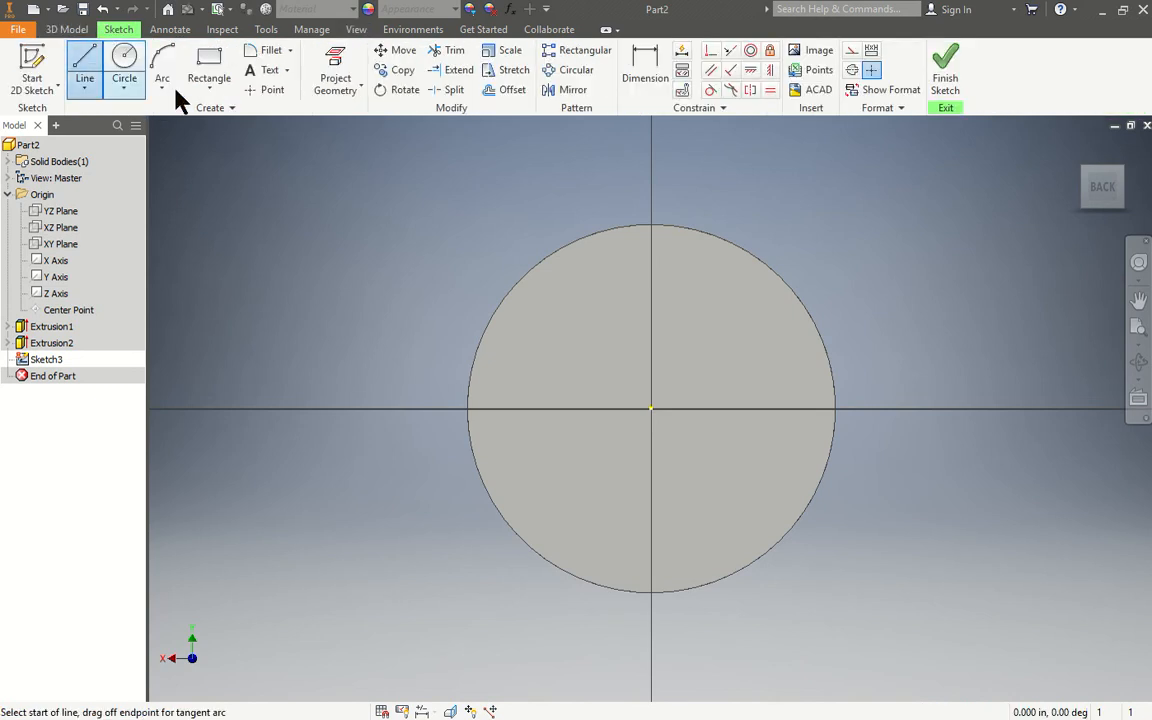
pyautogui.click(611, 229)
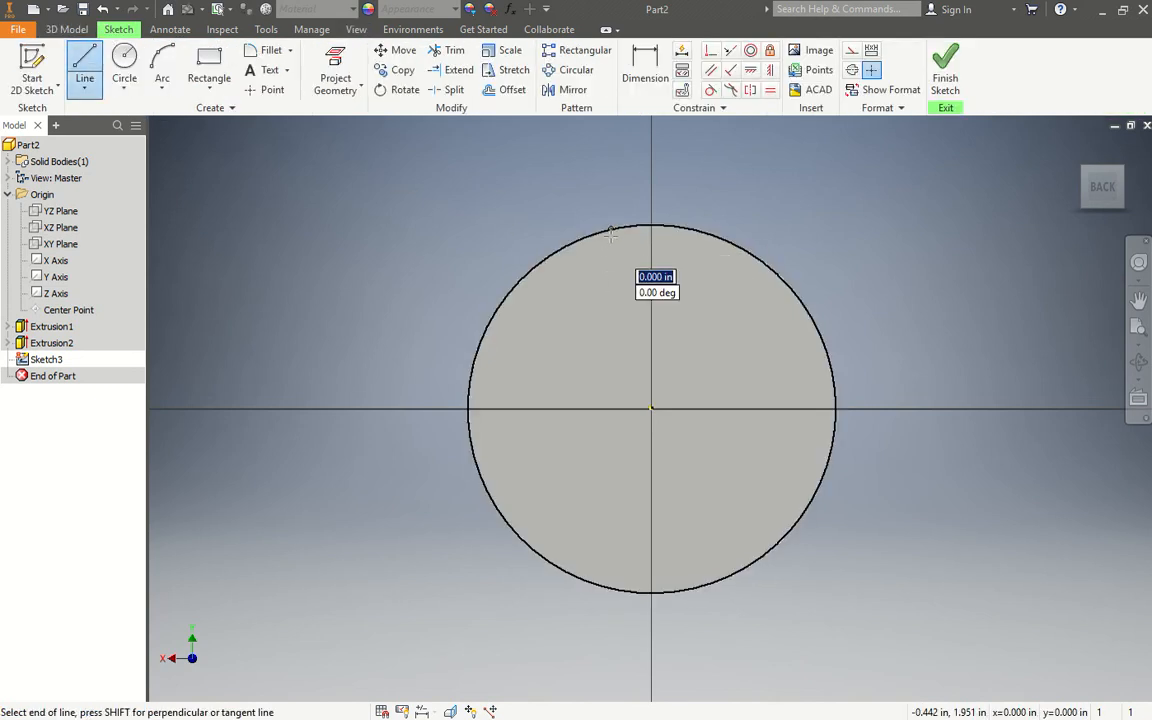
pyautogui.click(611, 589)
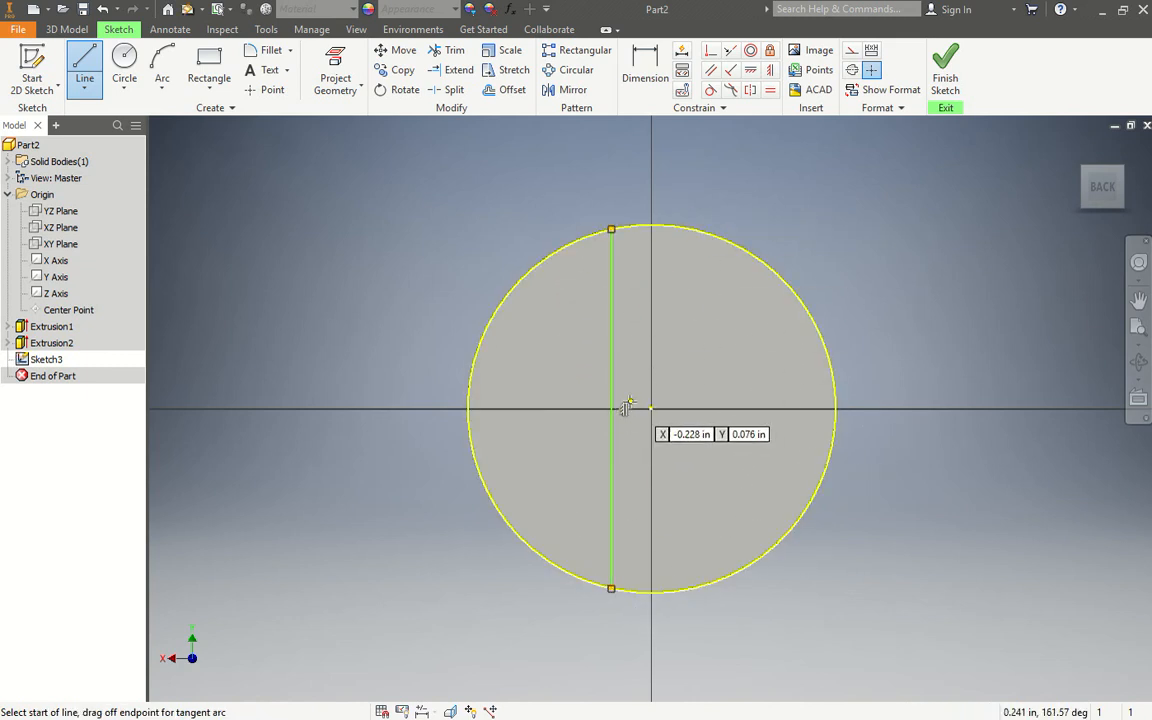
pyautogui.click(688, 229)
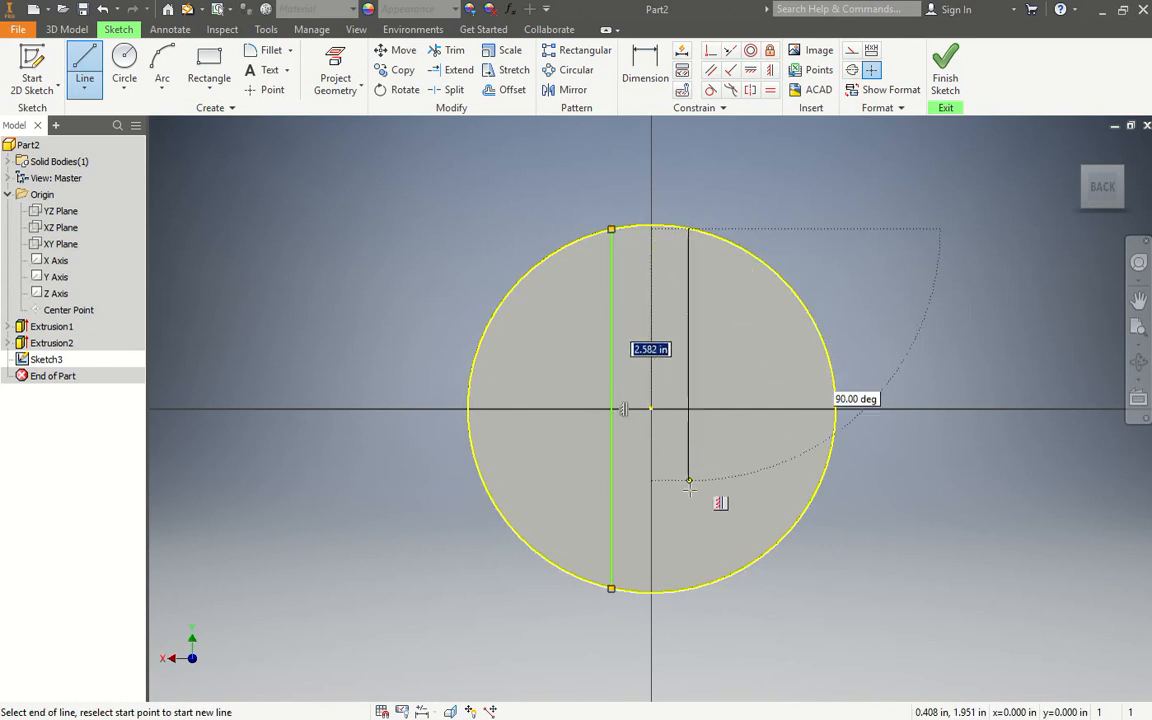
pyautogui.click(688, 589)
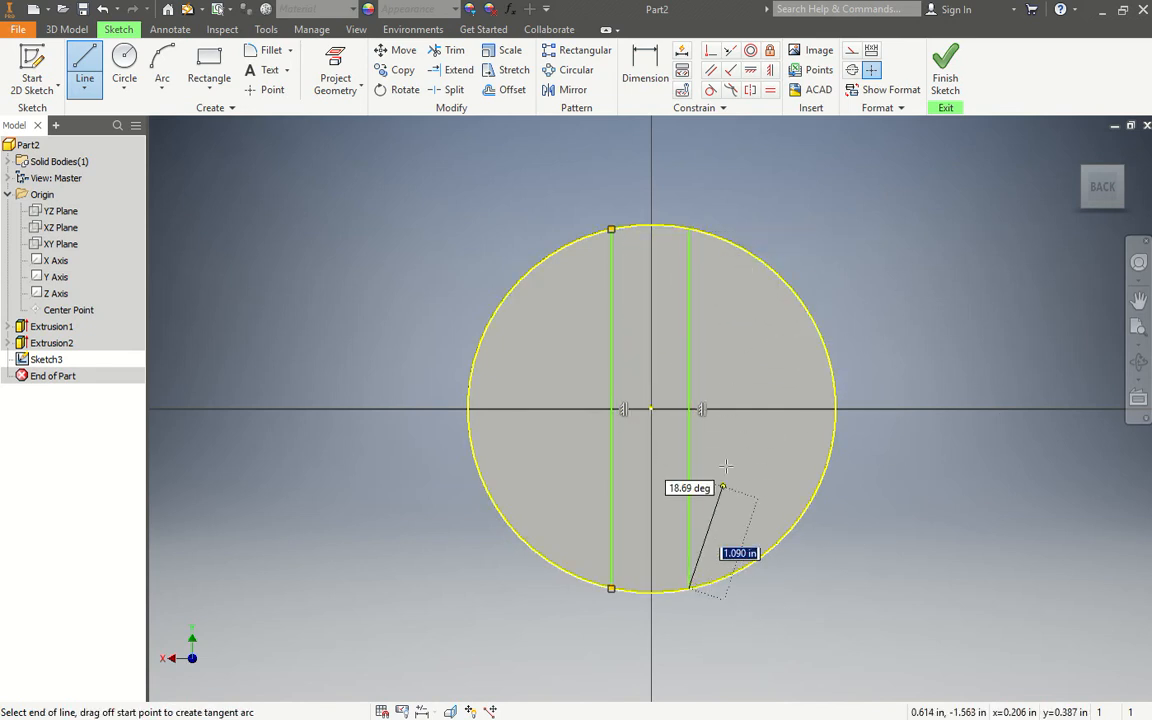
pyautogui.press('Escape')
# Step: Apply an Equal constraint to the two vertical lines
pyautogui.click(770, 90)
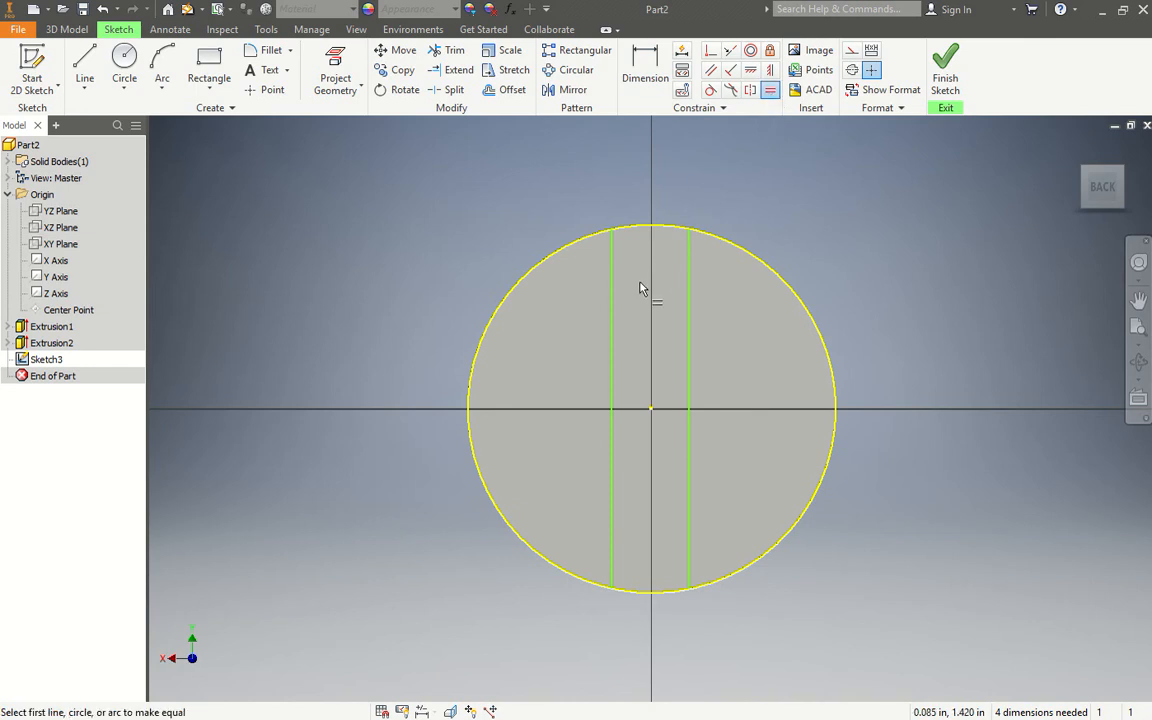
pyautogui.click(612, 296)
pyautogui.click(688, 300)
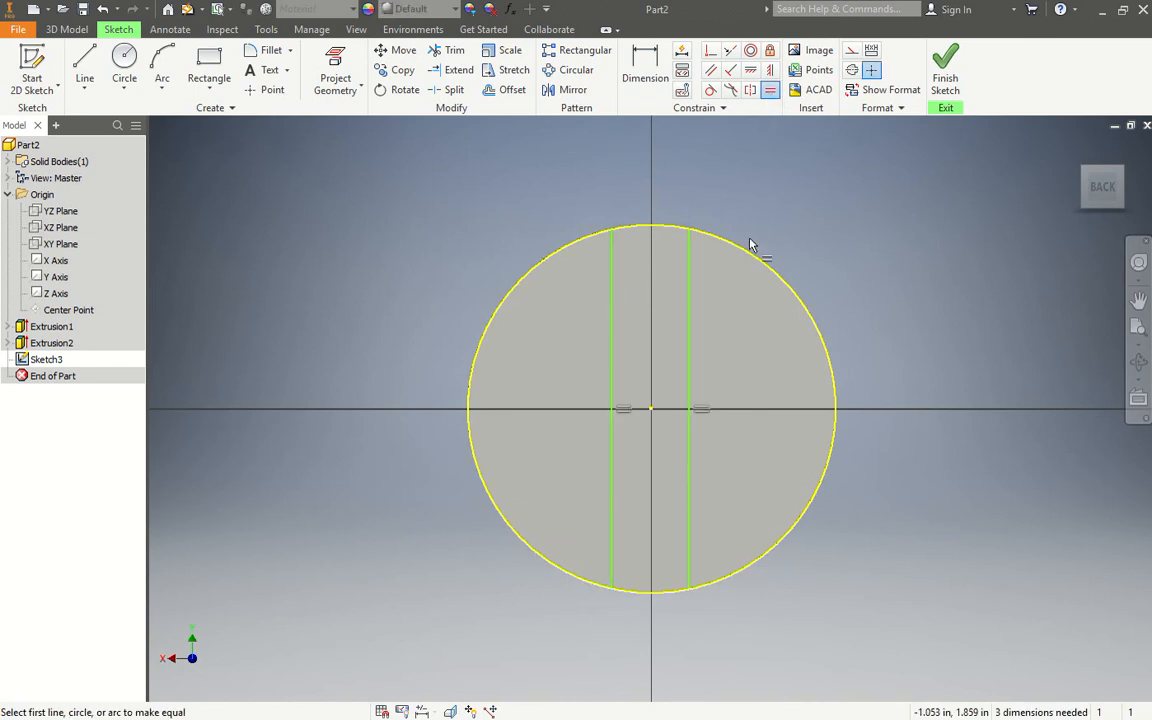
# Step: Dimension the spacing between the two vertical lines above the disc and set it to 0.472 in
pyautogui.click(645, 68)
pyautogui.click(612, 321)
pyautogui.click(689, 316)
pyautogui.click(658, 166)
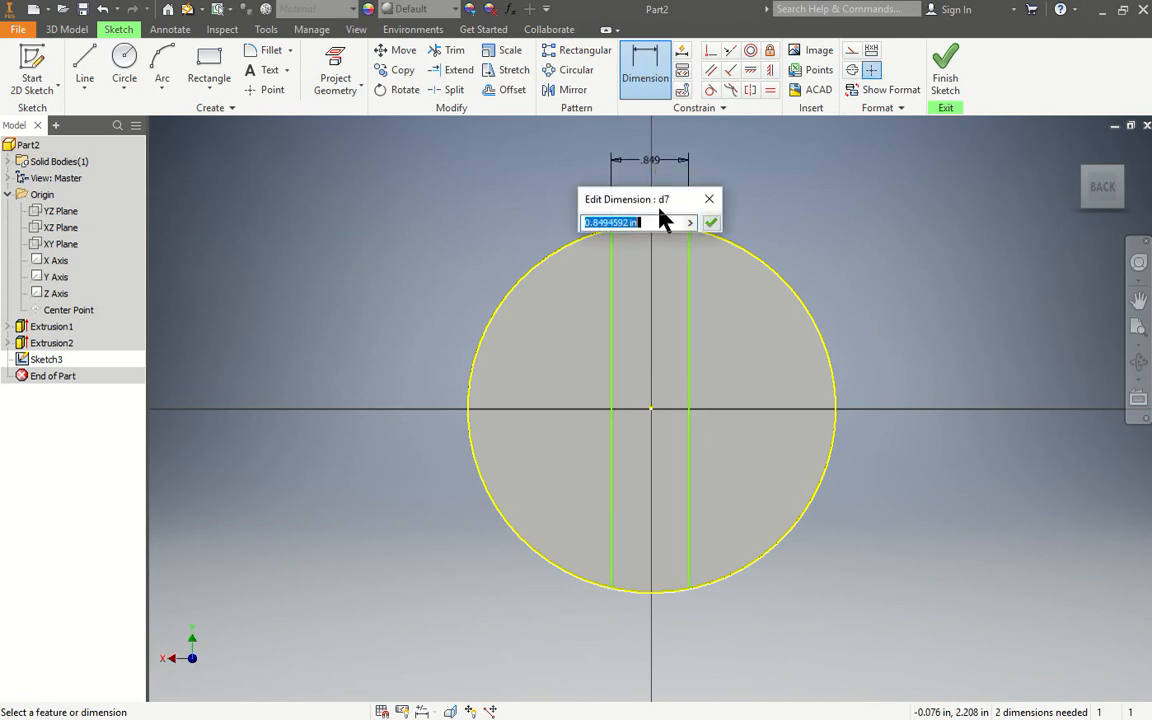
pyautogui.write('.4')
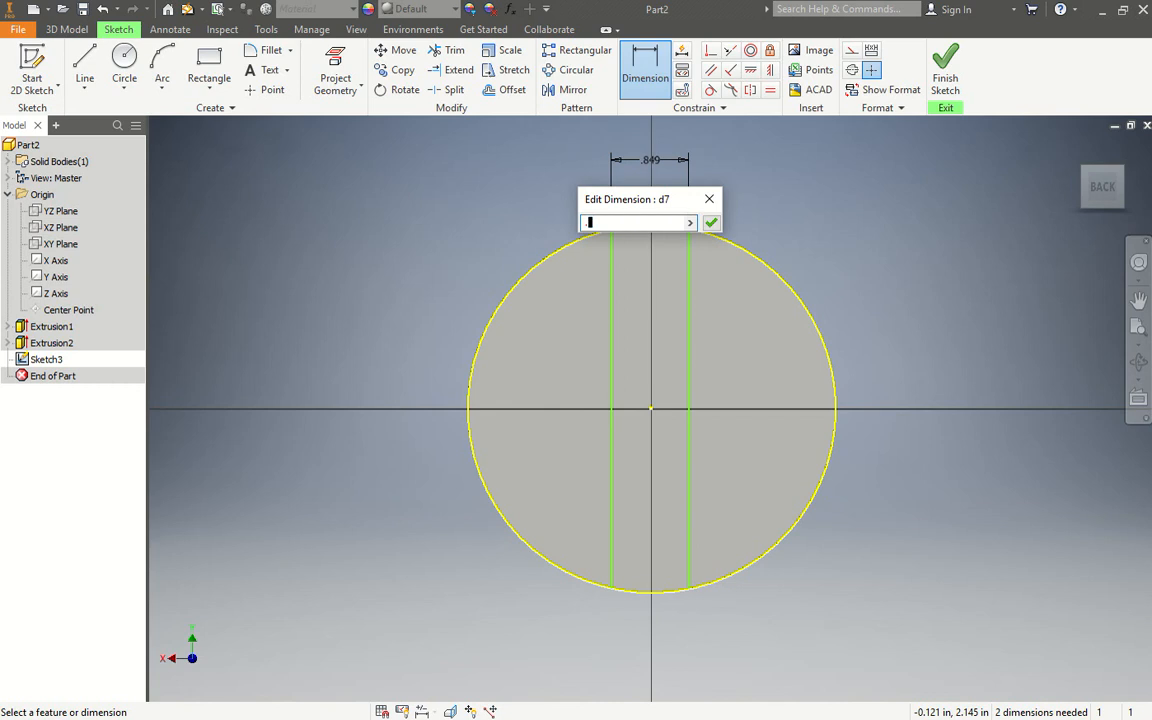
pyautogui.write('72')
pyautogui.press('Return')
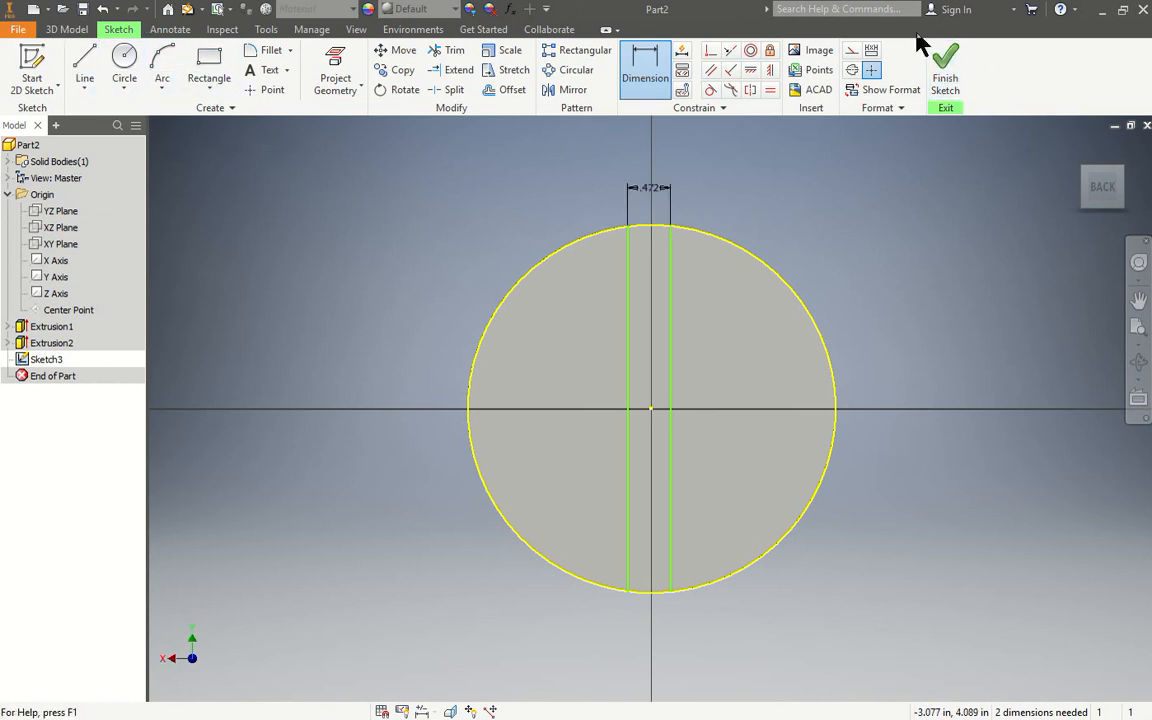
# Step: Try to extrude only the narrow strip between the two lines while the sketch is still open
pyautogui.click(66, 29)
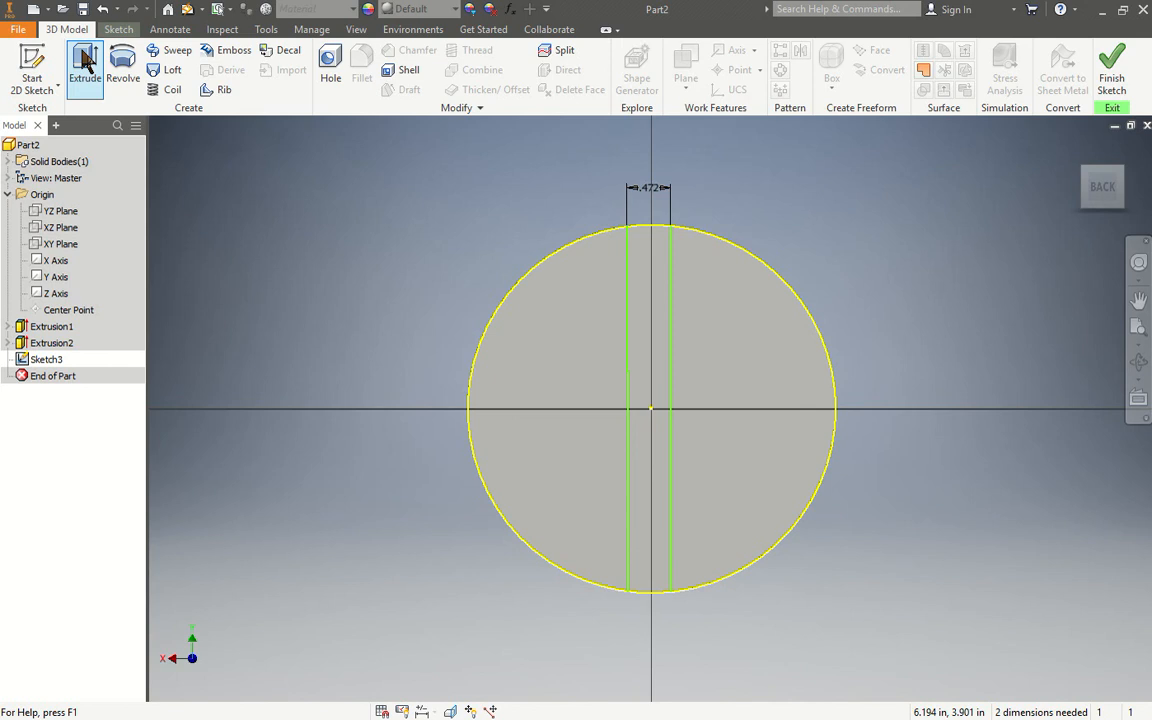
pyautogui.click(84, 58)
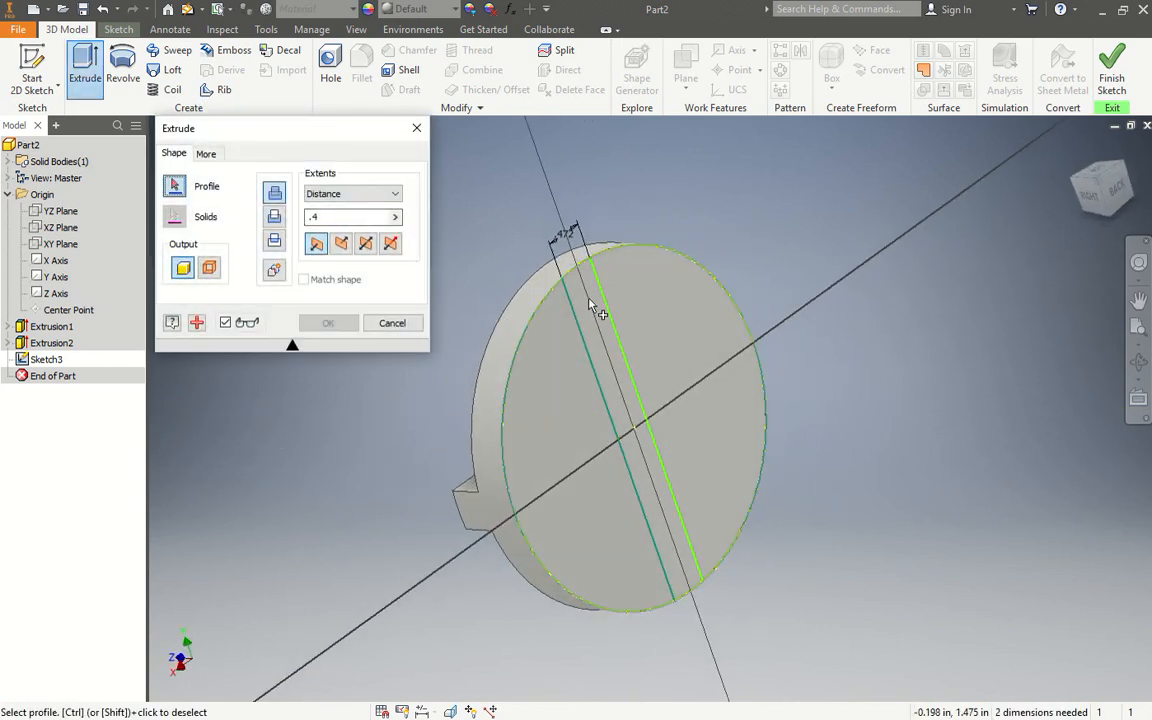
pyautogui.click(590, 305)
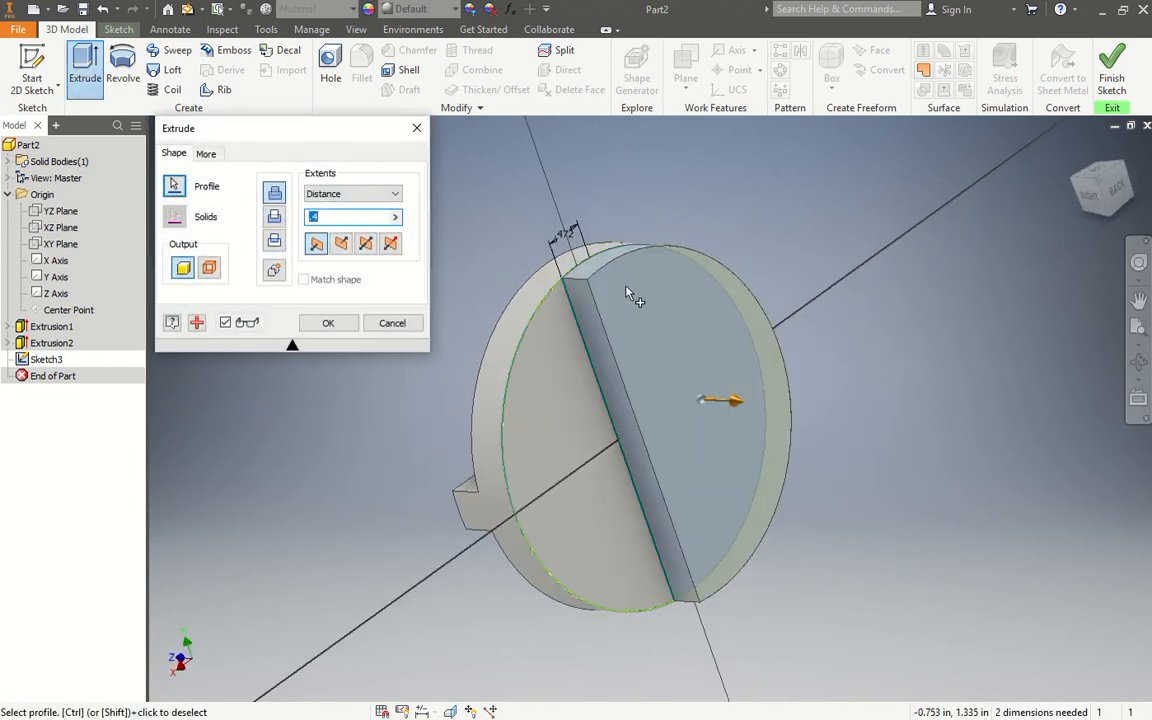
pyautogui.press('Escape')
pyautogui.scroll(-5, 699, 599)
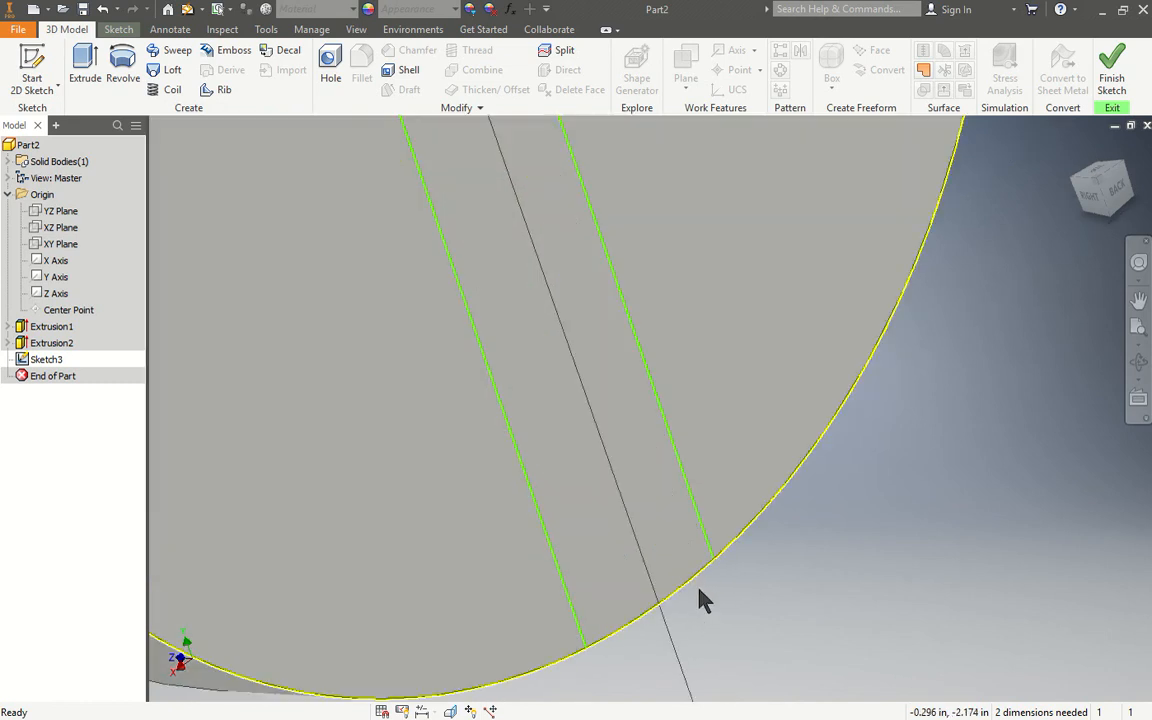
pyautogui.scroll(3, 685, 575)
pyautogui.click(87, 65)
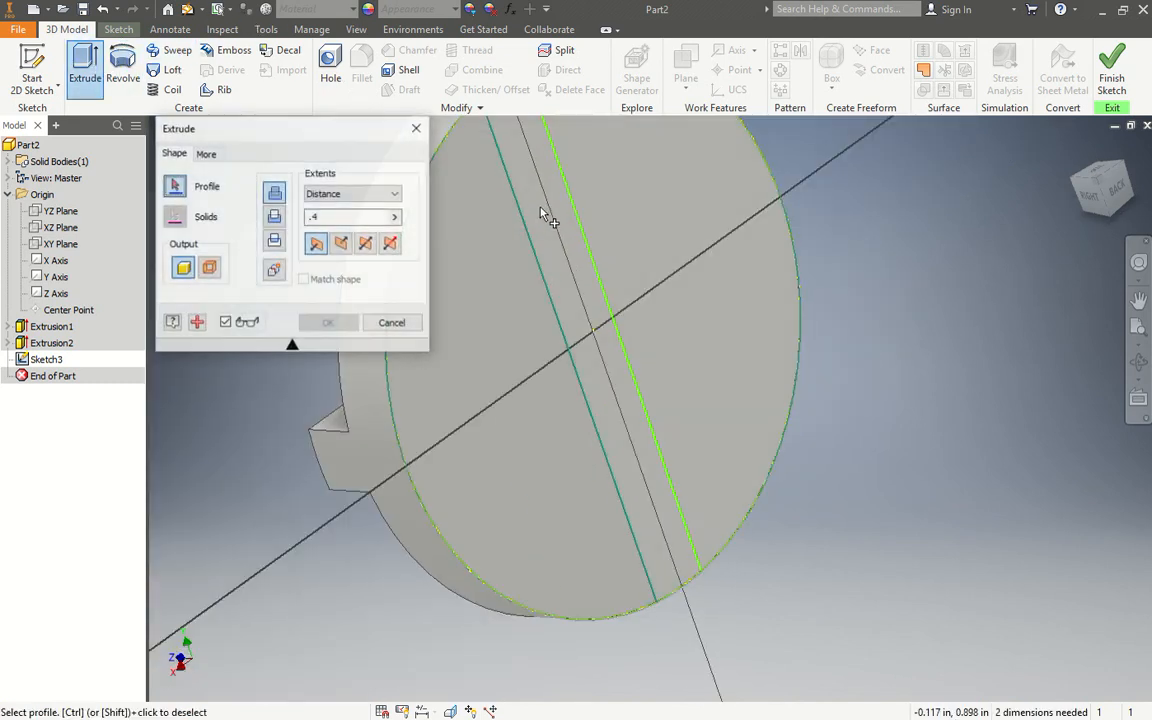
pyautogui.click(540, 215)
pyautogui.press('Escape')
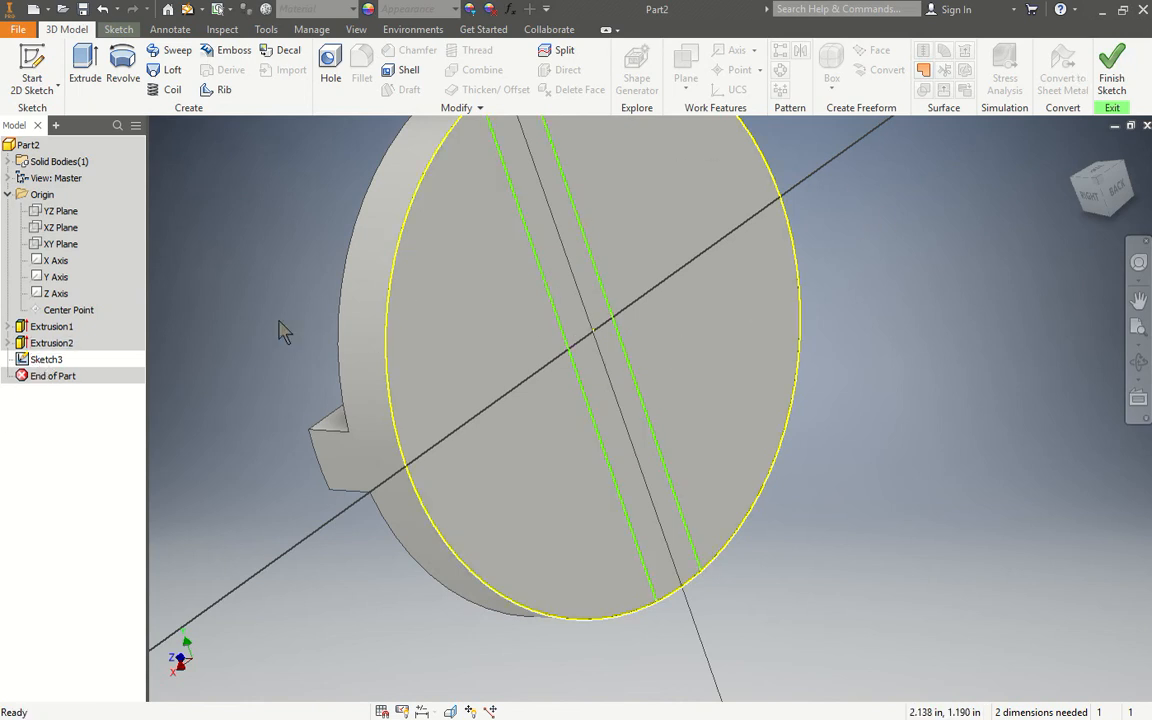
# Step: Finish the back-face sketch and try again to extrude the strip between the two lines
pyautogui.rightClick(69, 357)
pyautogui.click(95, 393)
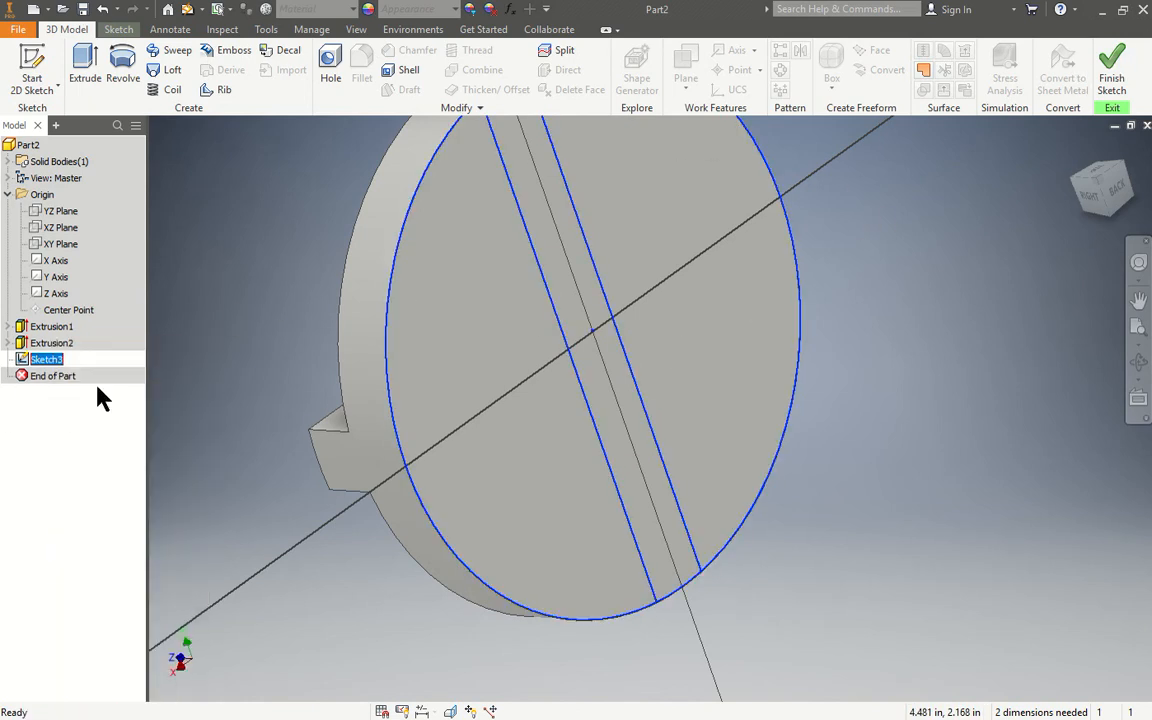
pyautogui.click(85, 66)
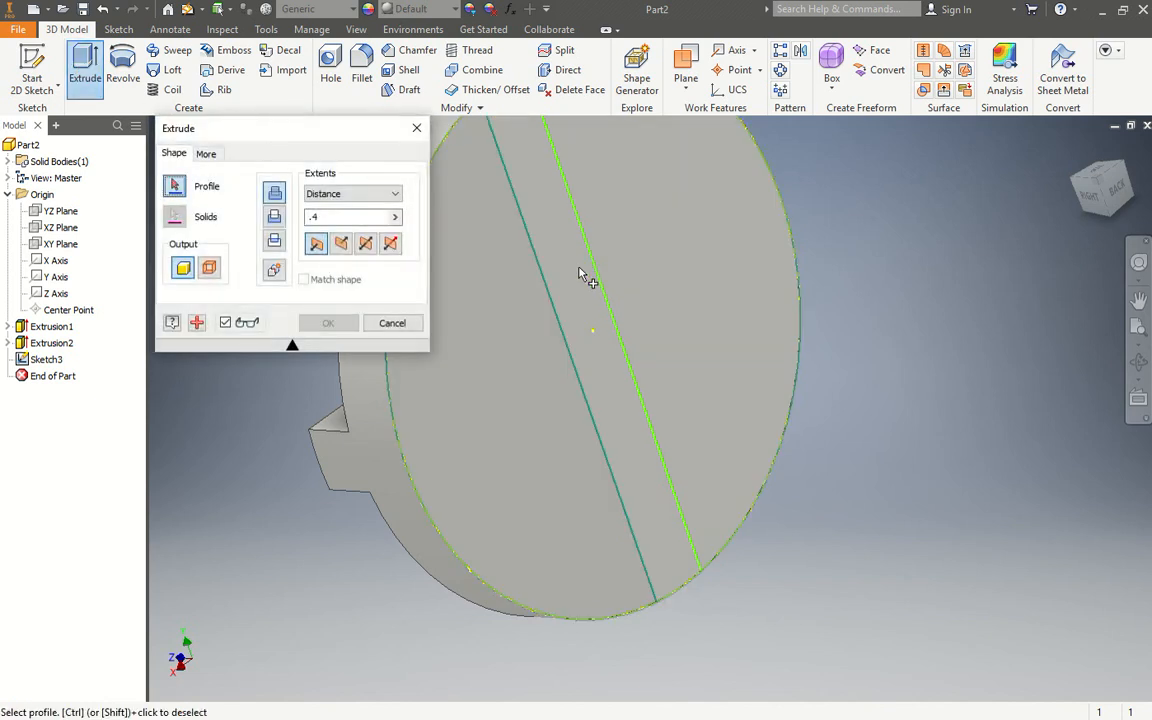
pyautogui.click(583, 275)
pyautogui.press('Escape')
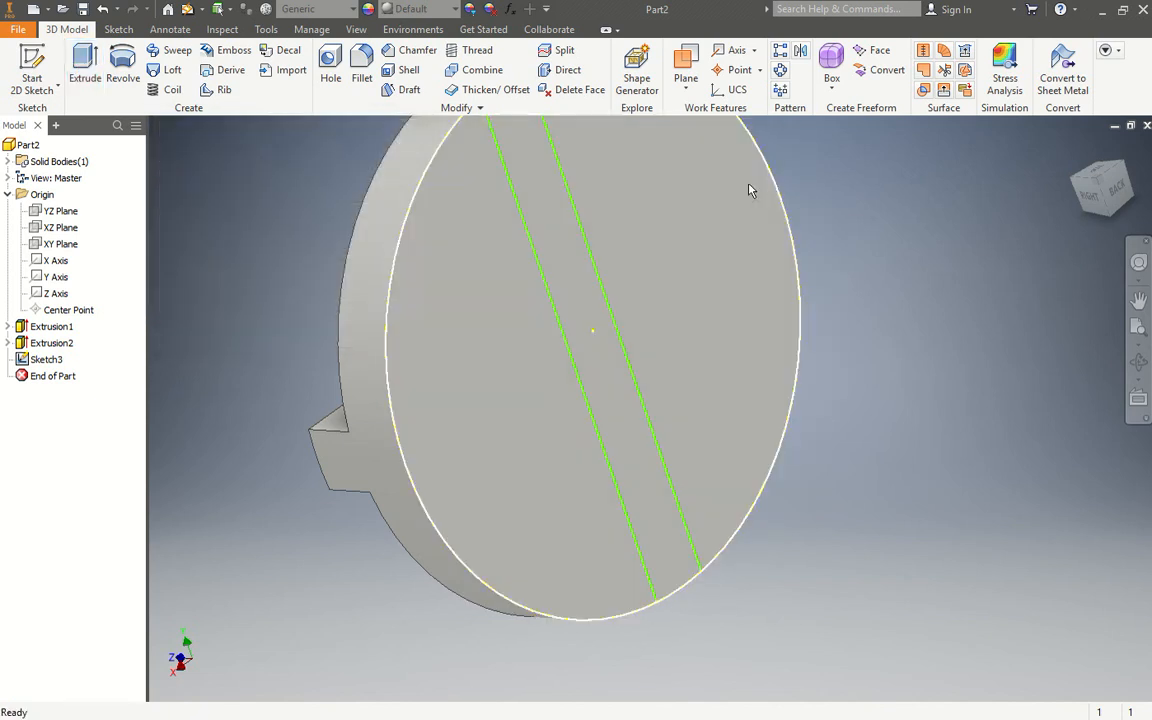
# Step: Reopen the back-face sketch for editing and delete both vertical lines
pyautogui.rightClick(45, 359)
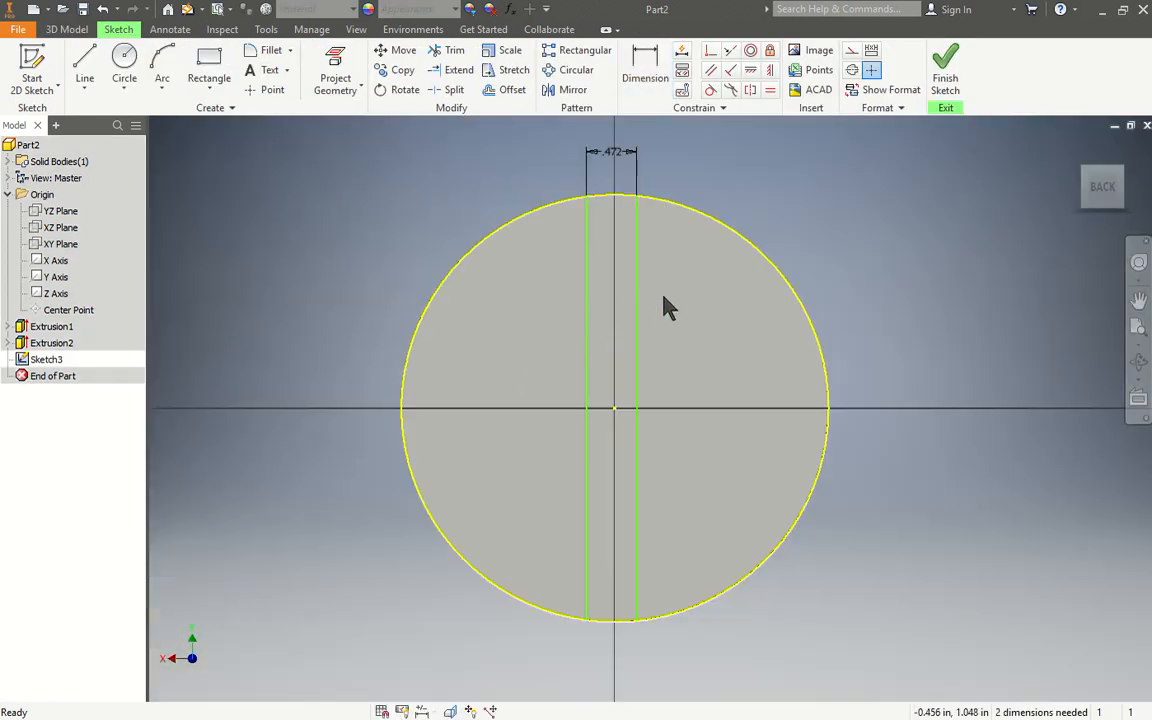
pyautogui.click(636, 343)
pyautogui.press('Delete')
pyautogui.moveTo(561, 322); pyautogui.dragTo(560, 322)
pyautogui.press('Delete')
# Step: Sketch two new vertical lines about 0.87 in apart, one on each side of the centre, from edge to edge of the disc
pyautogui.click(85, 70)
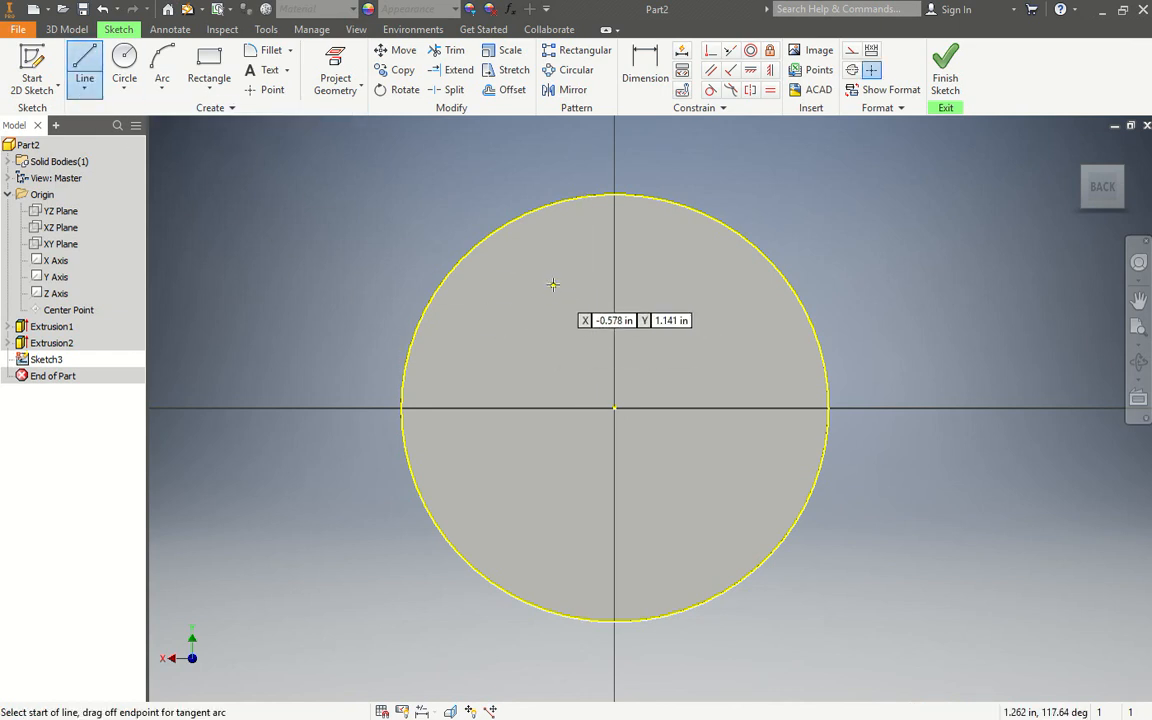
pyautogui.click(568, 200)
pyautogui.doubleClick(568, 616)
pyautogui.click(661, 200)
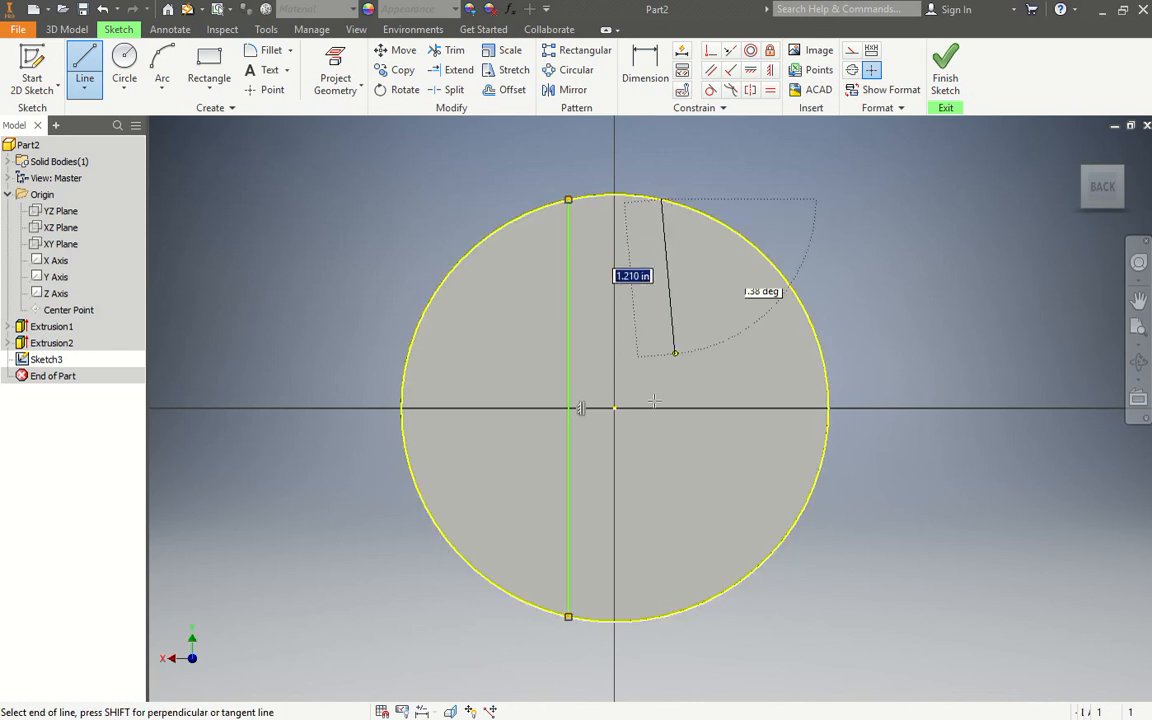
pyautogui.doubleClick(661, 616)
pyautogui.press('Escape')
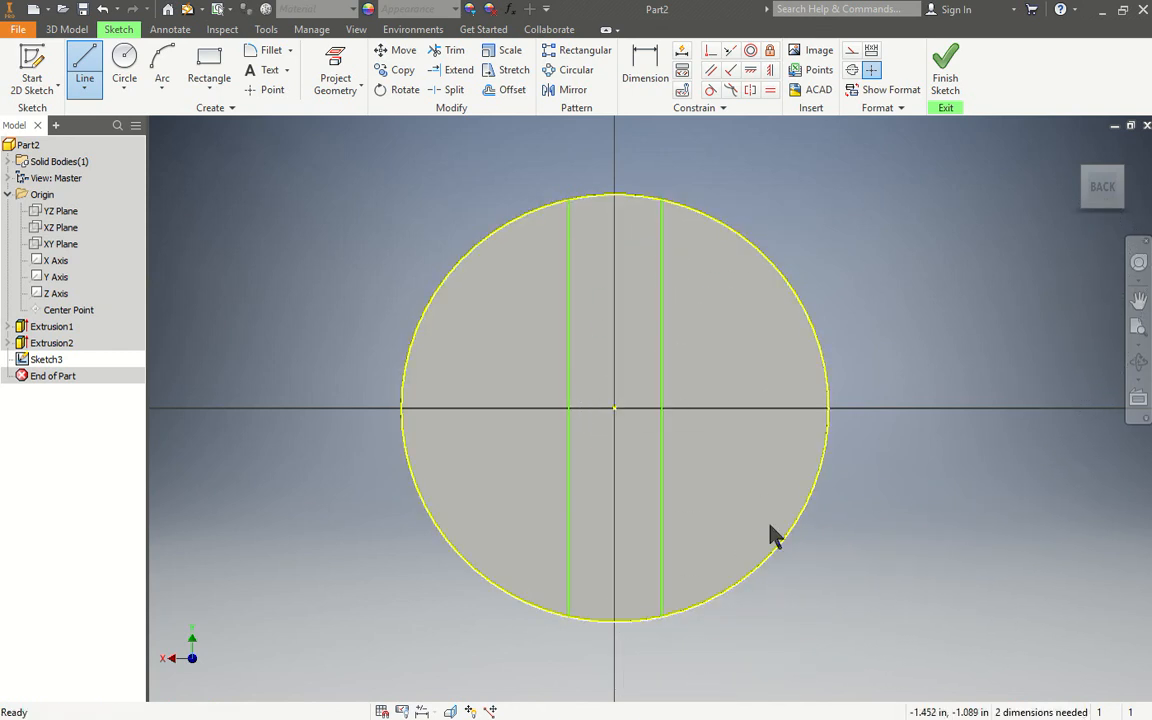
# Step: Dimension the distance between the two new vertical lines above the disc and set it to 0.472 in
pyautogui.click(645, 69)
pyautogui.click(569, 298)
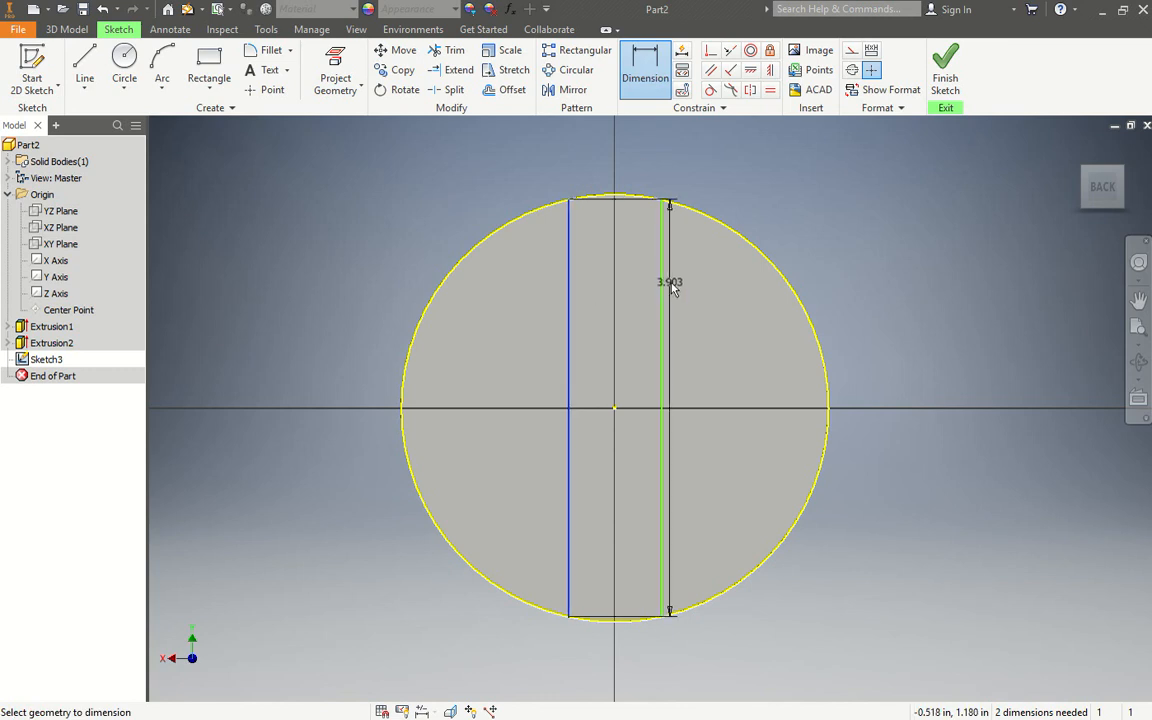
pyautogui.click(661, 286)
pyautogui.click(627, 170)
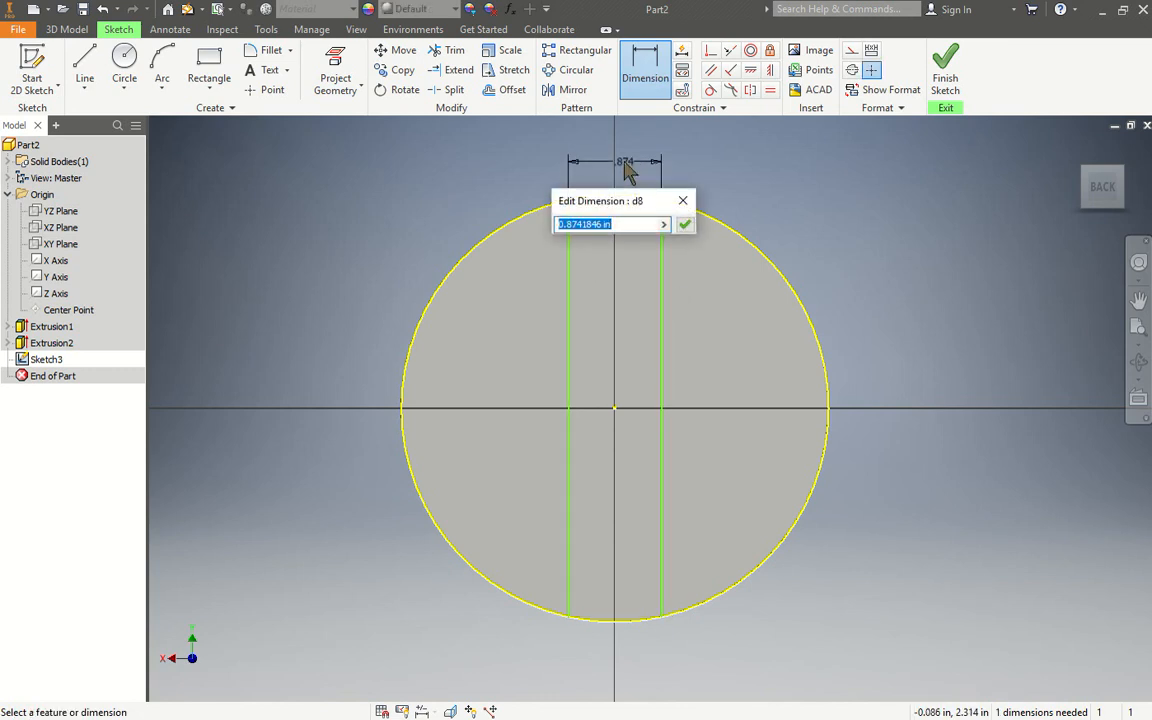
pyautogui.write('.')
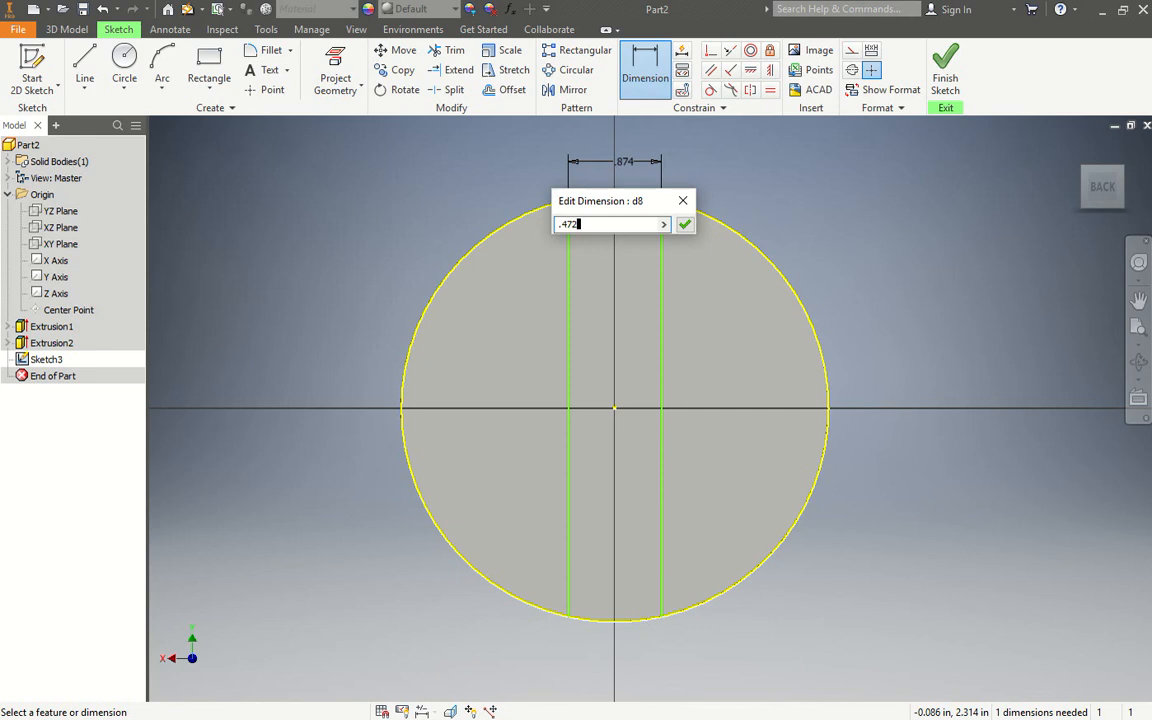
pyautogui.write('472')
pyautogui.press('Return')
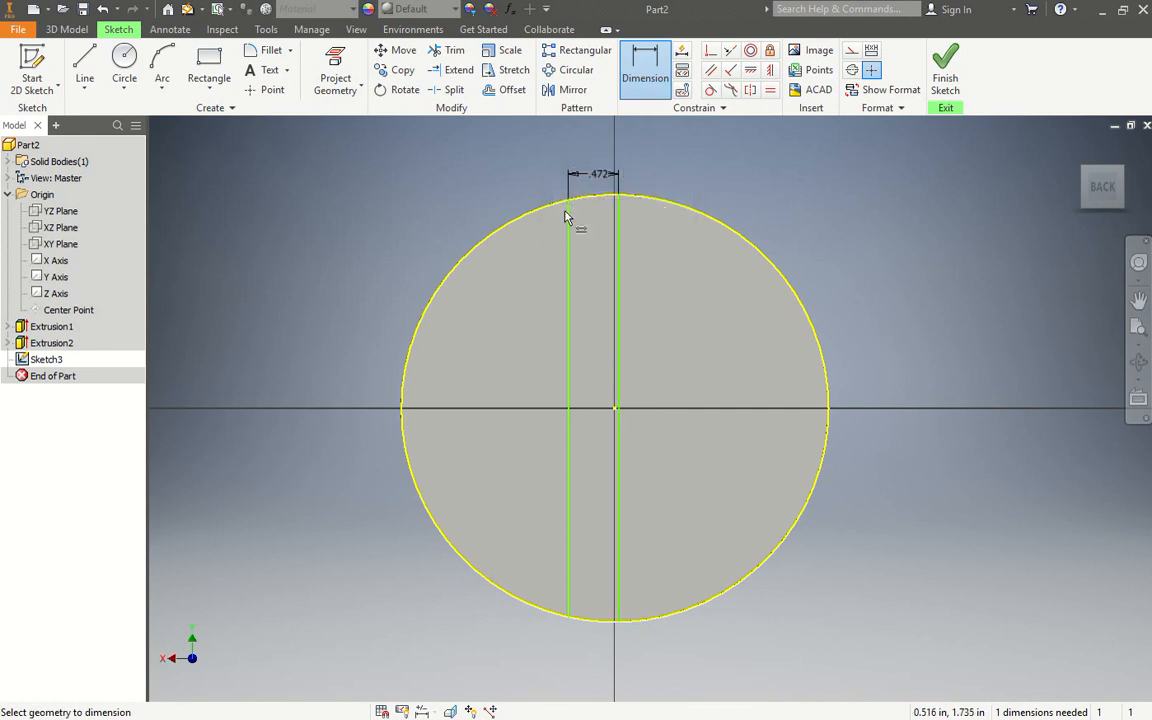
# Step: Make the two new vertical lines equal in length to centre the strip, and finish the sketch
pyautogui.click(770, 91)
pyautogui.click(570, 267)
pyautogui.click(619, 286)
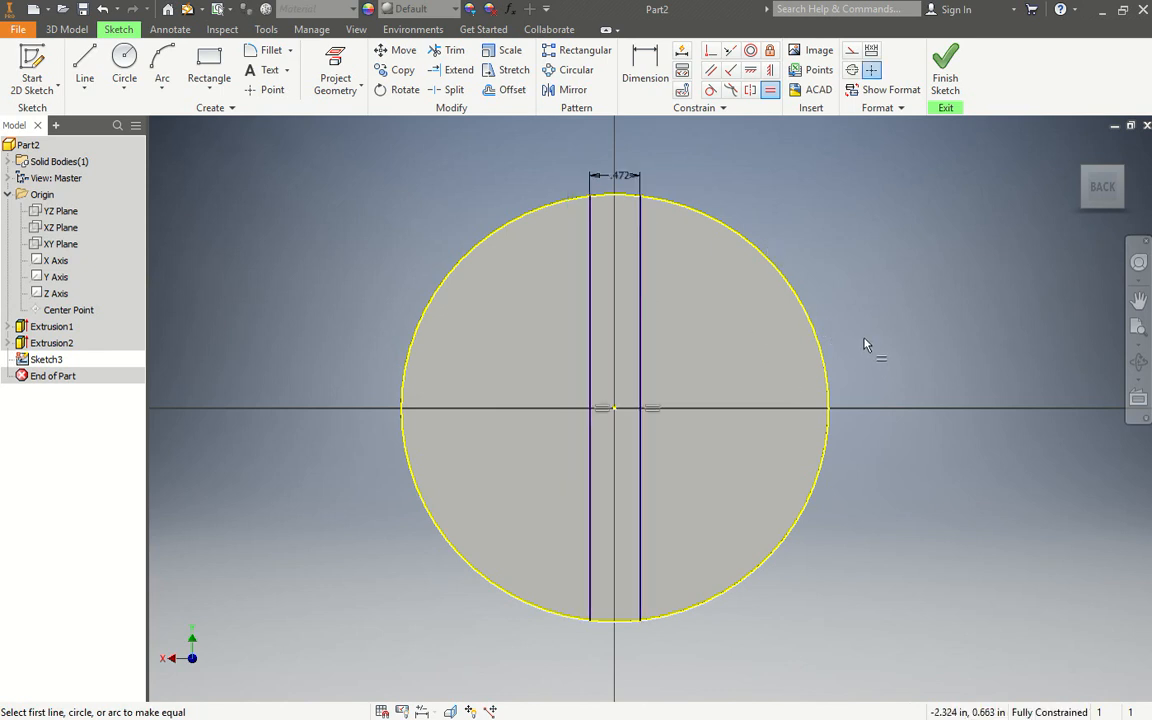
pyautogui.click(945, 72)
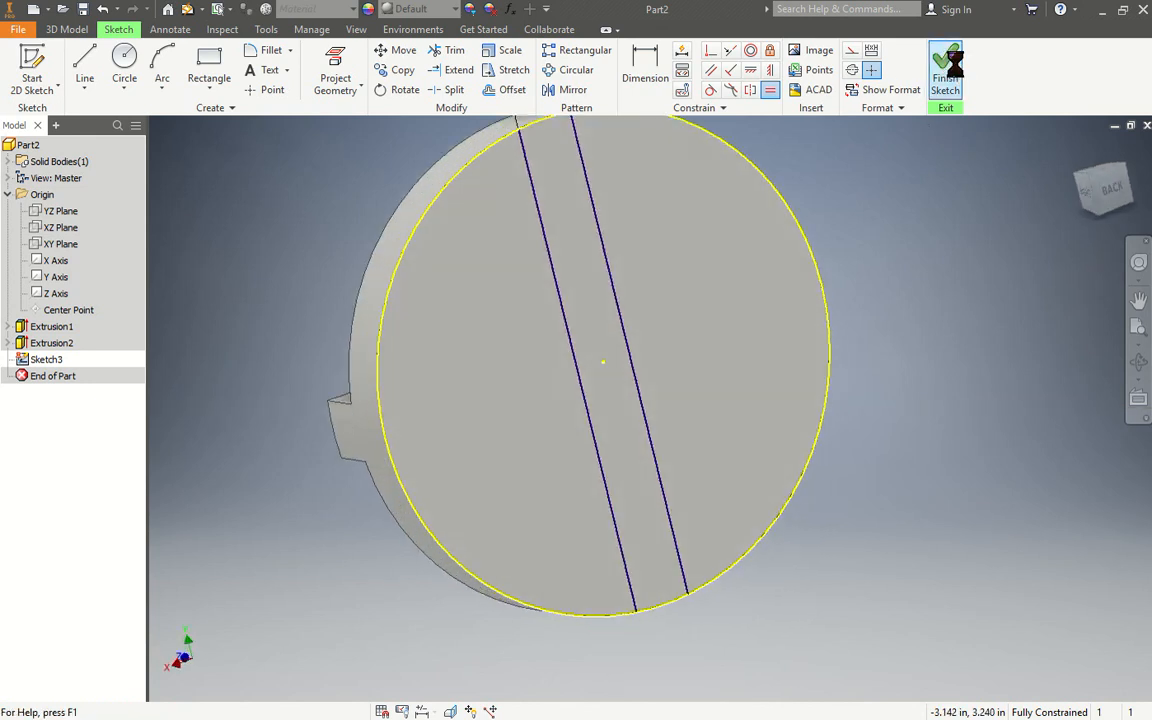
# Step: Extrude the central strip between the two lines on the back face 0.4 in outward, joined to the disc
pyautogui.click(86, 66)
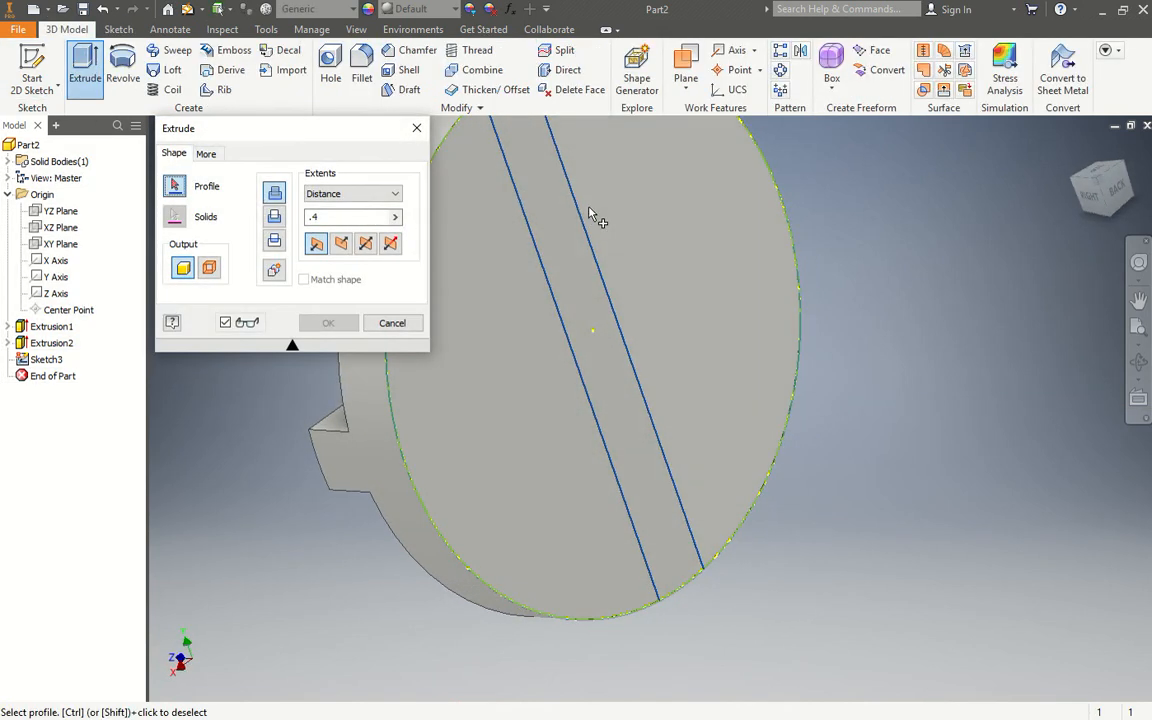
pyautogui.click(556, 210)
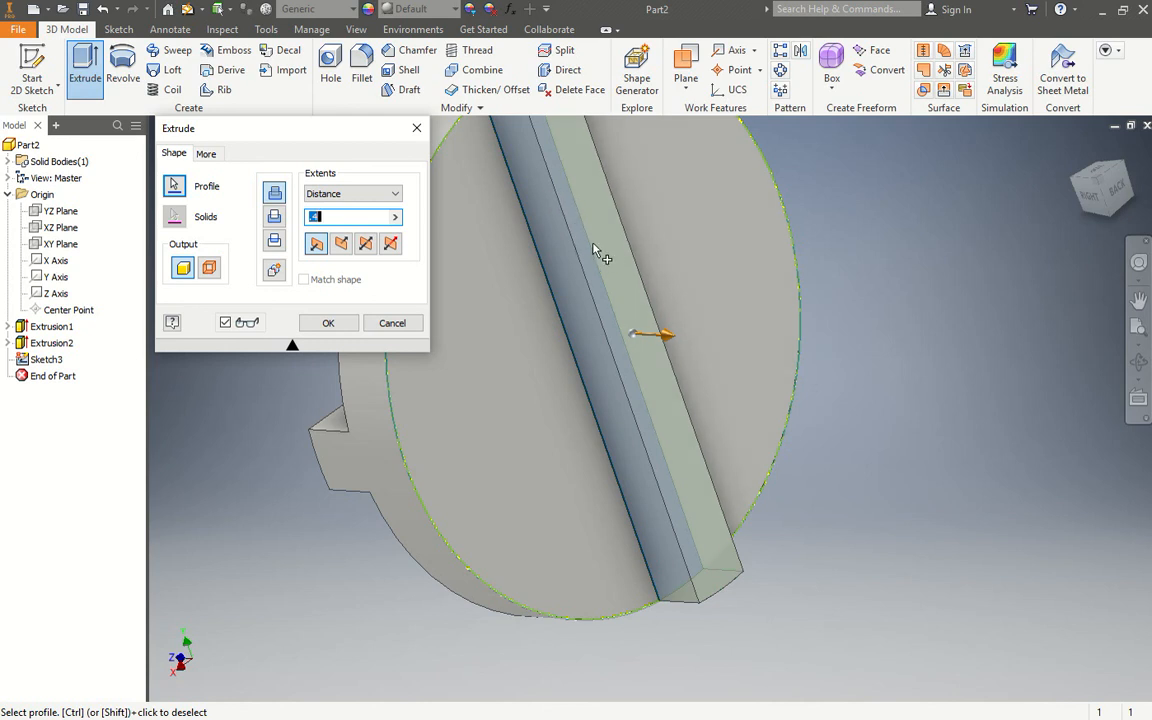
pyautogui.moveTo(594, 247)
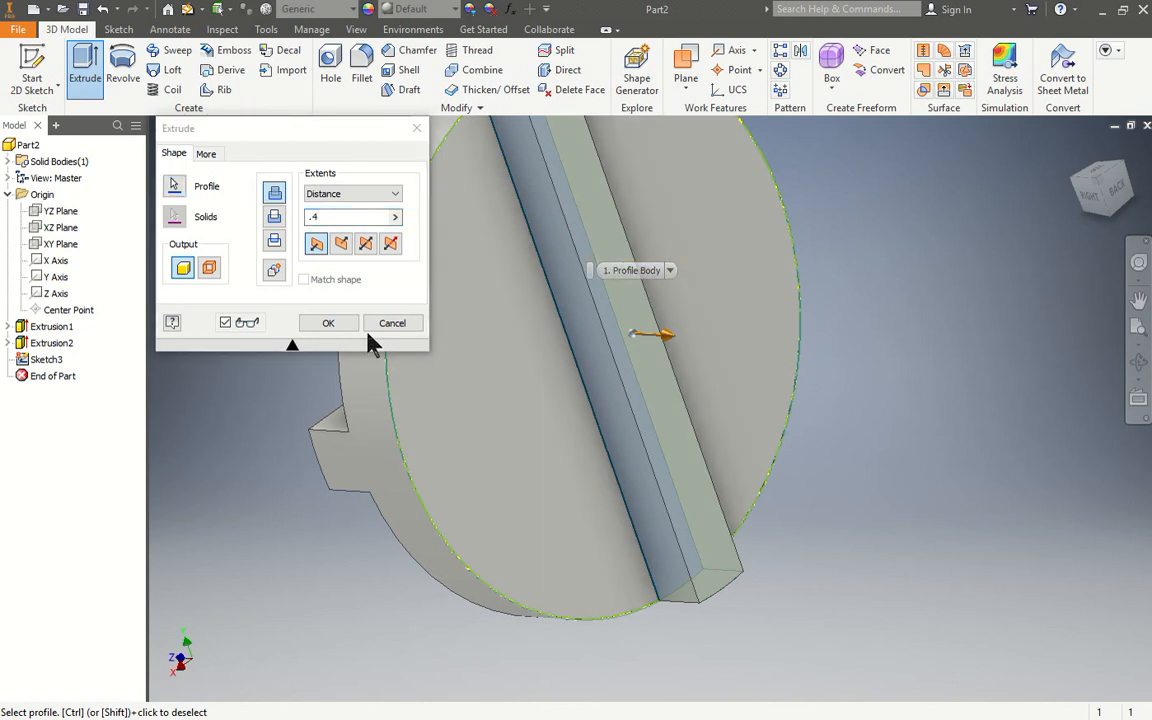
pyautogui.click(328, 325)
# Step: Examine the disc from several sides to check the perpendicular bars on its front and back faces, ending in the home view
pyautogui.scroll(-5, 545, 469)
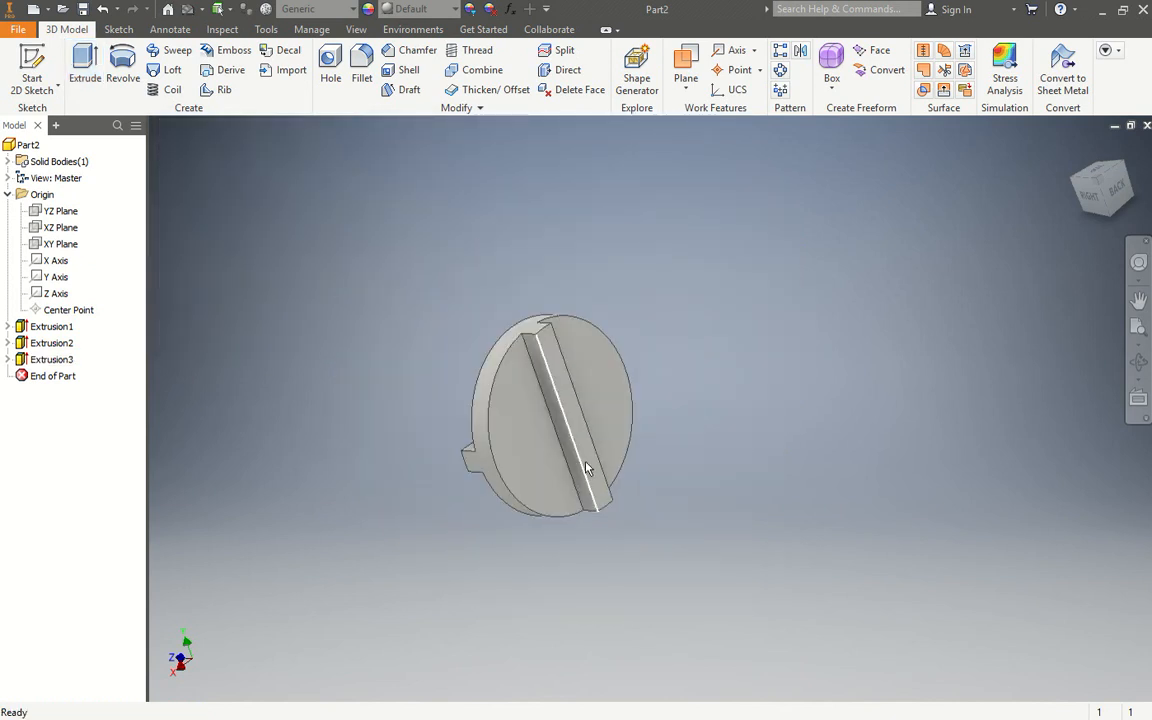
pyautogui.keyDown('shift'); pyautogui.moveTo(489, 602); pyautogui.dragTo(518, 651, button='middle'); pyautogui.keyUp('shift')
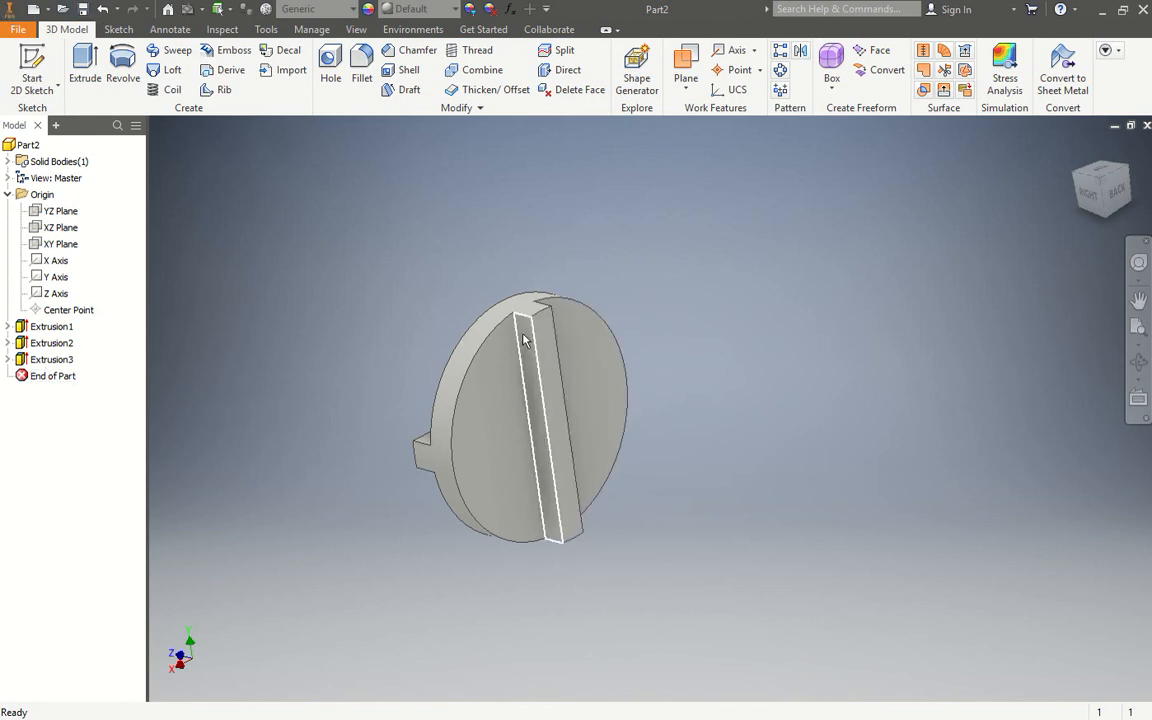
pyautogui.moveTo(54, 378); pyautogui.dragTo(41, 352)
pyautogui.keyDown('shift'); pyautogui.moveTo(220, 362); pyautogui.dragTo(352, 367, button='middle'); pyautogui.keyUp('shift')
pyautogui.moveTo(52, 359); pyautogui.dragTo(30, 342)
pyautogui.keyDown('shift'); pyautogui.moveTo(217, 354); pyautogui.dragTo(138, 389, button='middle'); pyautogui.keyUp('shift')
pyautogui.moveTo(48, 349); pyautogui.dragTo(55, 384)
pyautogui.keyDown('shift'); pyautogui.moveTo(390, 450); pyautogui.dragTo(455, 500, button='middle'); pyautogui.keyUp('shift')
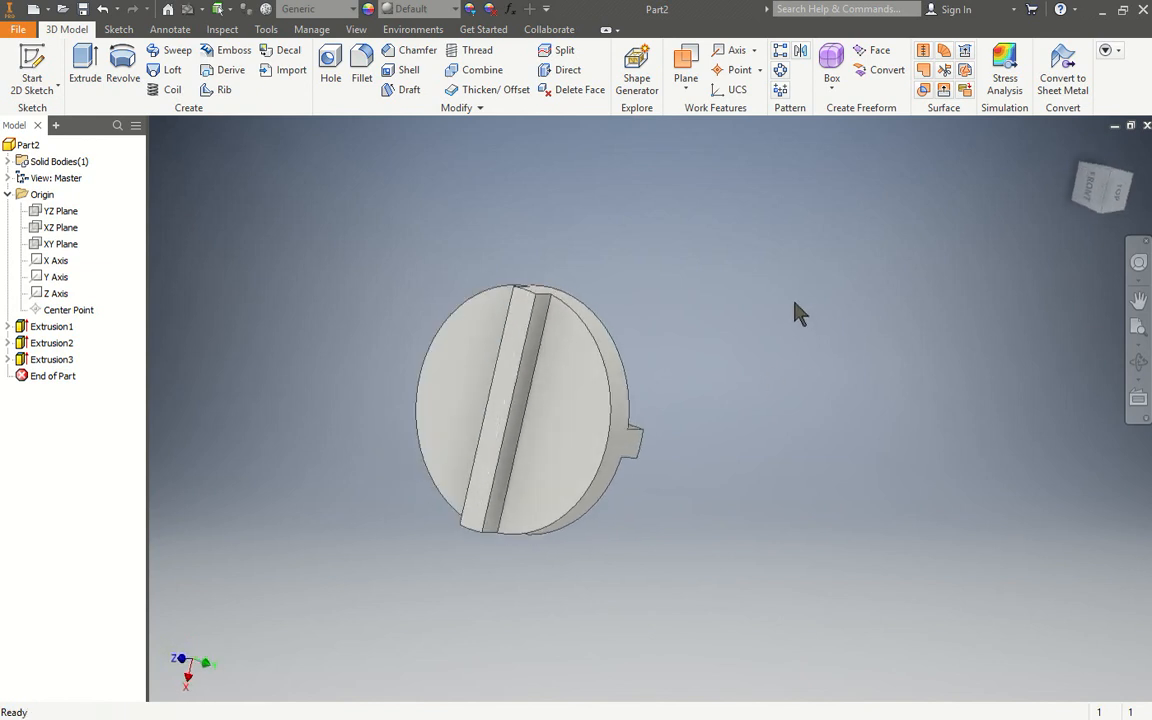
pyautogui.press('e')
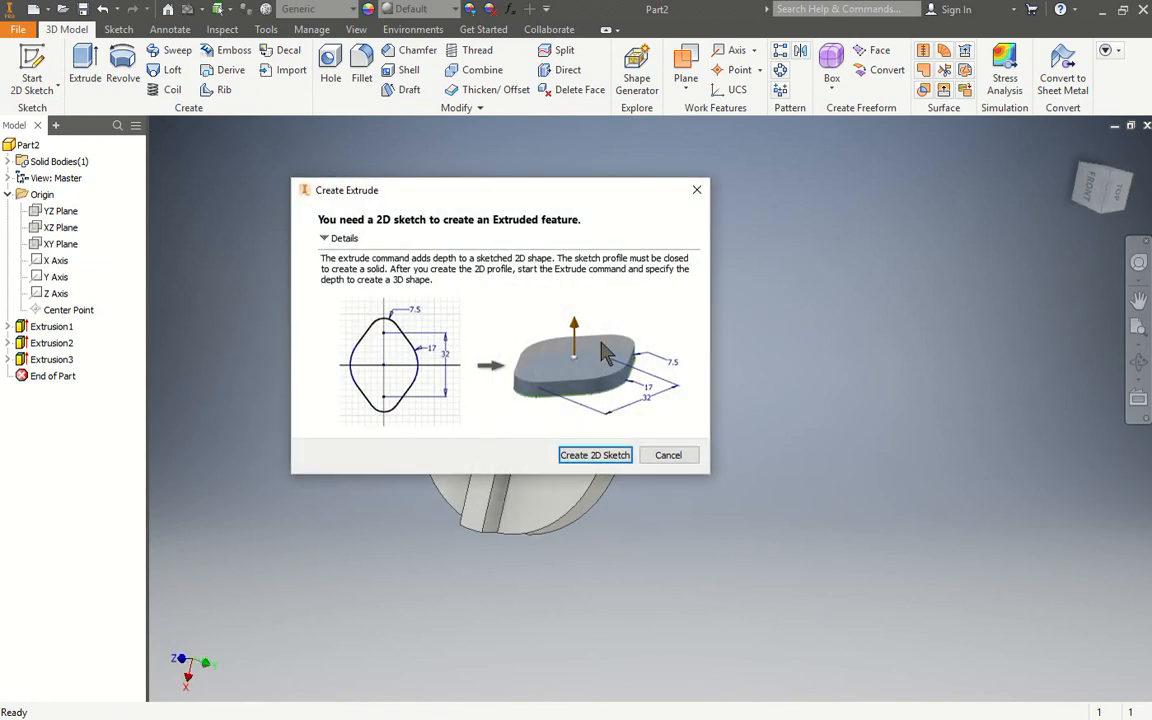
pyautogui.click(667, 458)
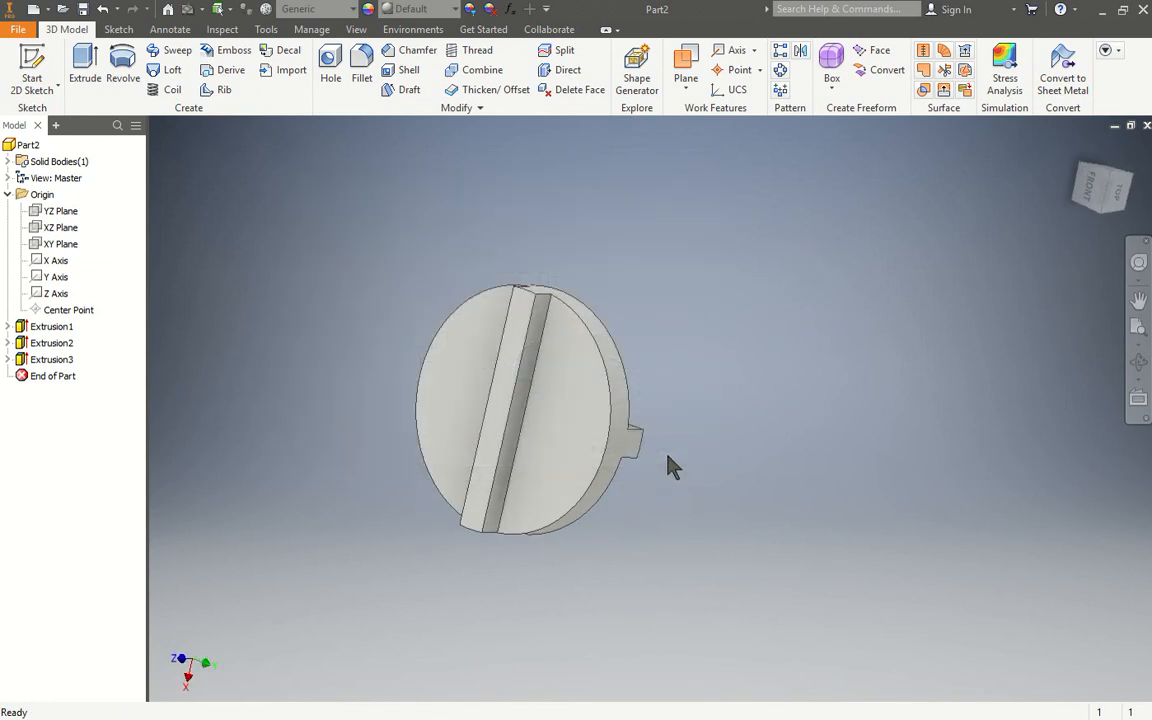
pyautogui.click(1080, 156)
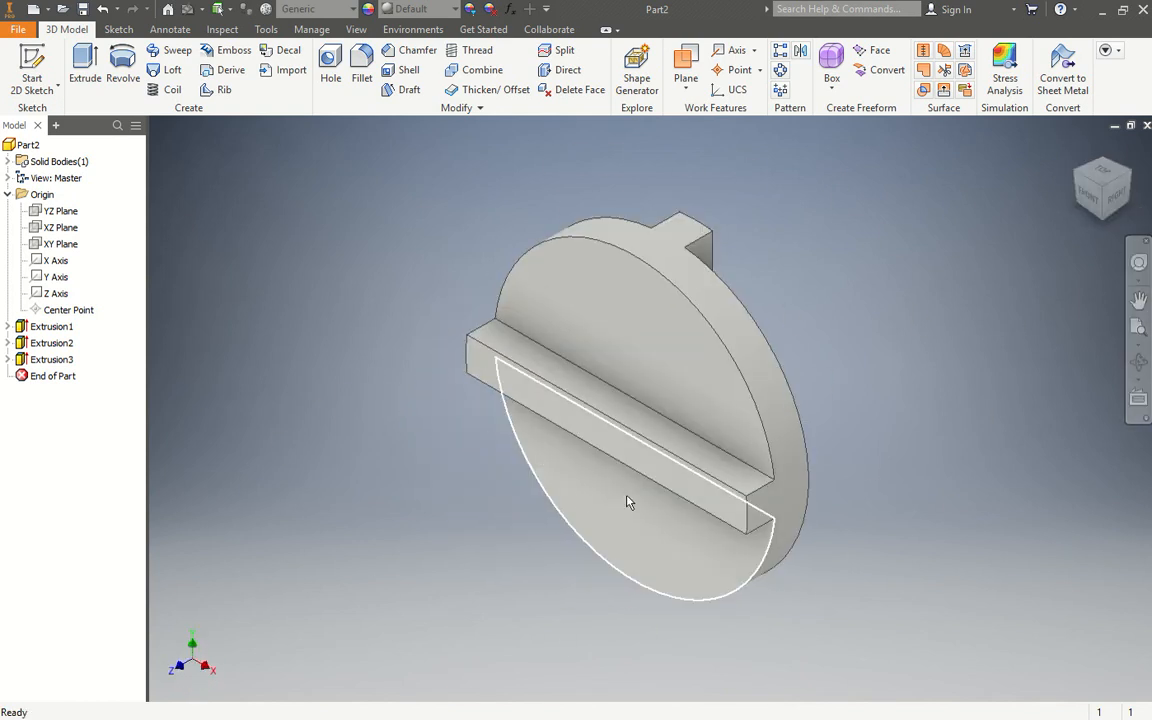
# Step: Save the part as Disc in the Oldham Coupling folder and close it
pyautogui.click(12, 34)
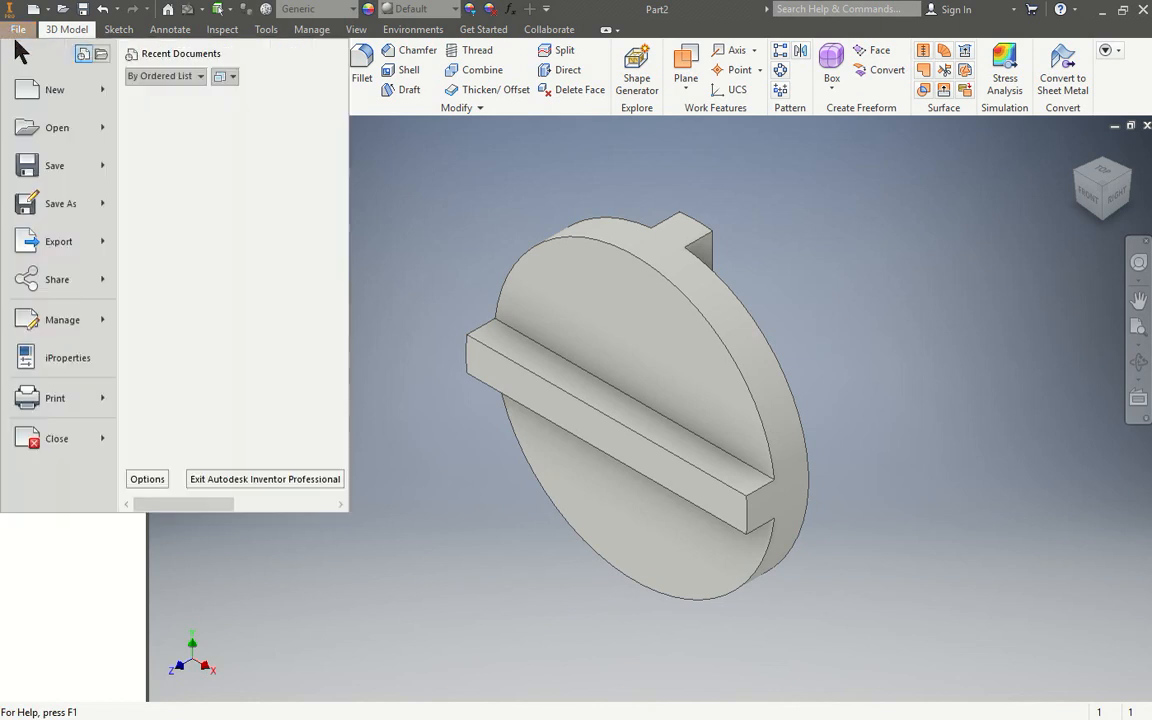
pyautogui.click(66, 201)
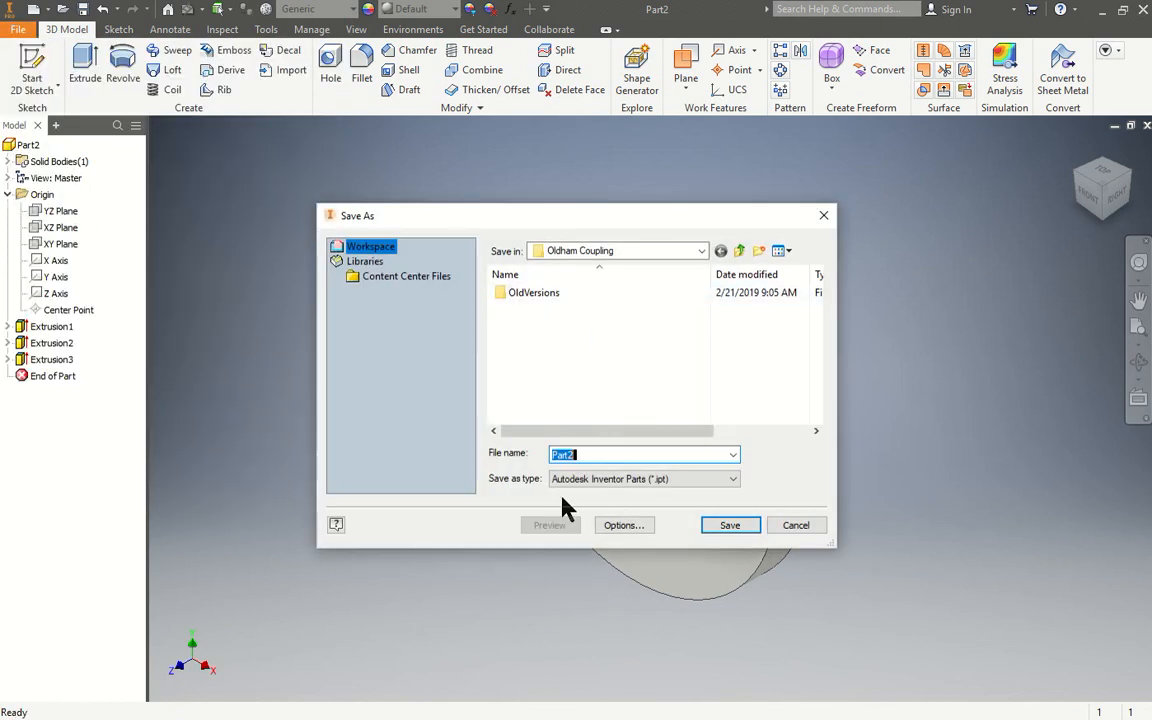
pyautogui.write('Disc')
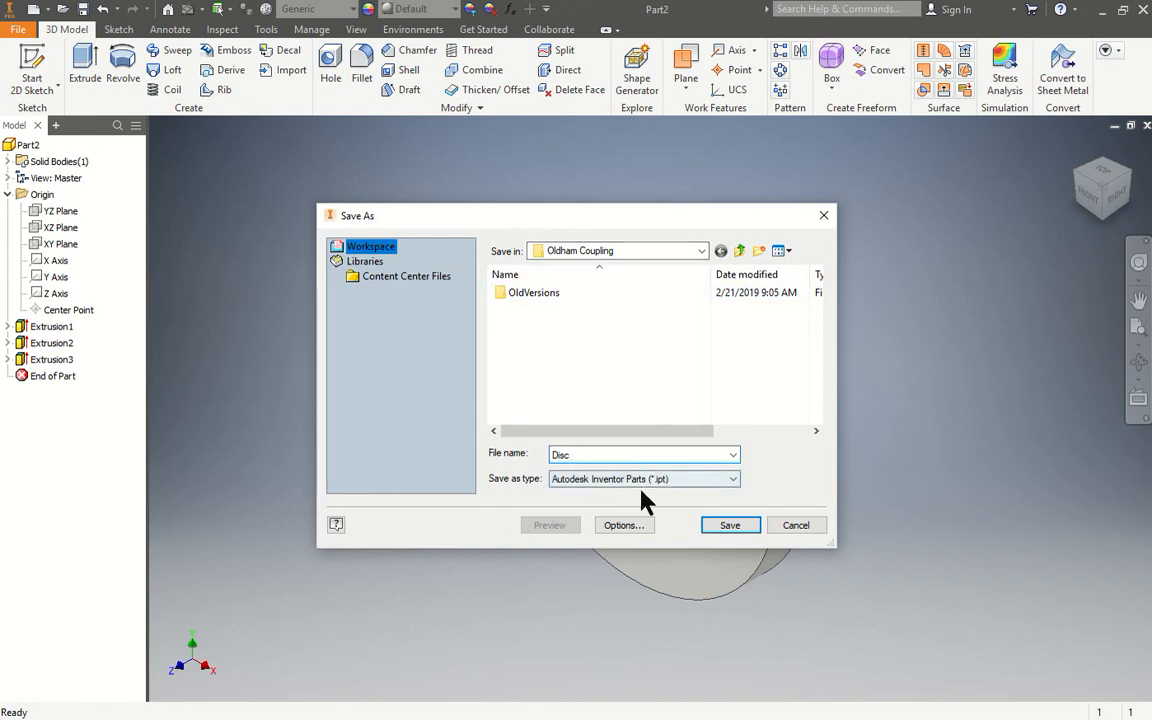
pyautogui.click(729, 527)
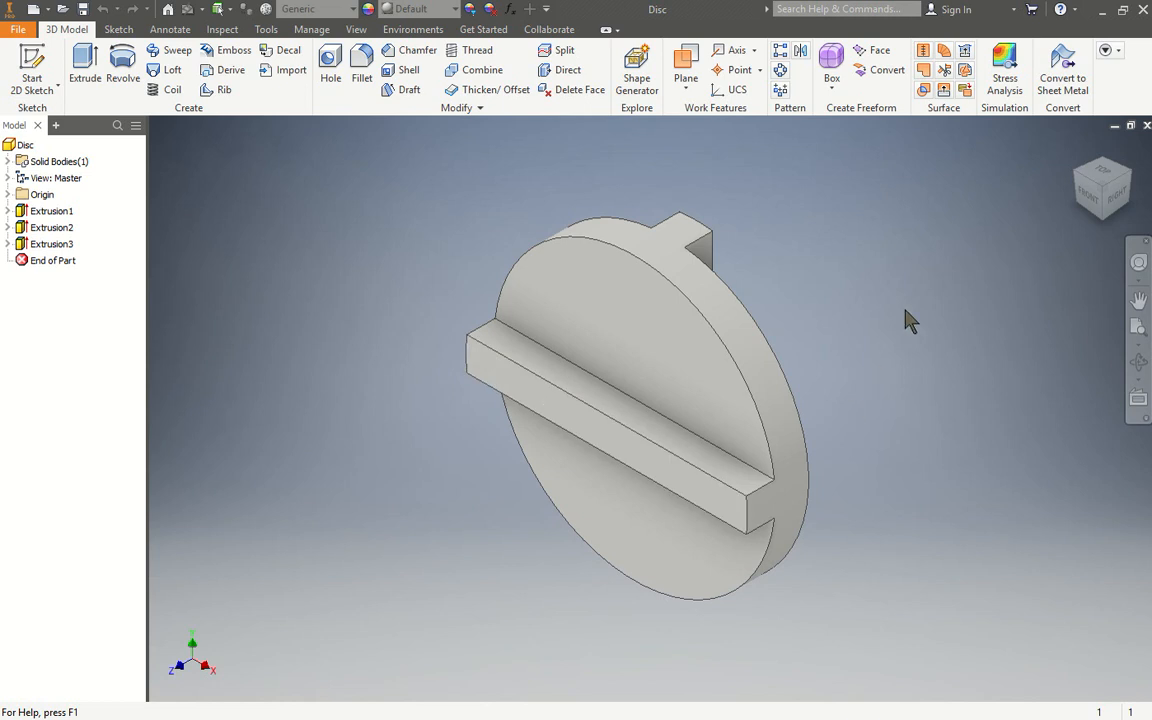
pyautogui.click(1146, 125)
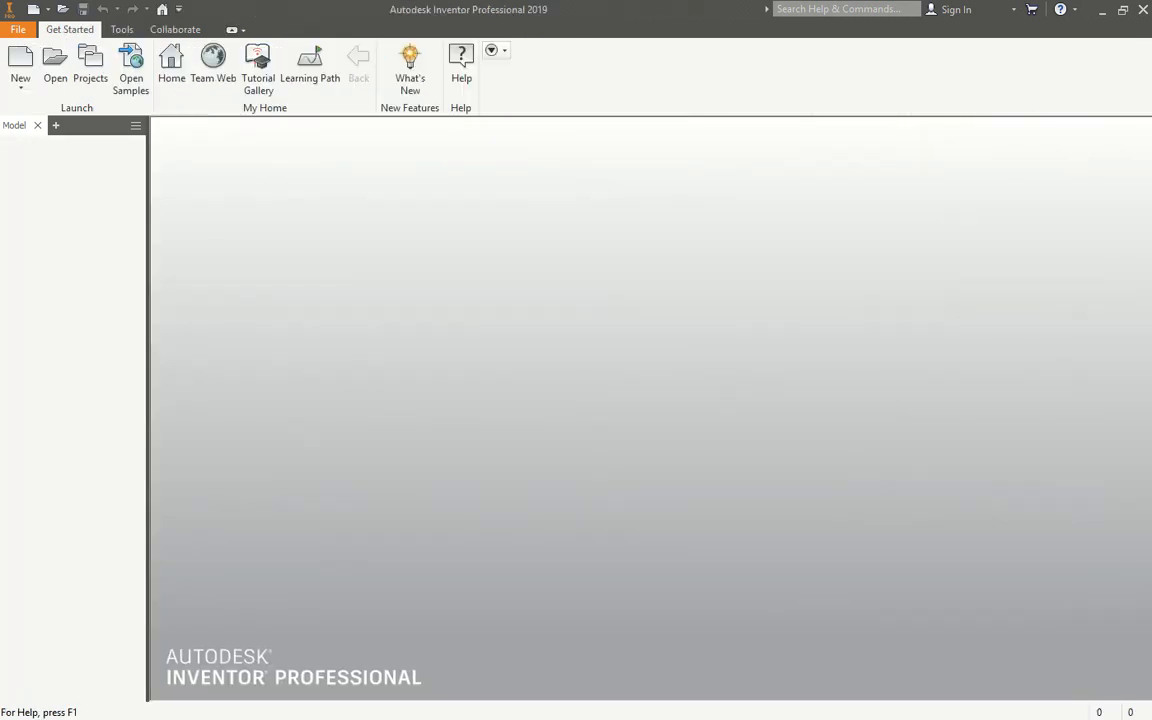